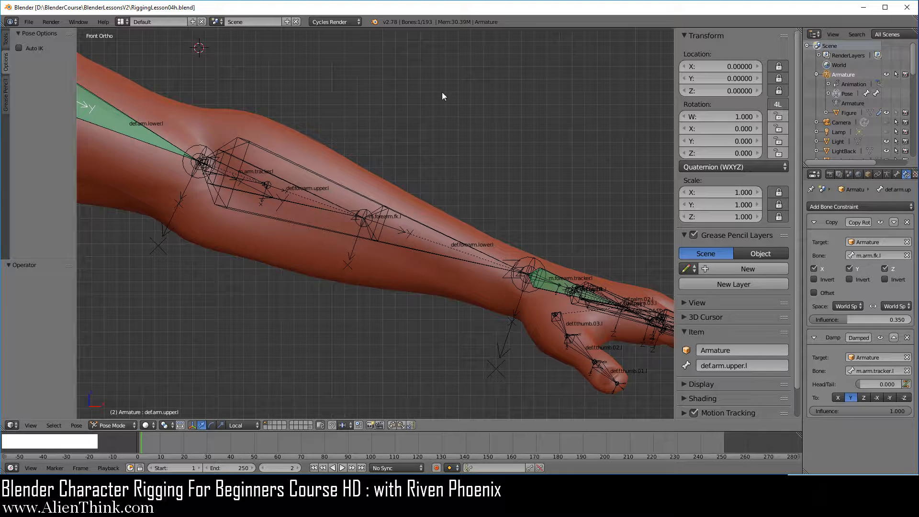
- Add a Copy Transforms constraint to def.forearm.upper.l with m.forearm.fk.l as the target bone
right_click(291, 162)
key("shift")
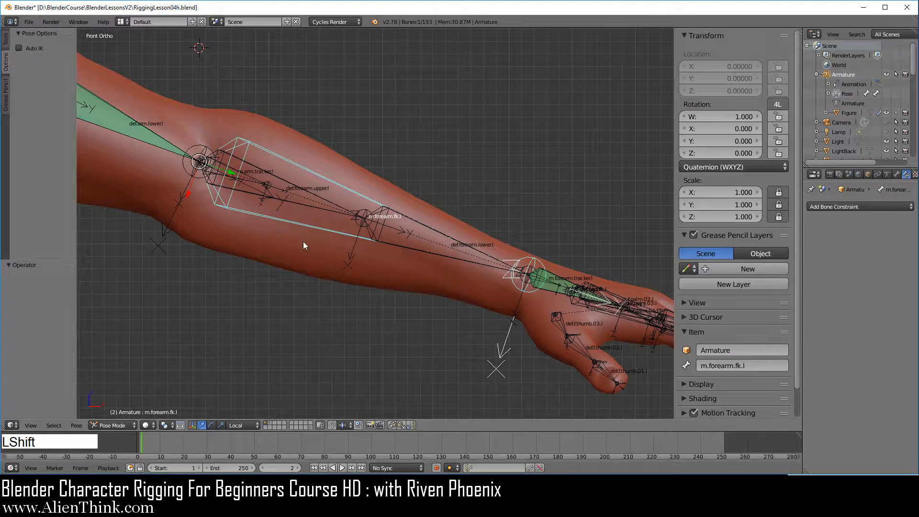
right_click(276, 180, "shift")
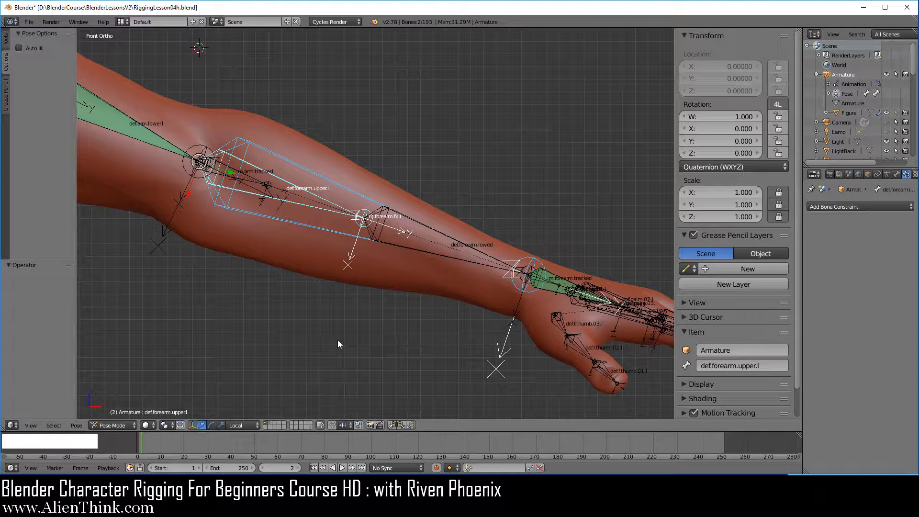
key("ctrl+shift+c")
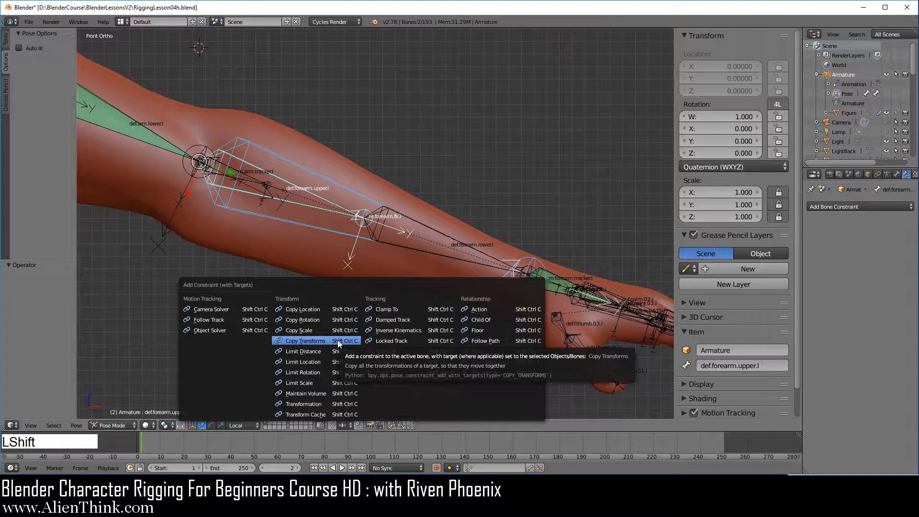
left_click(338, 339)
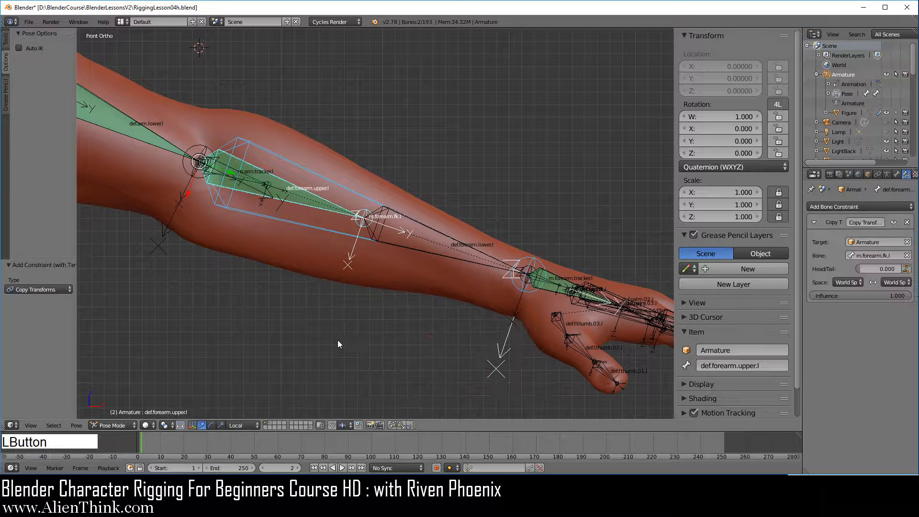
- Test the forearm constraint by rotating m.forearm.fk.l about its local X axis twice, cancelling each rotation
right_click(346, 187)
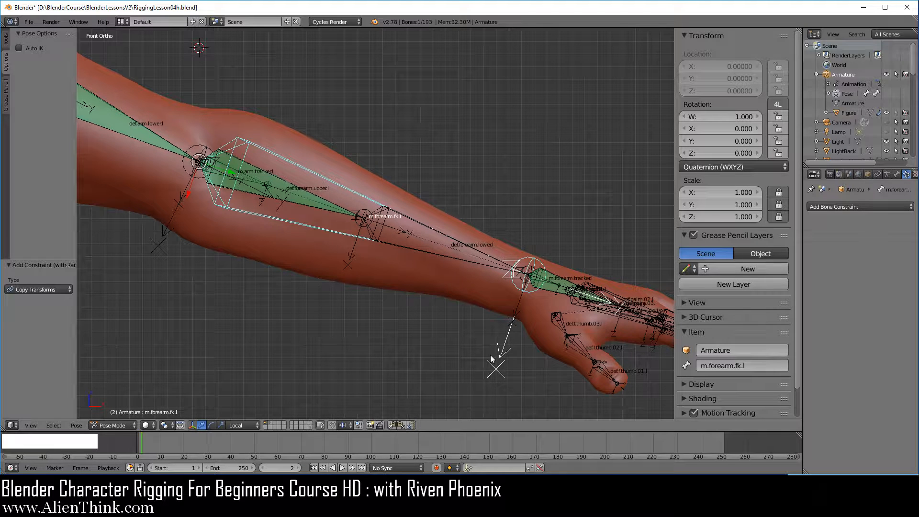
key("r")
key("x")
key("x")
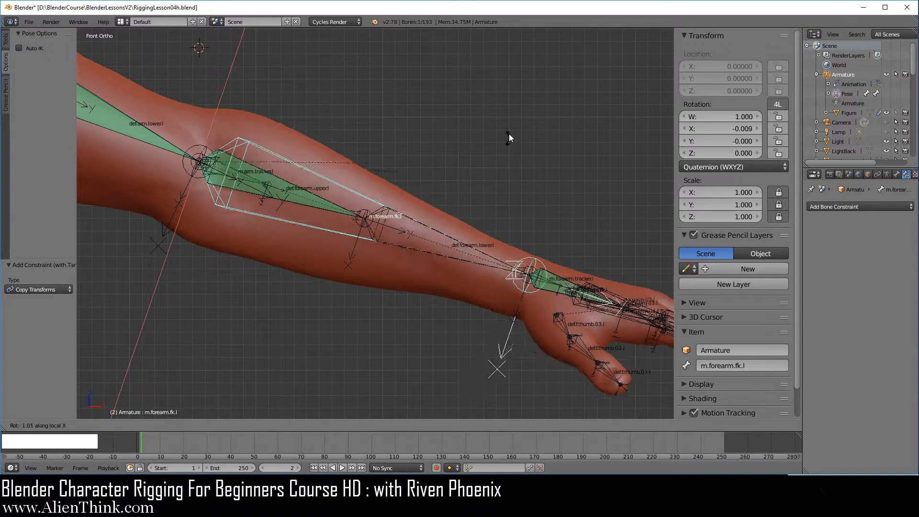
right_click(444, 208)
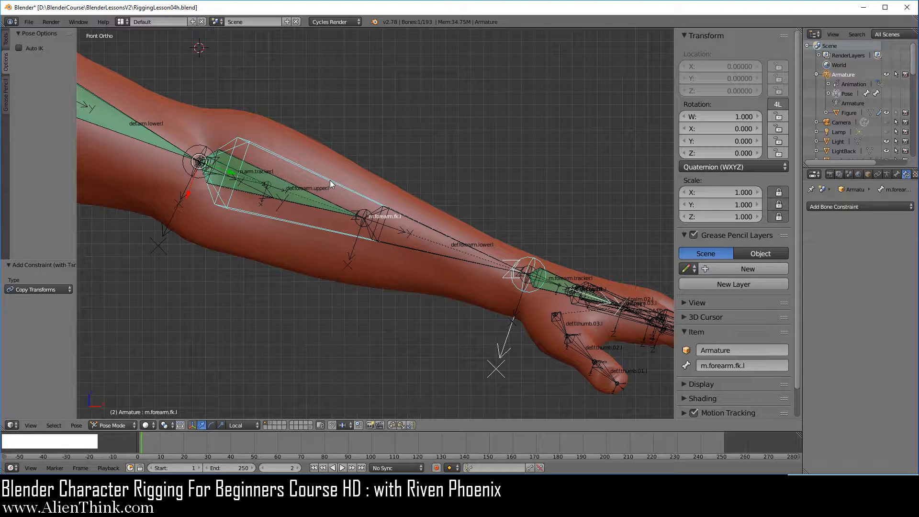
left_click(691, 168)
key("r")
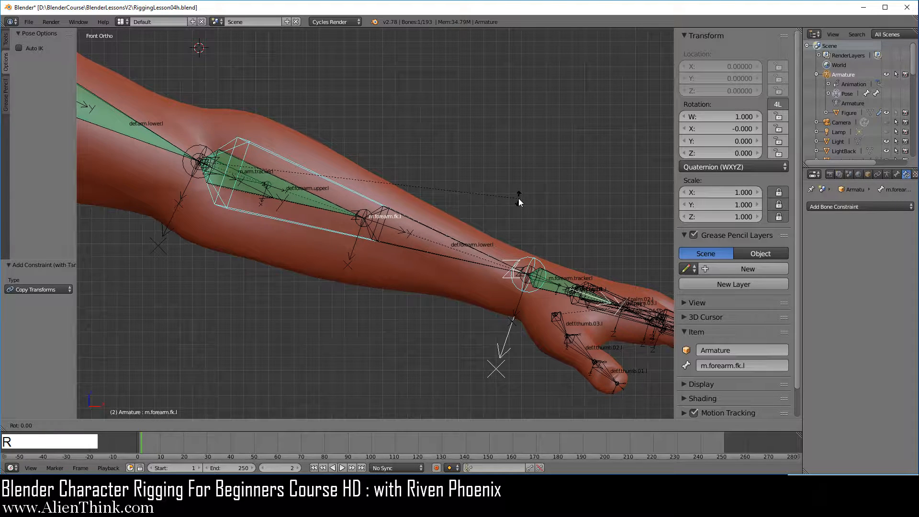
key("x")
key("x")
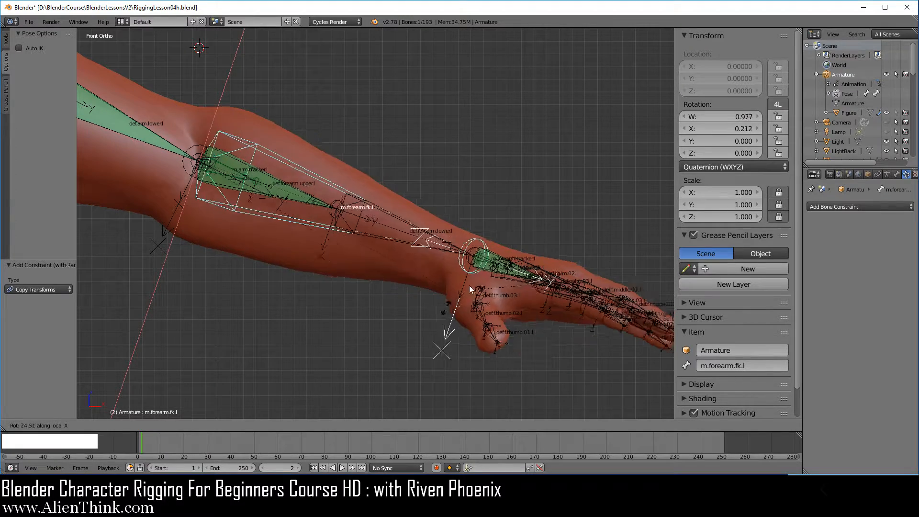
right_click(461, 243)
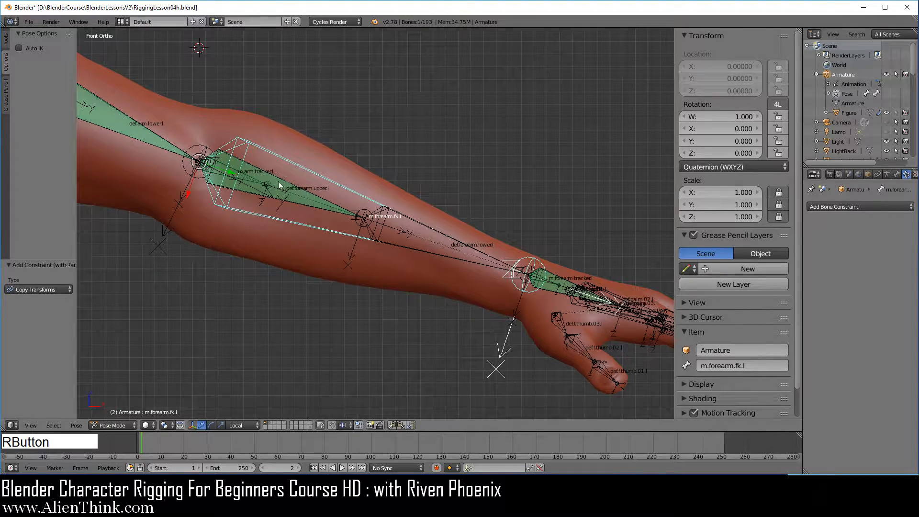
- Add a Damped Track constraint to def.forearm.lower.l with m.forearm.tracker.l as the target bone
right_click(307, 200)
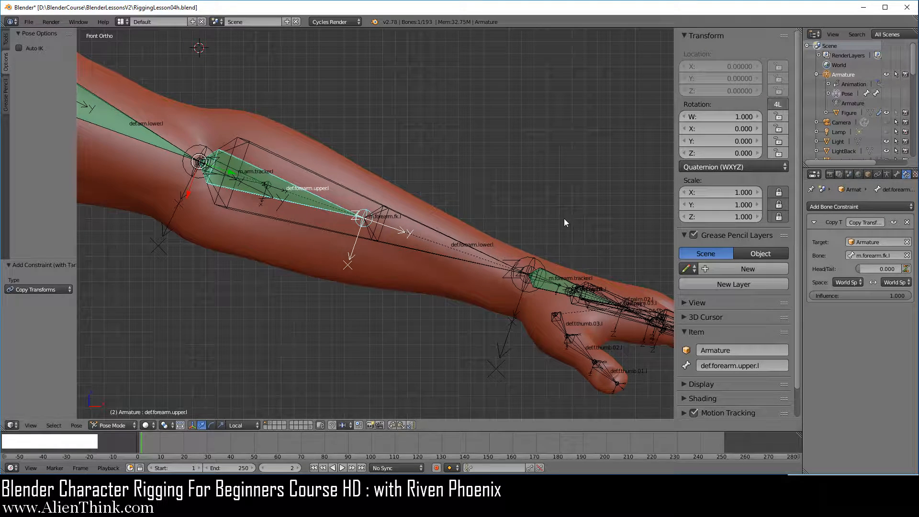
scroll(535, 232, "up", 2)
left_click(486, 10)
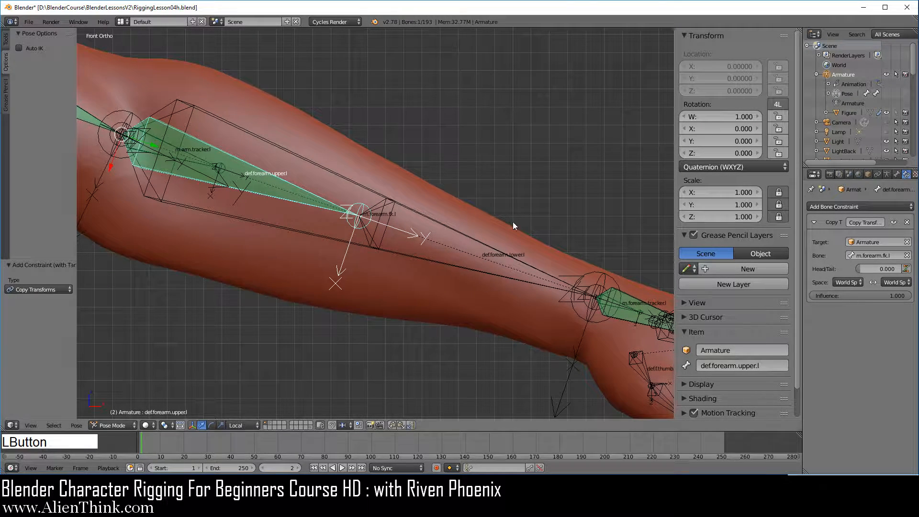
middle_click_drag(538, 218, 420, 164, "shift")
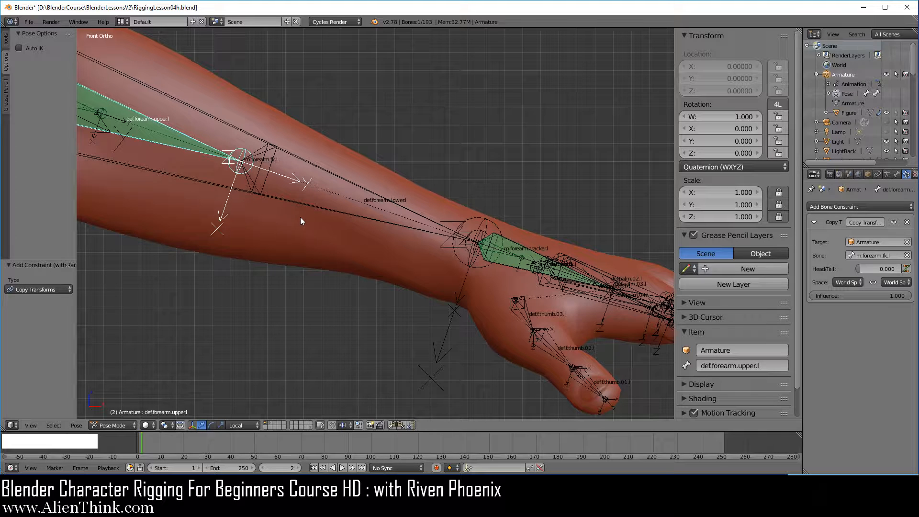
right_click(263, 156)
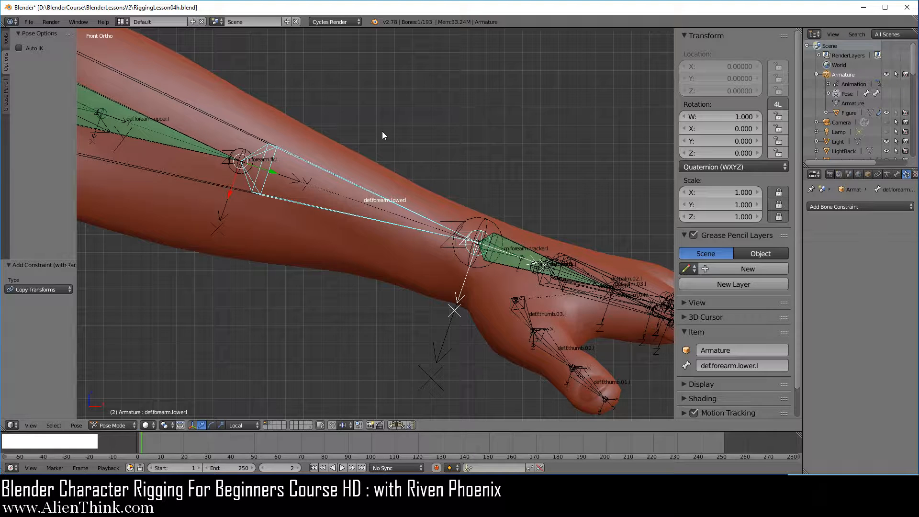
right_click(512, 256)
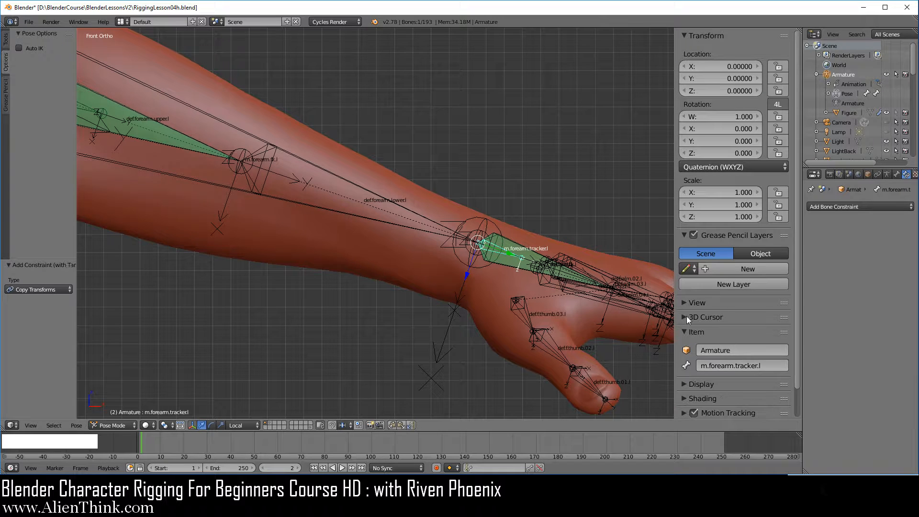
scroll(537, 294, "up", 1)
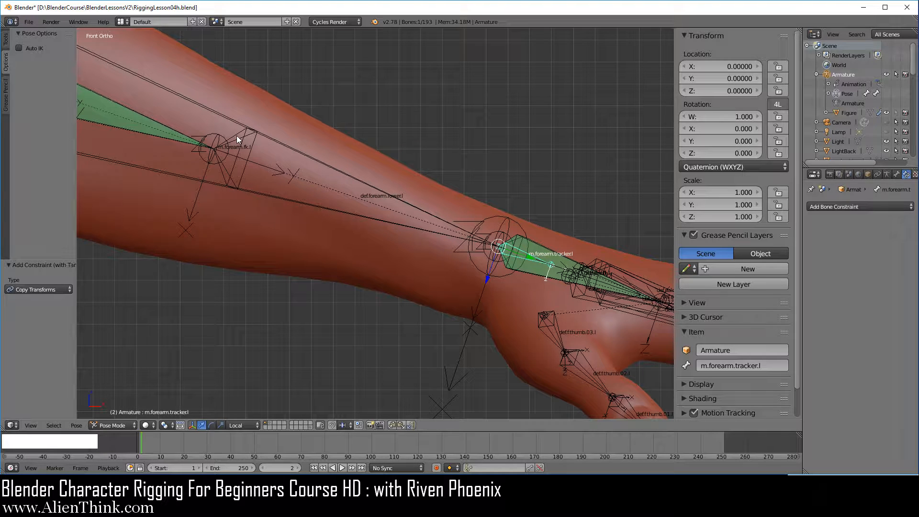
right_click(251, 190, "shift")
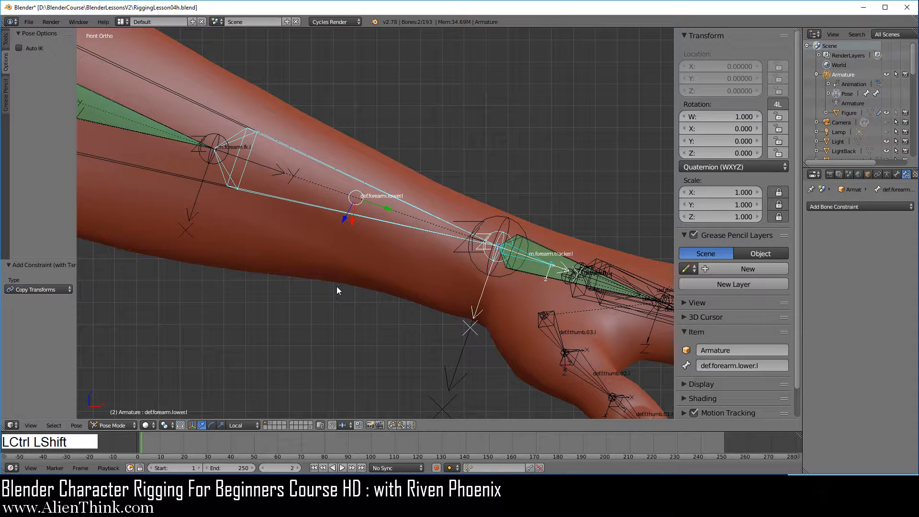
key("shift+ctrl+c")
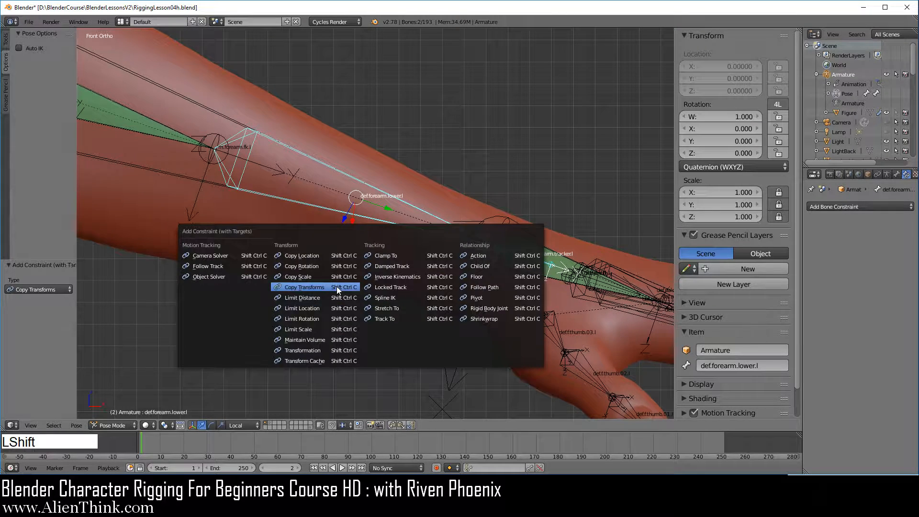
left_click(385, 267)
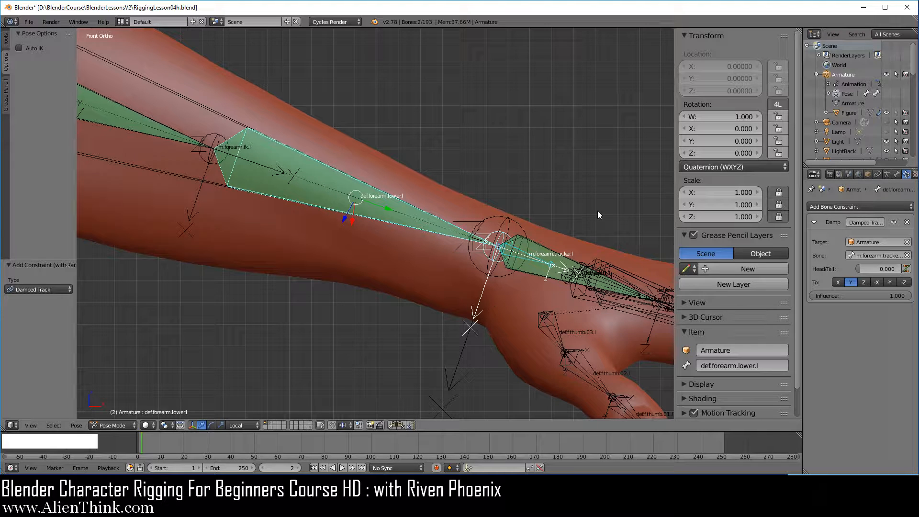
- Add a Copy Rotation constraint to def.forearm.lower.l with m.hand.fk.l as the target bone
right_click(538, 249)
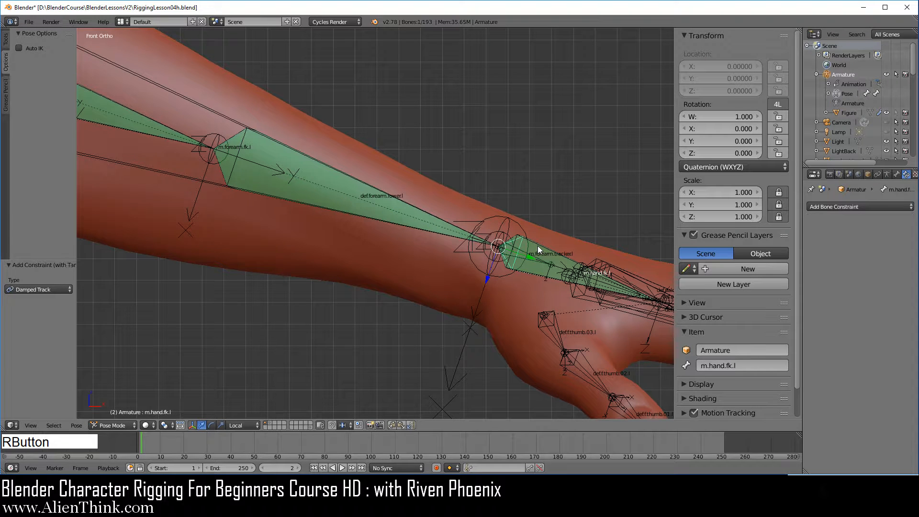
right_click(539, 250)
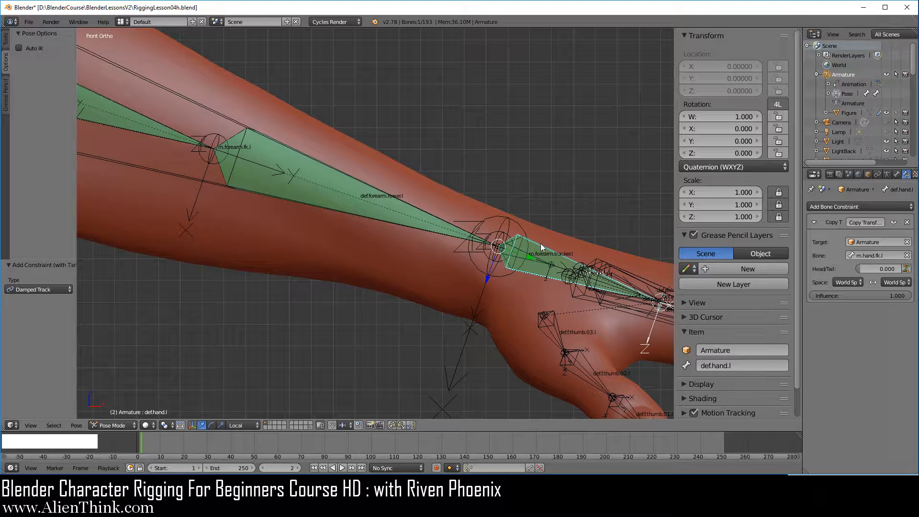
right_click(558, 278)
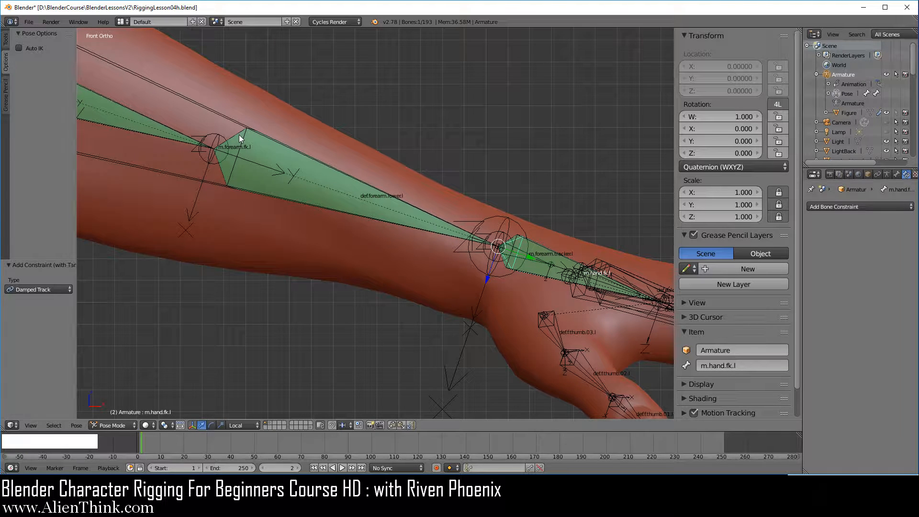
right_click(328, 213, "shift")
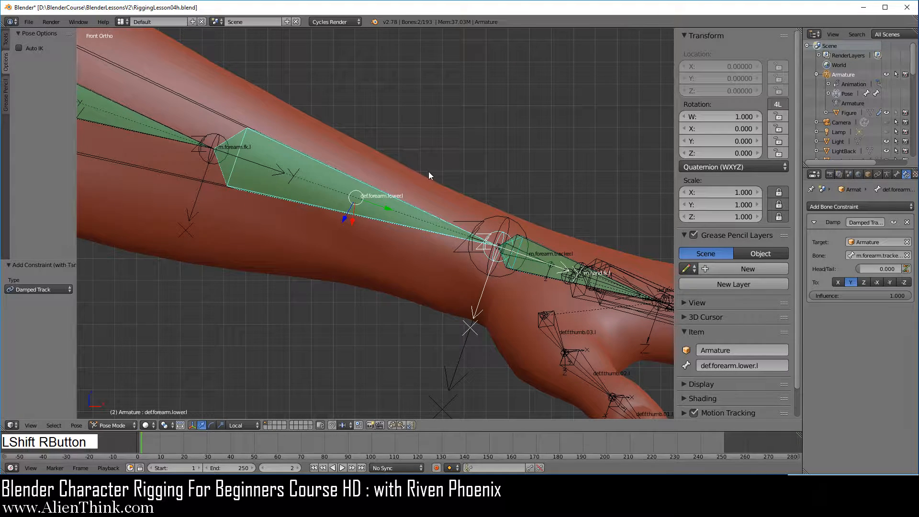
key("ctrl+shift+c")
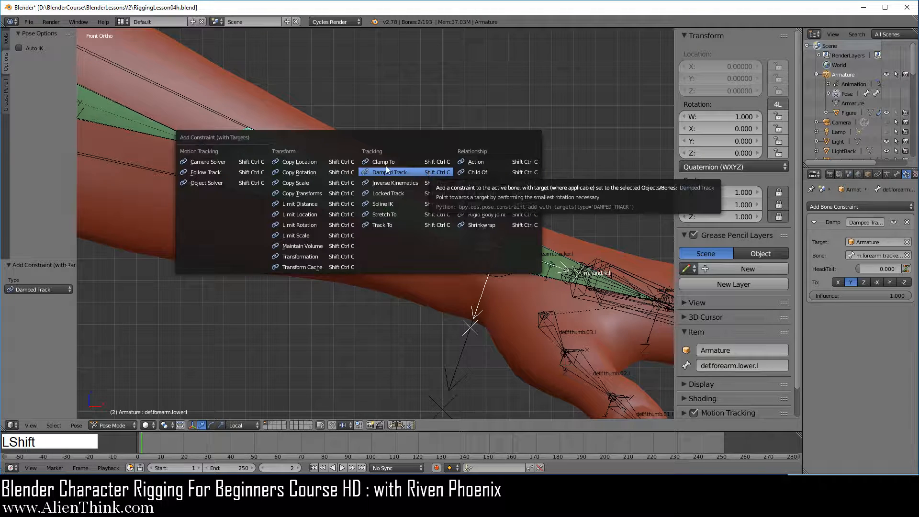
left_click(303, 171)
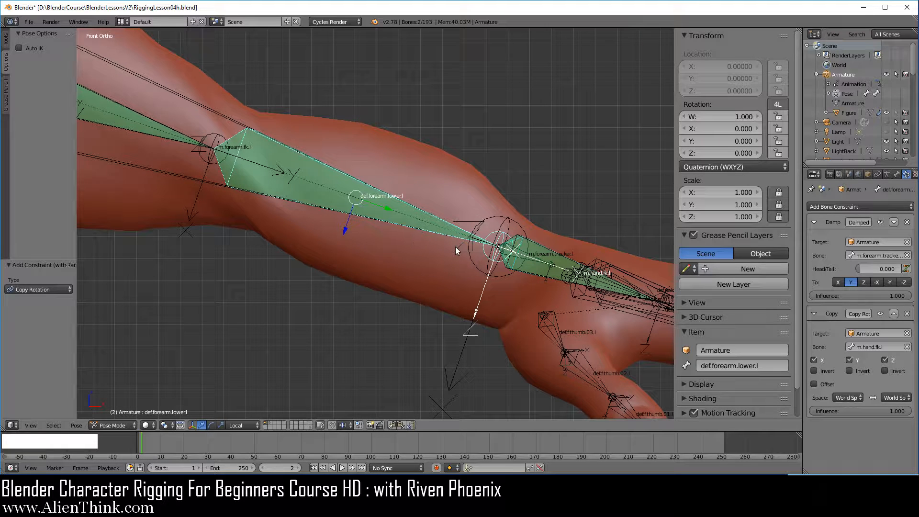
- Move the Copy Rotation constraint above Damped Track on def.forearm.lower.l and disable the Copy Rotation constraint
left_click(894, 314)
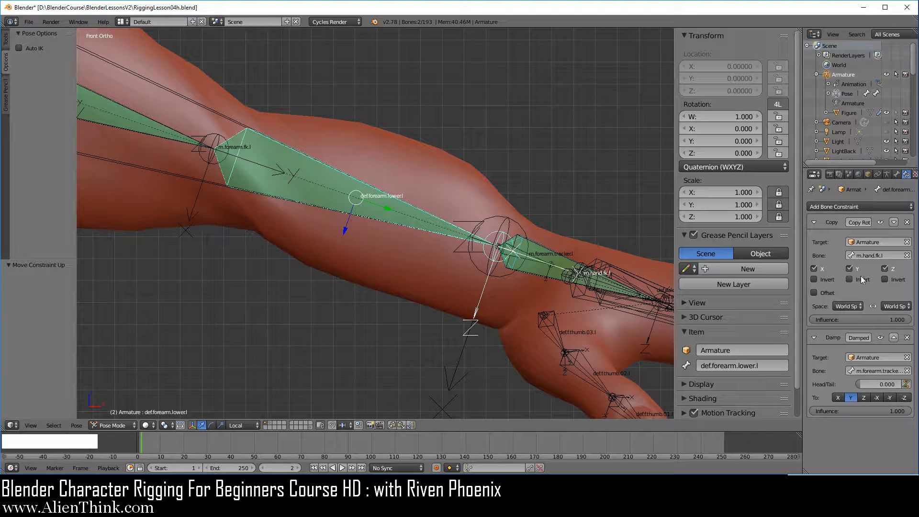
left_click(848, 306)
left_click(879, 222)
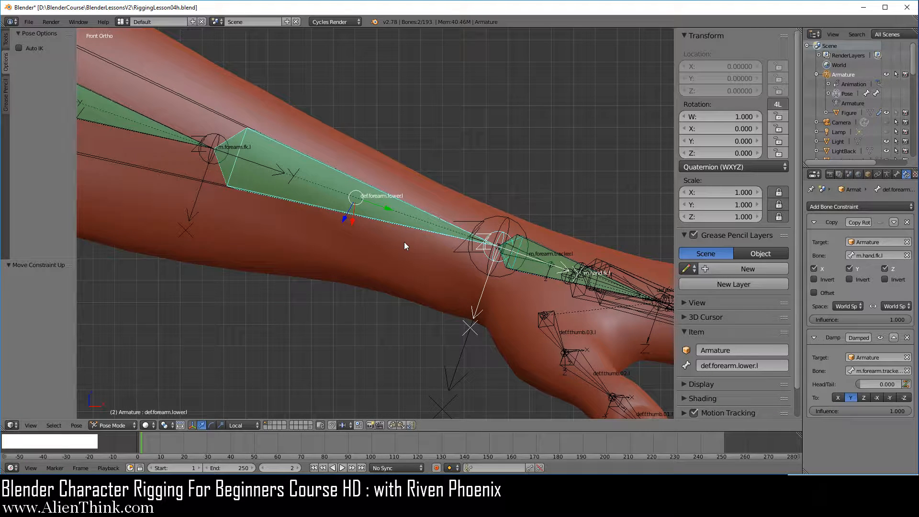
- Examine and compare the local axis orientations of def.hand.l, m.hand.fk.l and def.forearm.lower.l around the wrist
key("KP_Decimal")
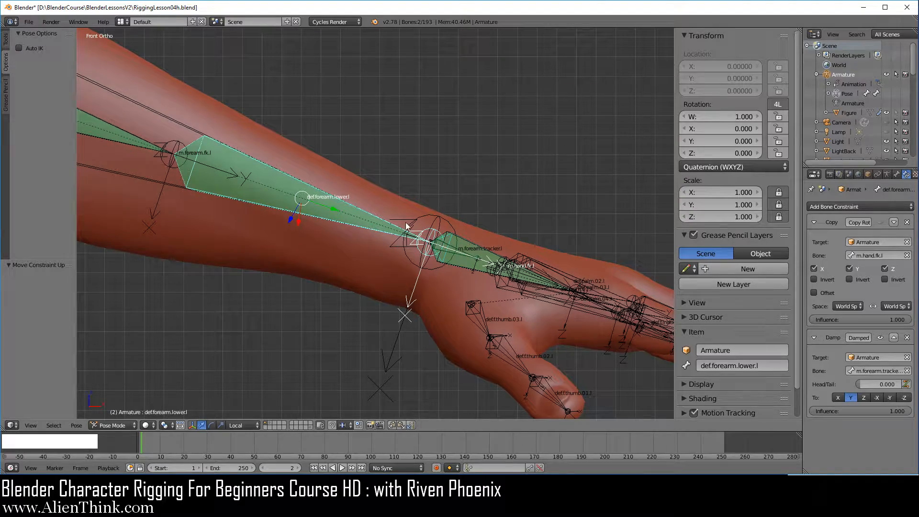
middle_click_drag(483, 200, 281, 158)
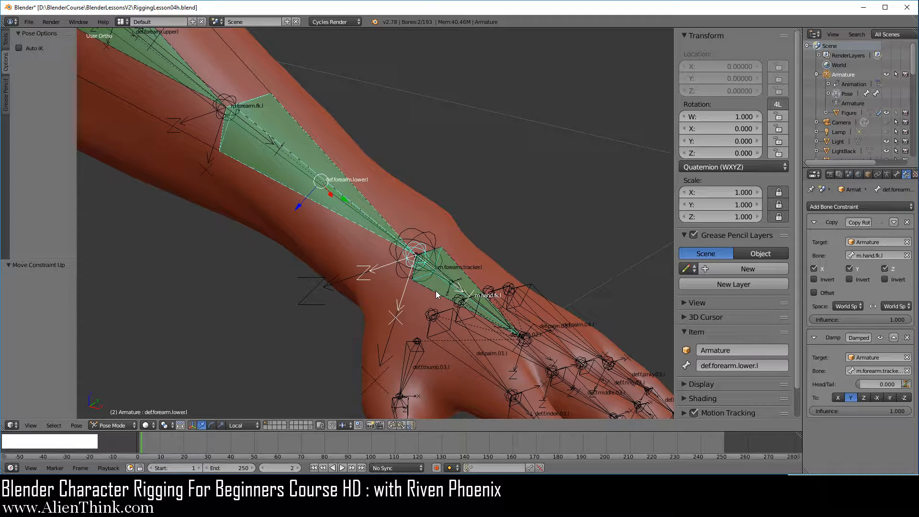
right_click(450, 258)
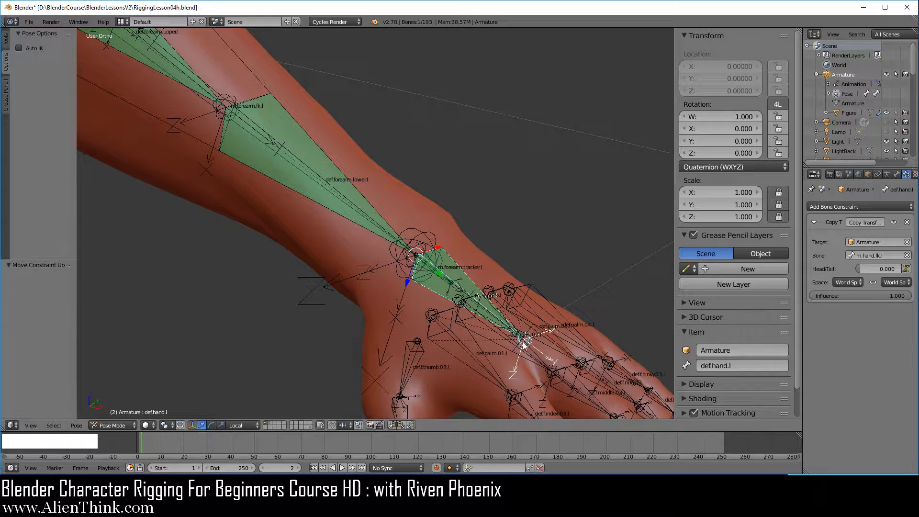
right_click(450, 256)
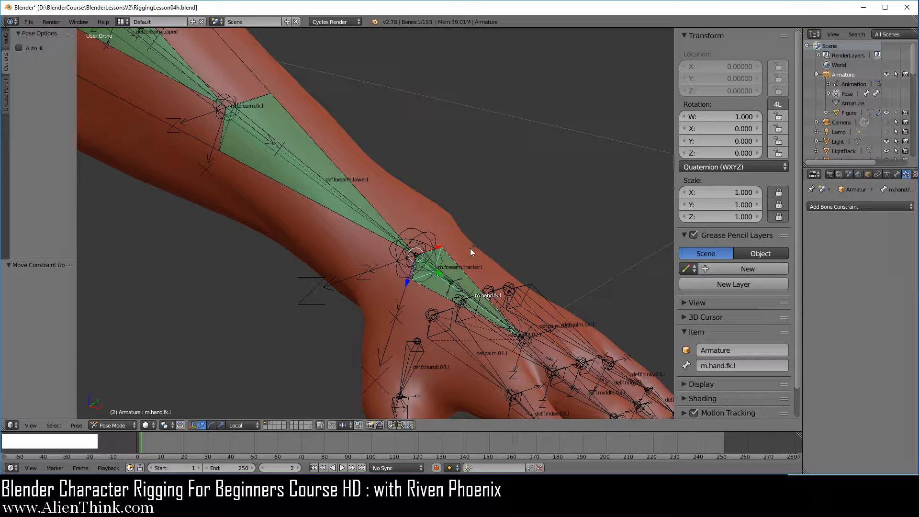
right_click(450, 256)
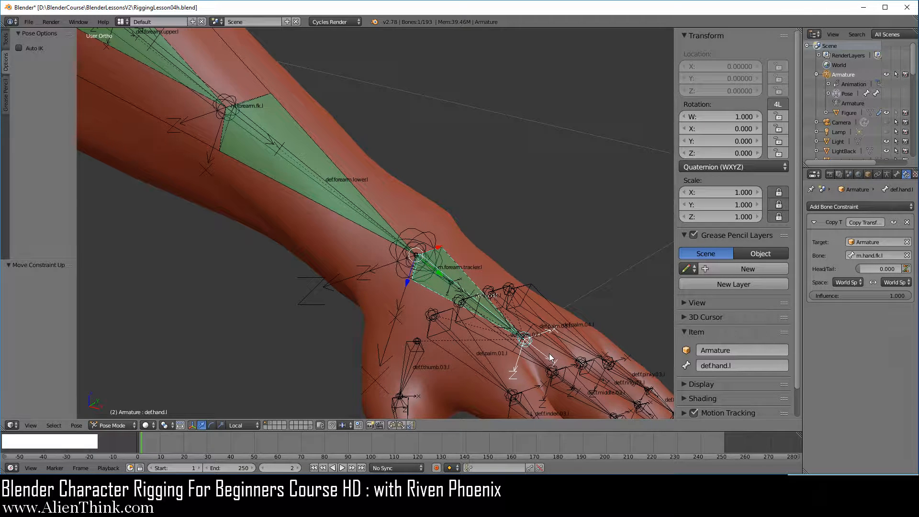
right_click(225, 128)
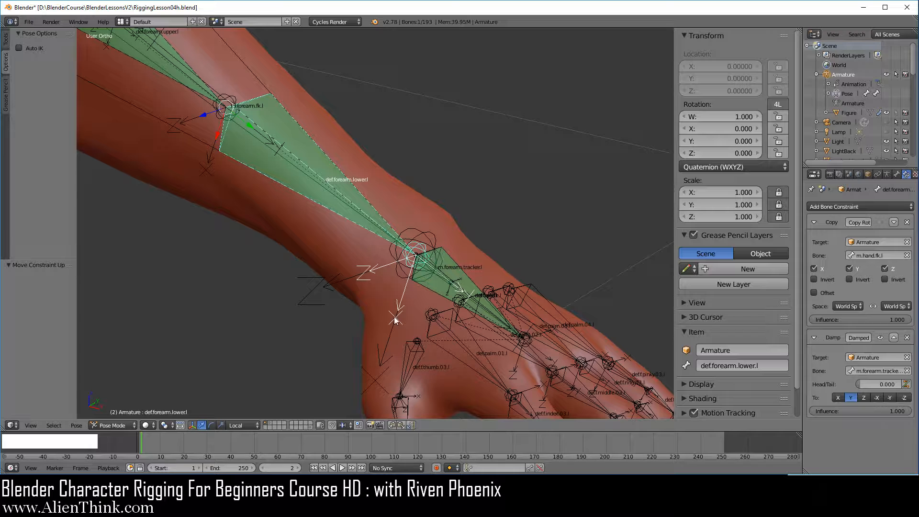
right_click(464, 275)
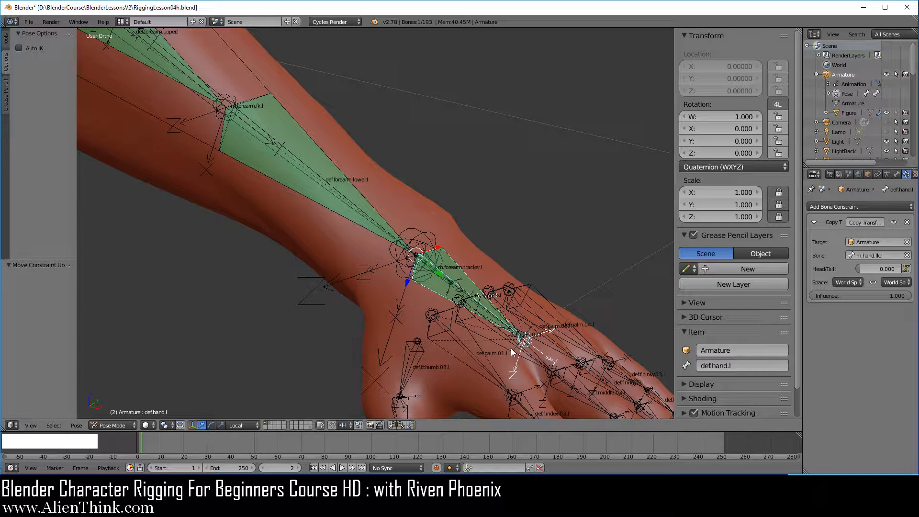
right_click(229, 126)
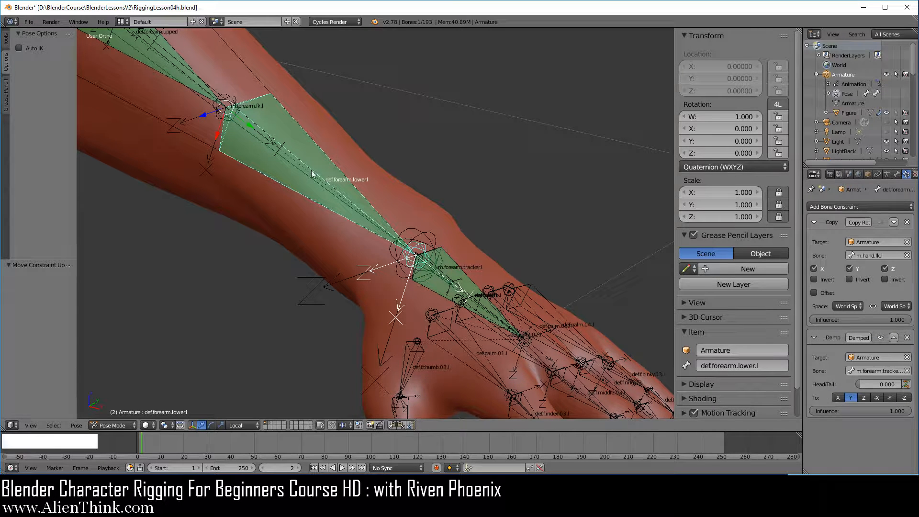
- Set both target and owner space of def.forearm.lower.l's Copy Rotation constraint to Local Space and re-enable the constraint
left_click(856, 306)
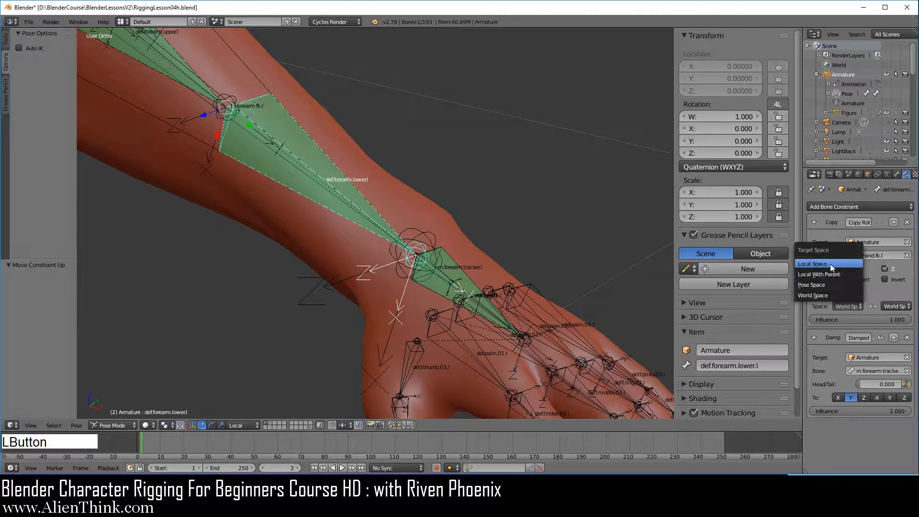
left_click(814, 264)
left_click(890, 306)
left_click(866, 265)
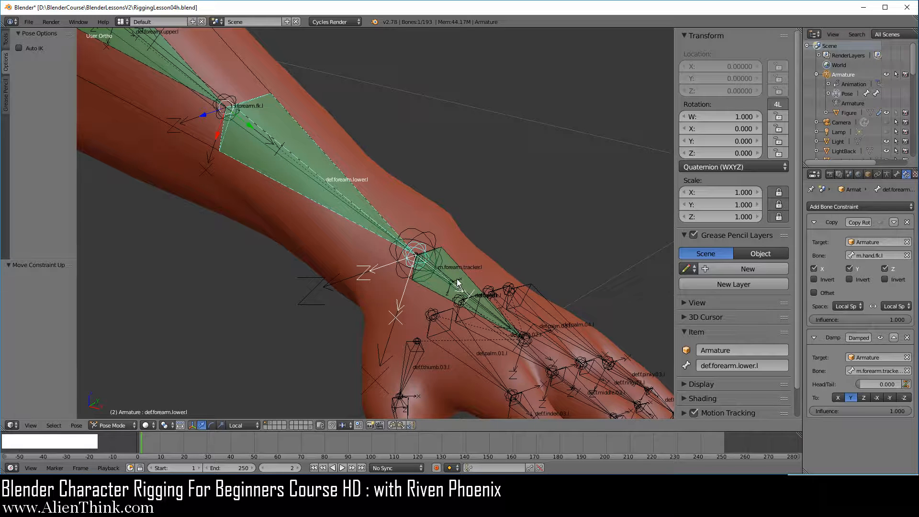
left_click(880, 223)
- Test the forearm twist by rotating m.hand.fk.l around its local Y axis, and cancel the rotation
right_click(455, 258)
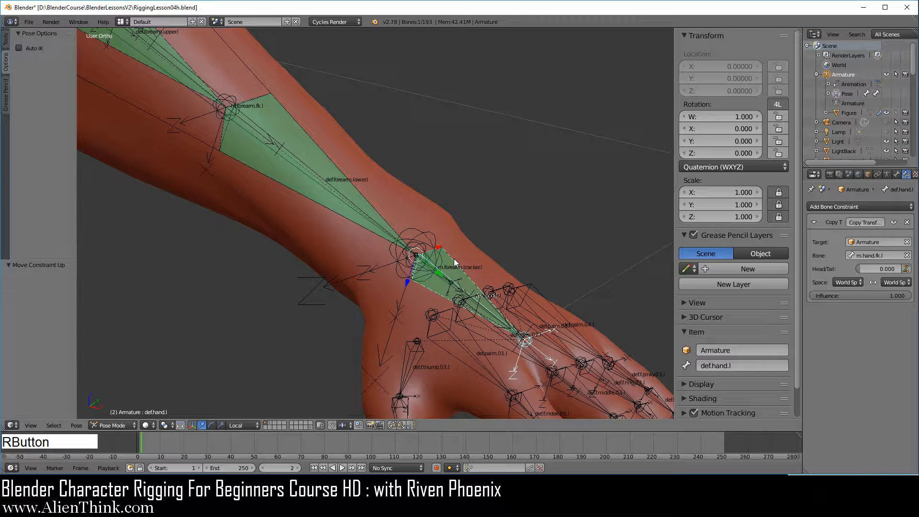
right_click(454, 259)
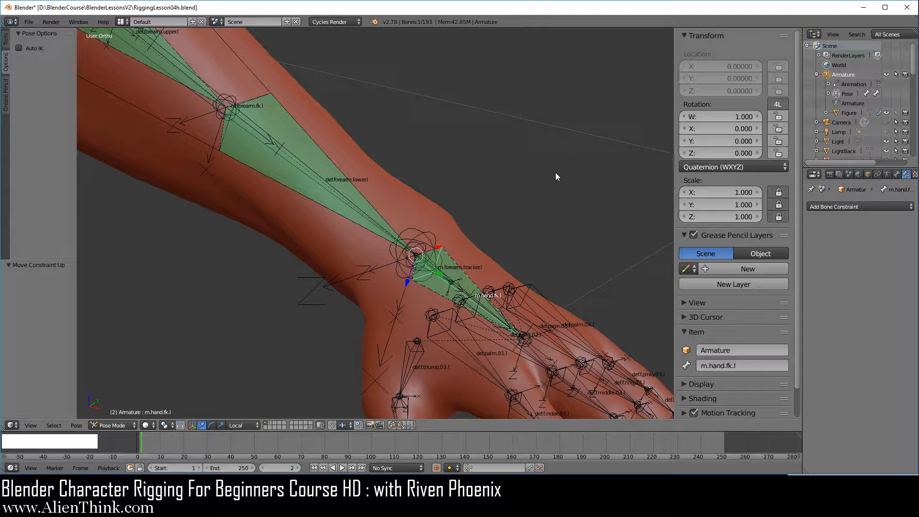
key("r")
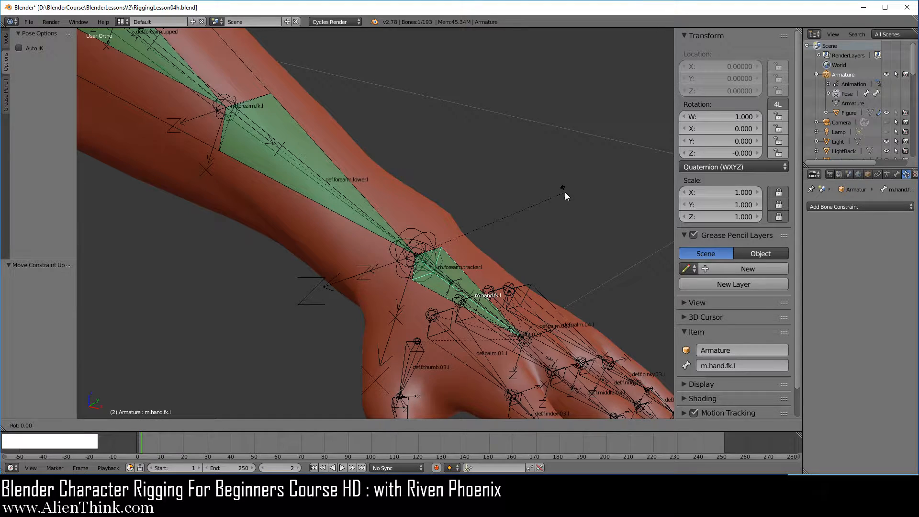
key("y")
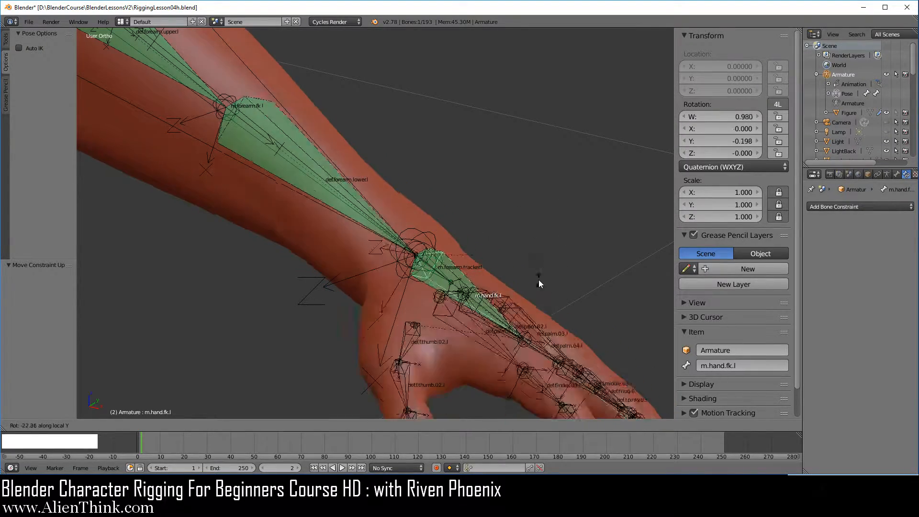
right_click(546, 280)
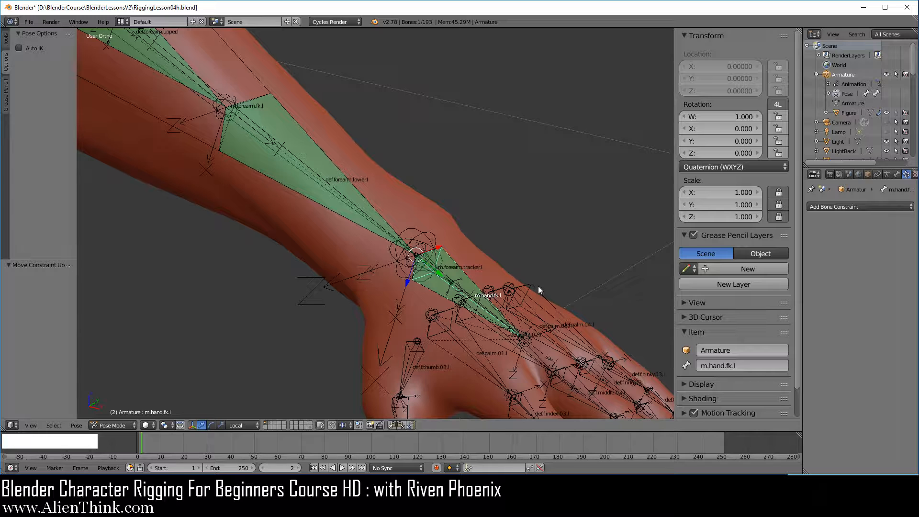
- Test bending the wrist by rotating m.hand.fk.l around its local X axis, and cancel the rotation
key("r")
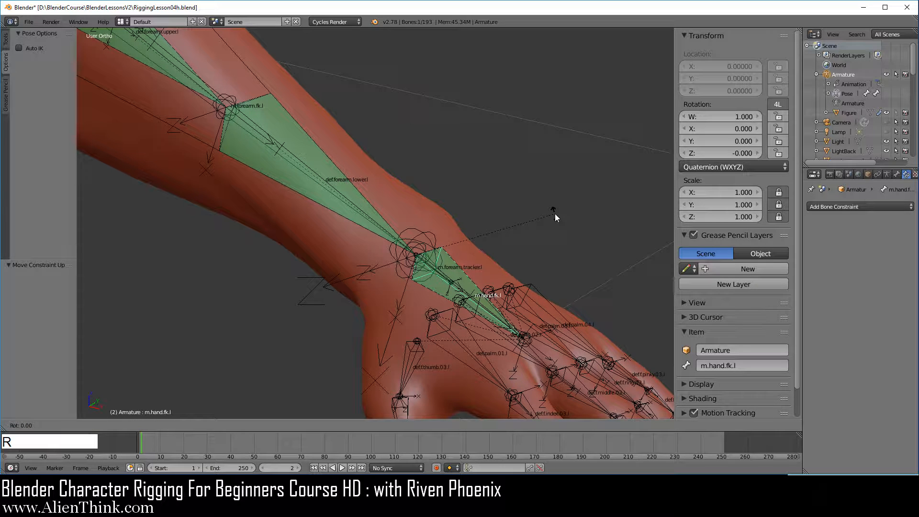
key("x")
key("x")
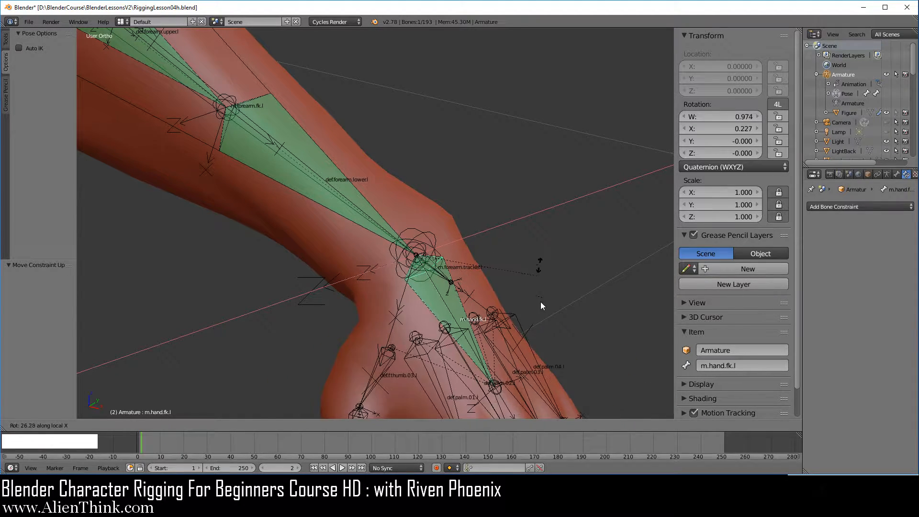
right_click(540, 278)
- Compare the constraints and bone axes of def.forearm.lower.l and def.hand.l
right_click(235, 136)
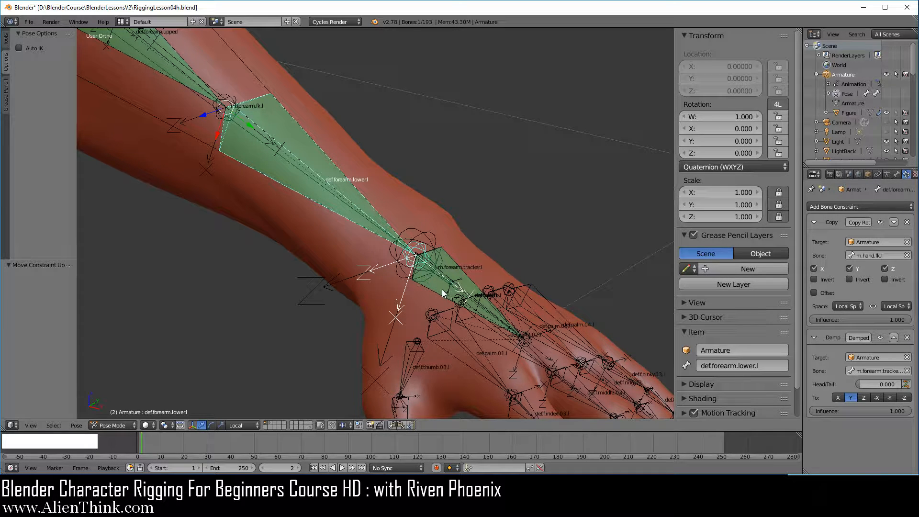
right_click(455, 266)
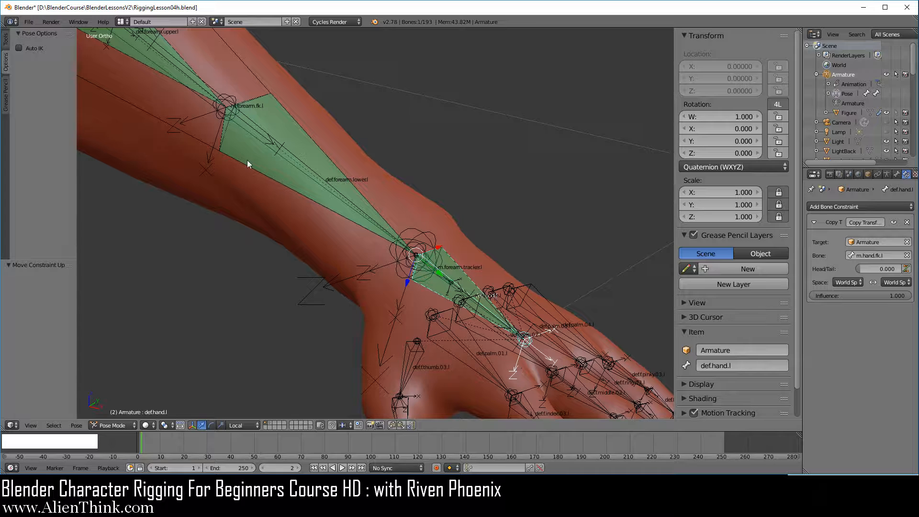
right_click(236, 128)
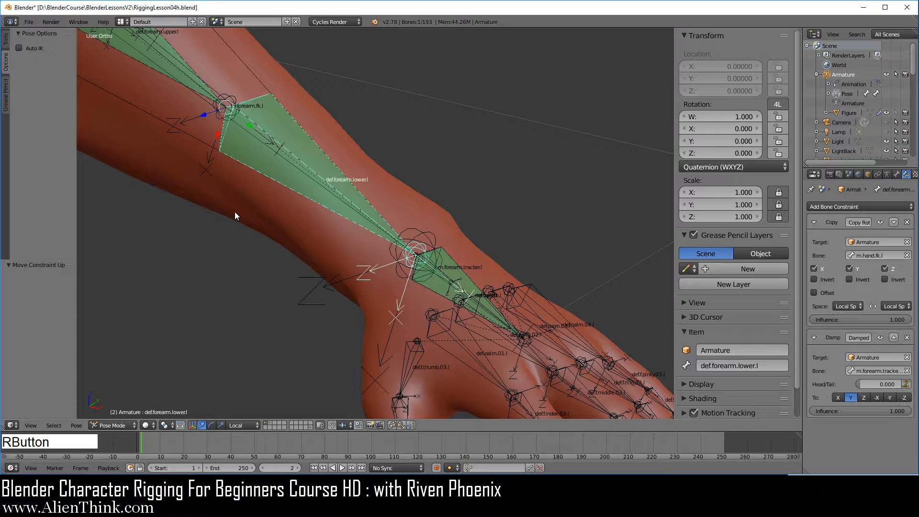
- Try rotating def.hand.l around the global Y axis, and cancel the rotation
right_click(469, 274)
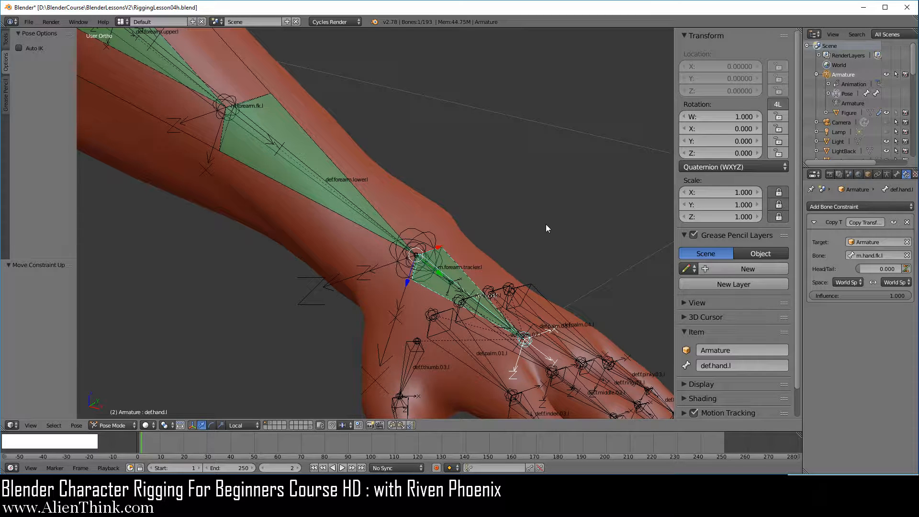
key("r")
key("y")
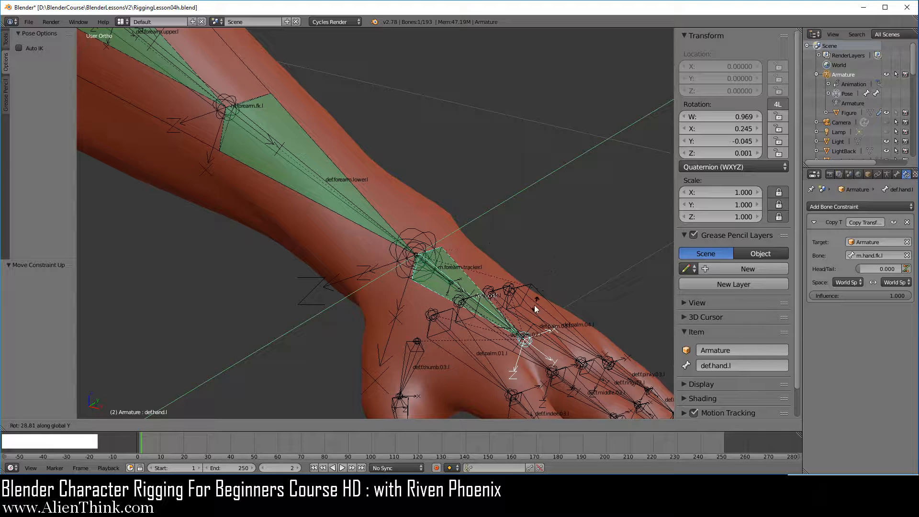
right_click(472, 272)
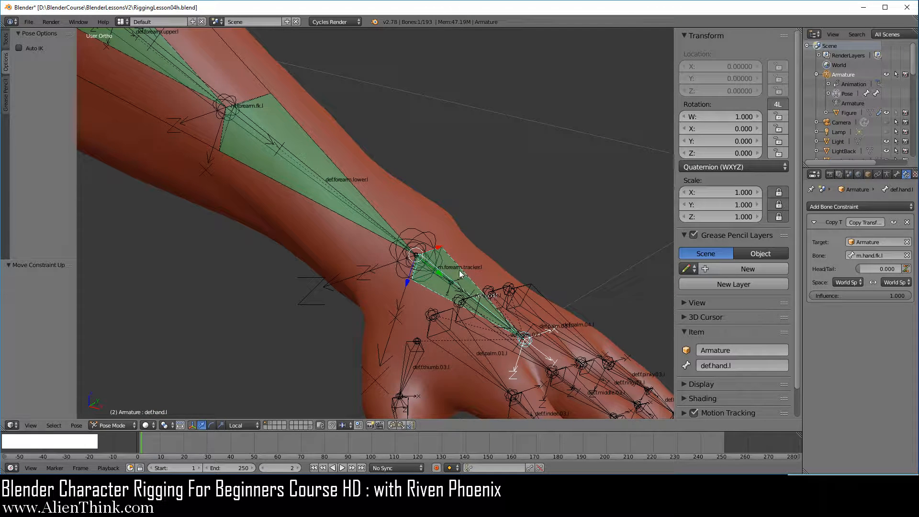
- Test rotating m.hand.fk.l around the global Y axis, and cancel the rotation
right_click(459, 271)
key("r")
key("y")
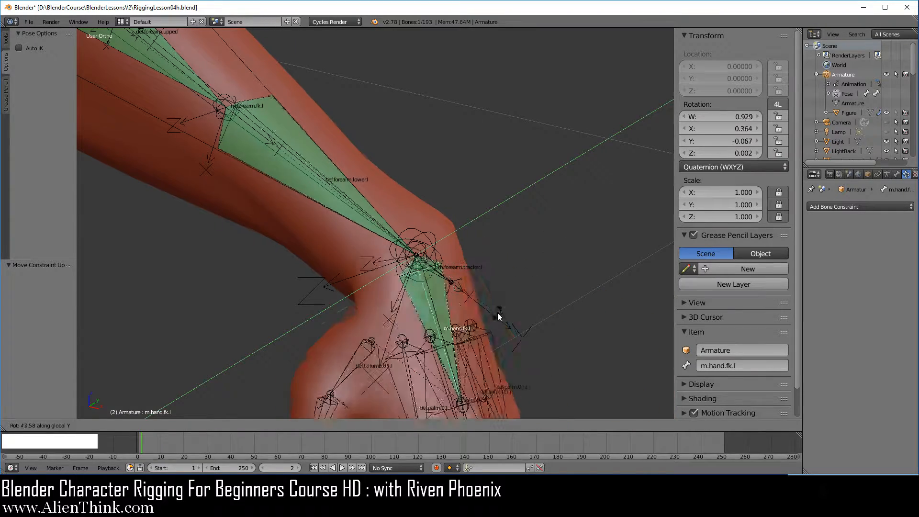
right_click(514, 271)
- Test bending m.hand.fk.l with free rotations in the front view, cancelling each one
key("KP_1")
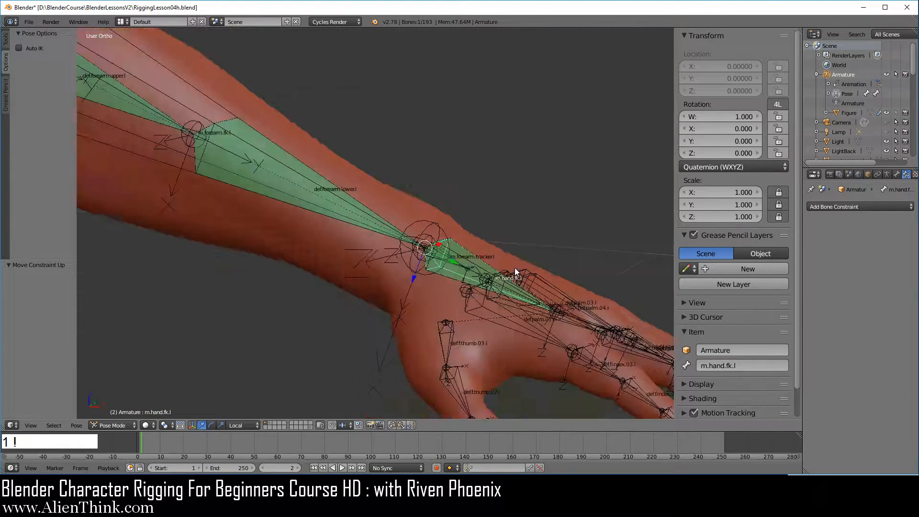
key("r")
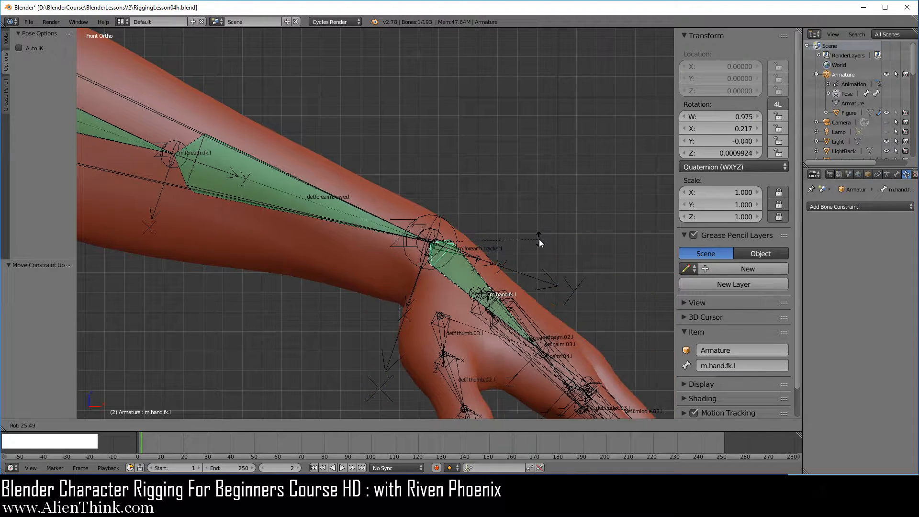
right_click(538, 242)
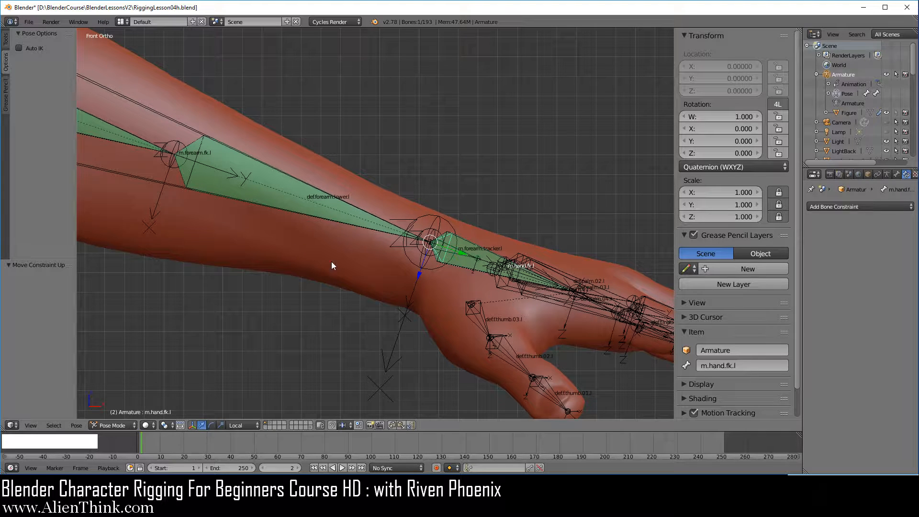
key("r")
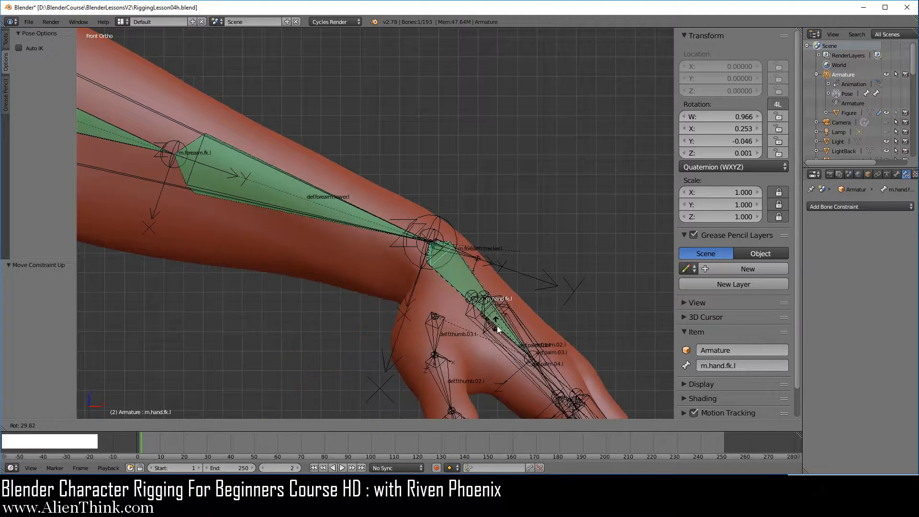
right_click(535, 247)
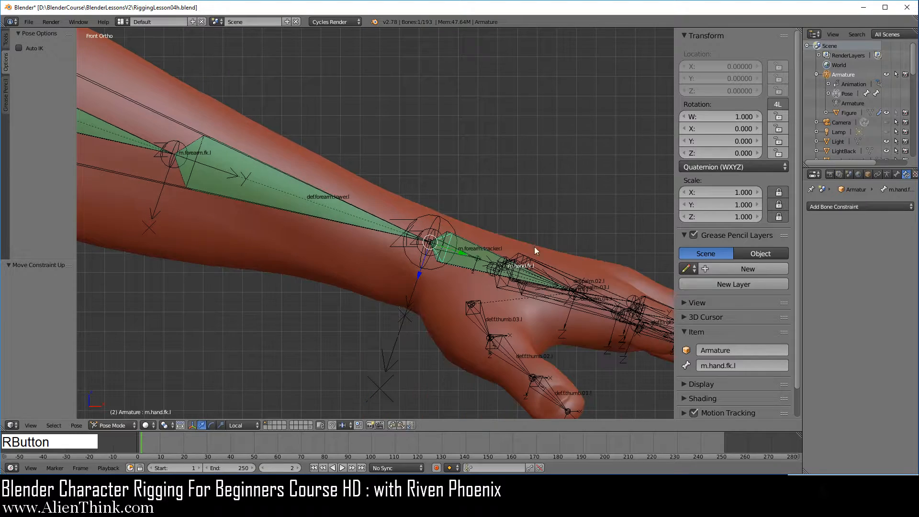
- Set the influence of the Copy Rotation constraint on def.forearm.lower.l to 0.75
right_click(200, 143)
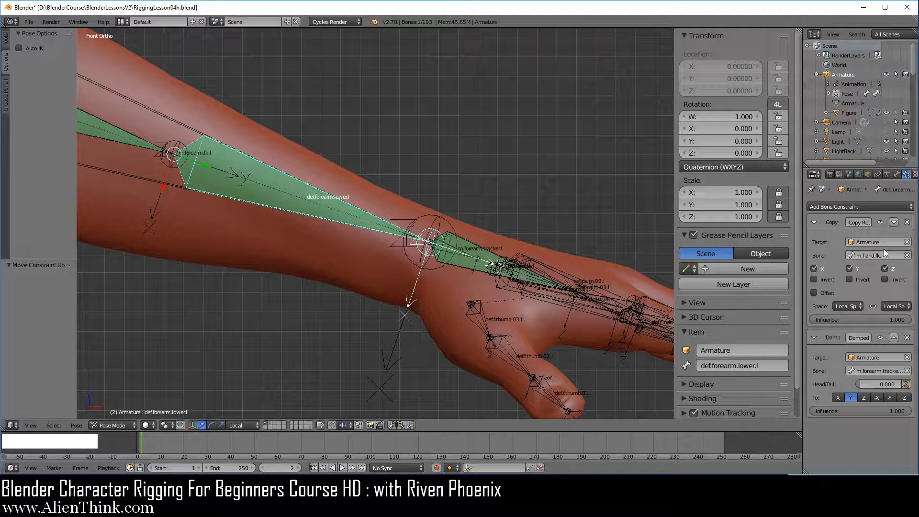
left_click(897, 321)
type(".75")
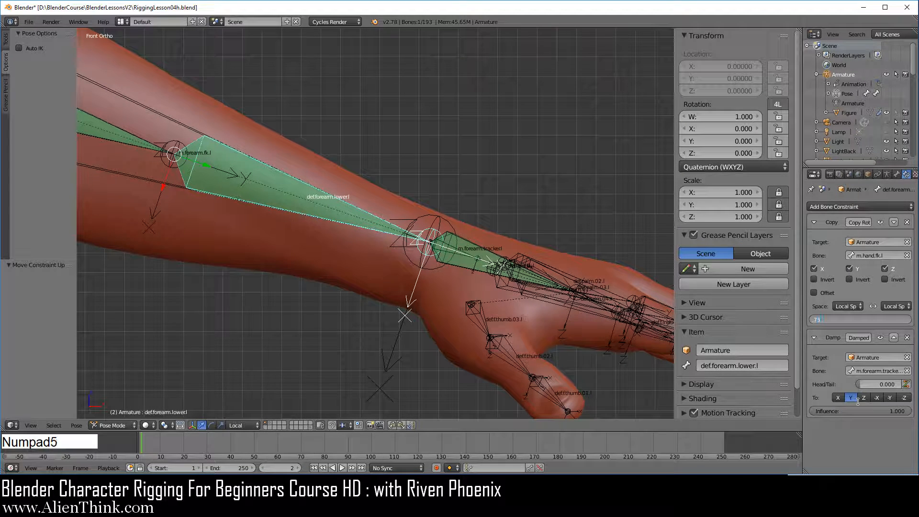
key("KP_Enter")
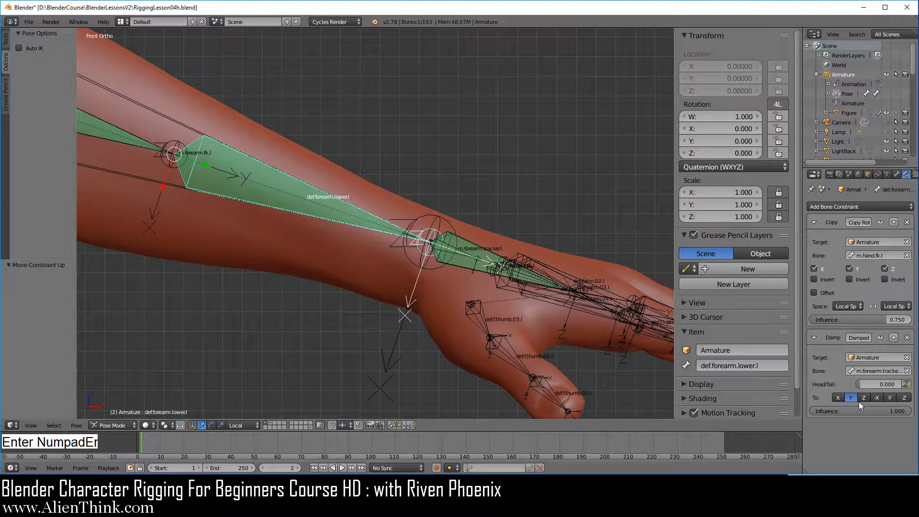
- Rotate m.hand.fk.l about -90° around its local Y axis and inspect the twist along the forearm
right_click(476, 246)
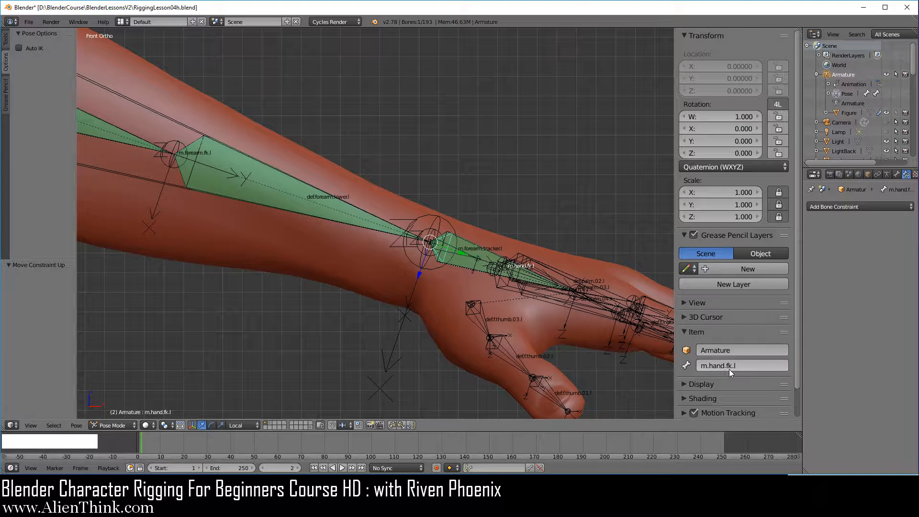
scroll(579, 231, "down", 1)
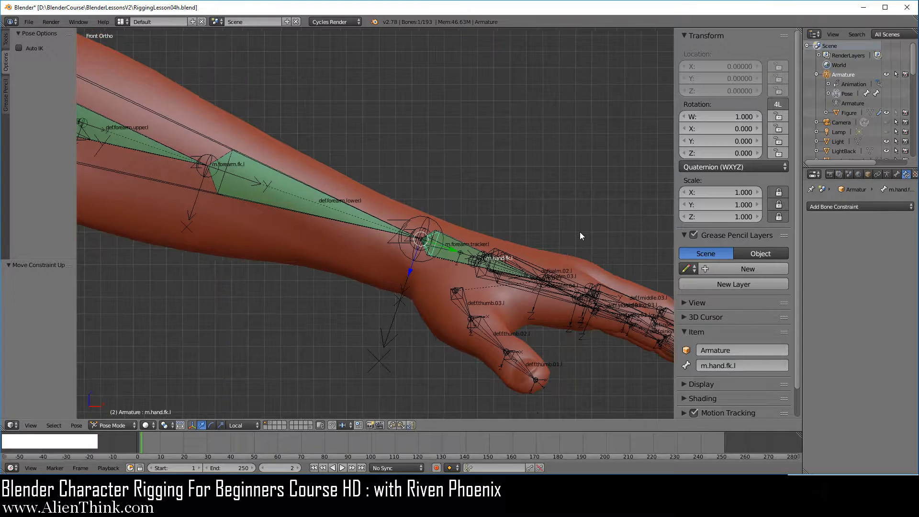
key("r")
key("y")
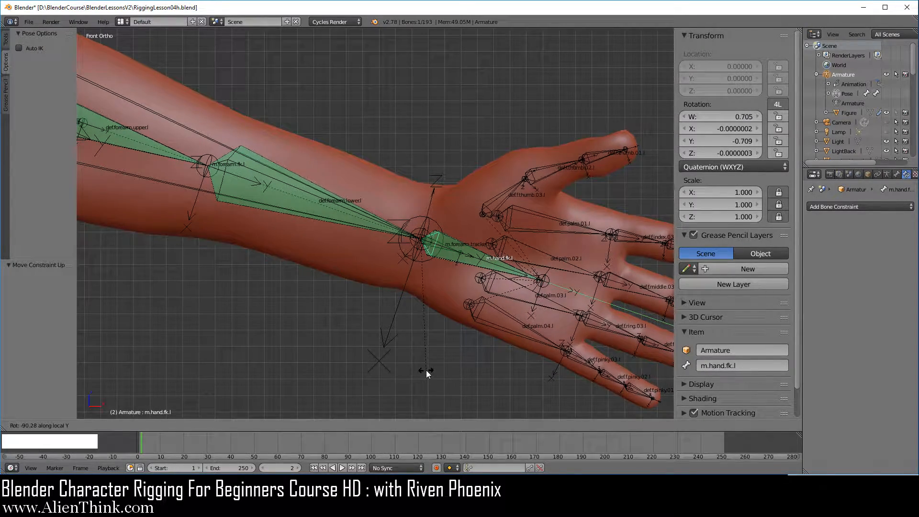
left_click(426, 369)
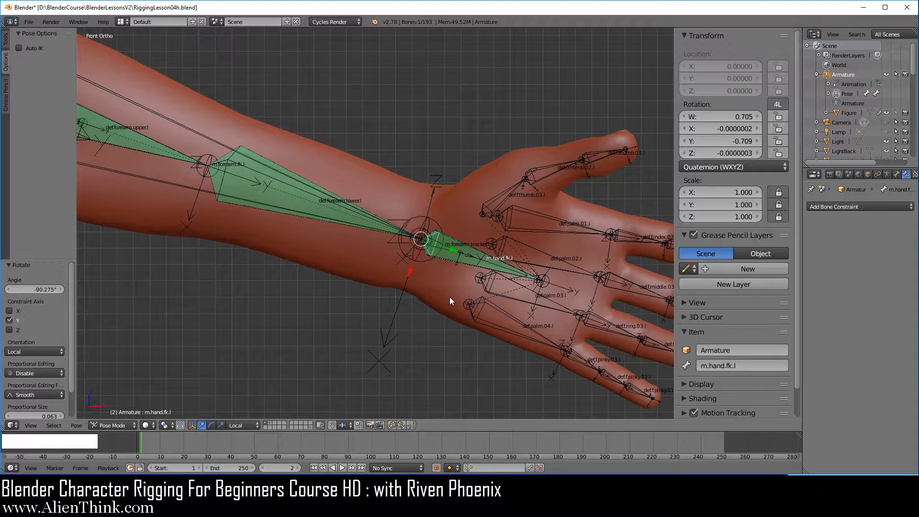
scroll(450, 297, "down", 2)
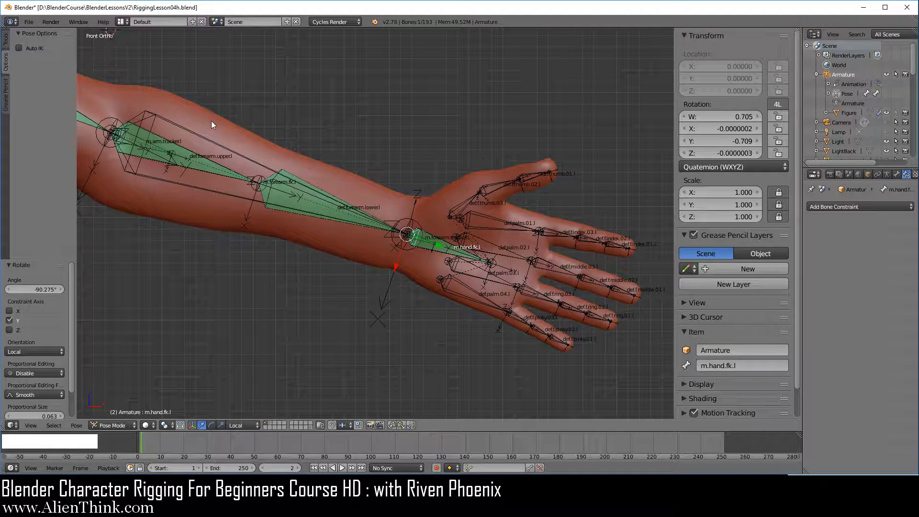
scroll(542, 346, "up", 2)
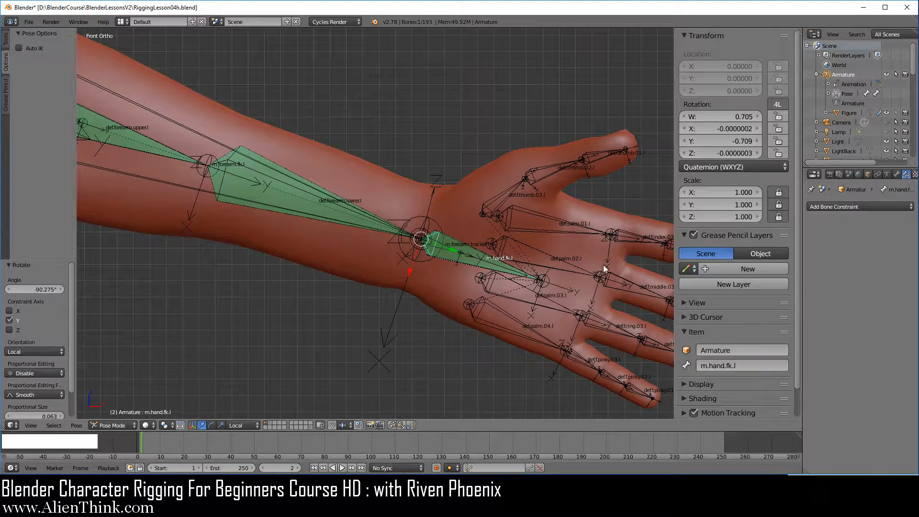
- Try twisting m.hand.fk.l further around its local Y axis, cancel that, and clear the bone's pose rotation
key("r")
key("y")
key("y")
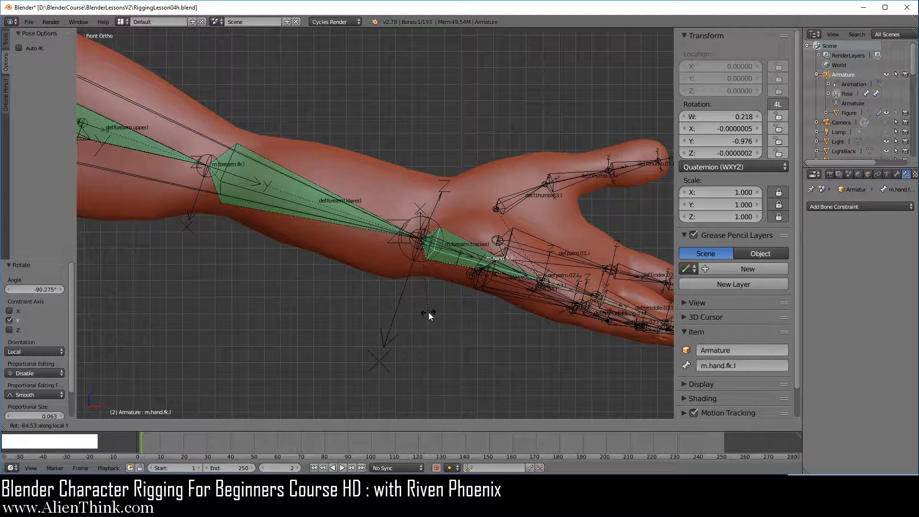
right_click(473, 318)
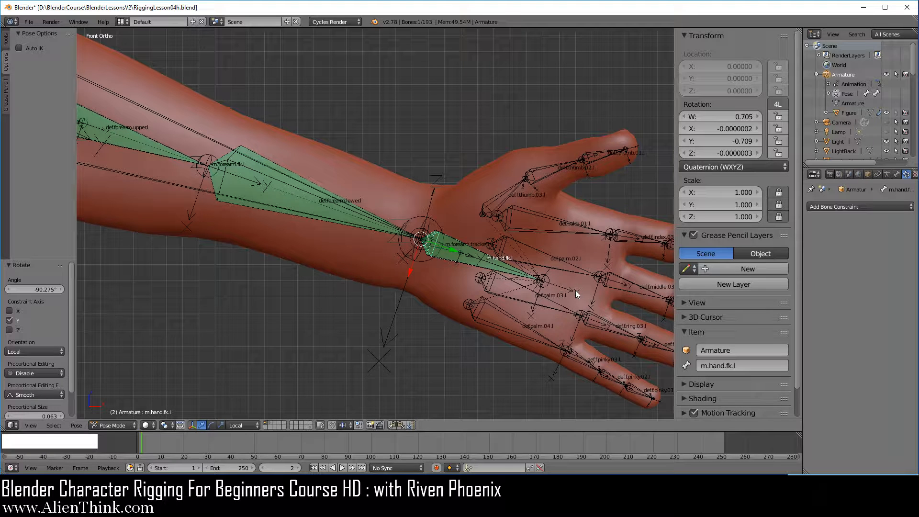
key("alt+r")
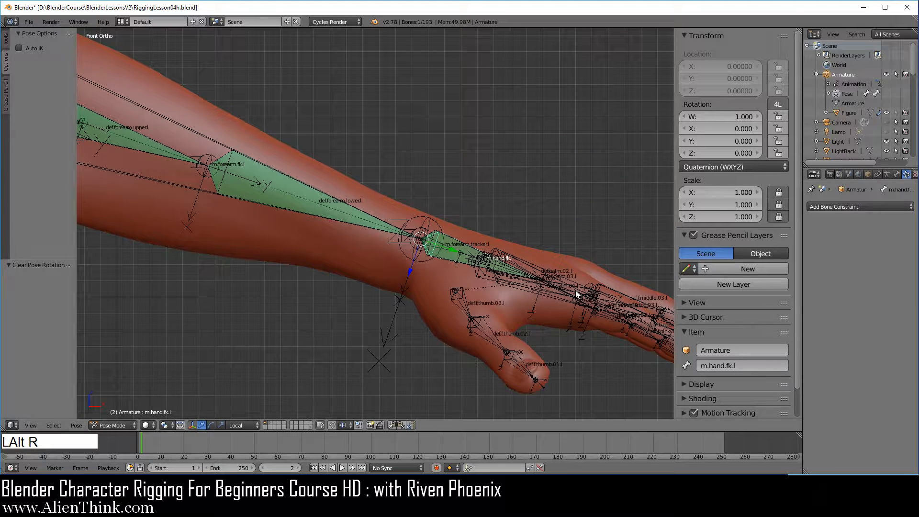
- Test twisting m.hand.fk.l around its Y axis while watching the forearm, cancelling each rotation
key("r")
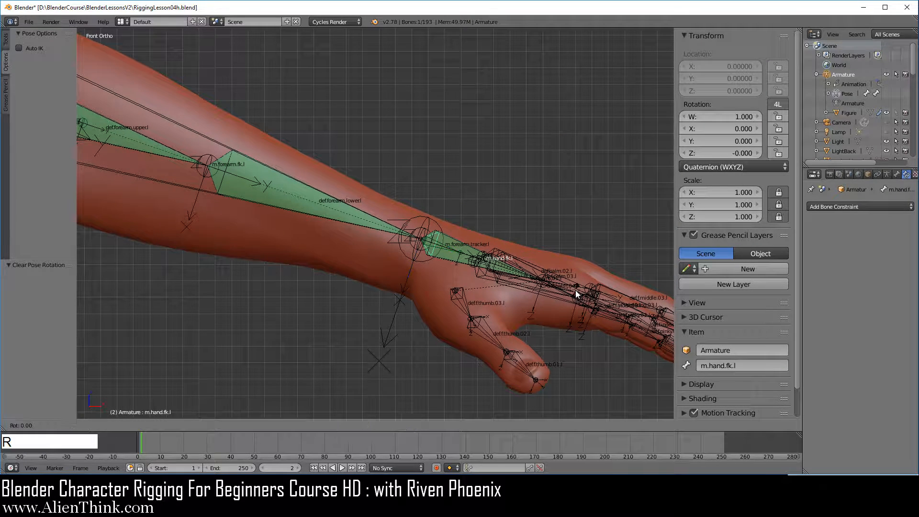
key("y")
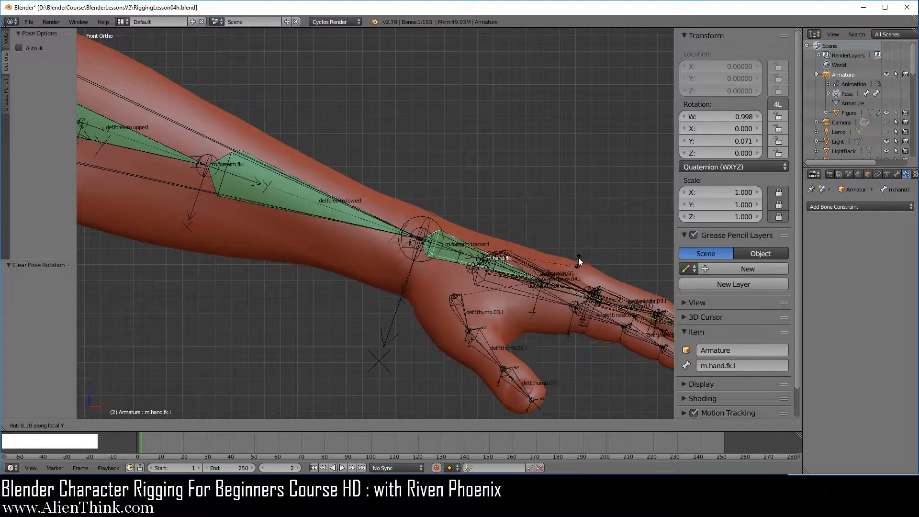
right_click(581, 159)
scroll(571, 193, "down", 4)
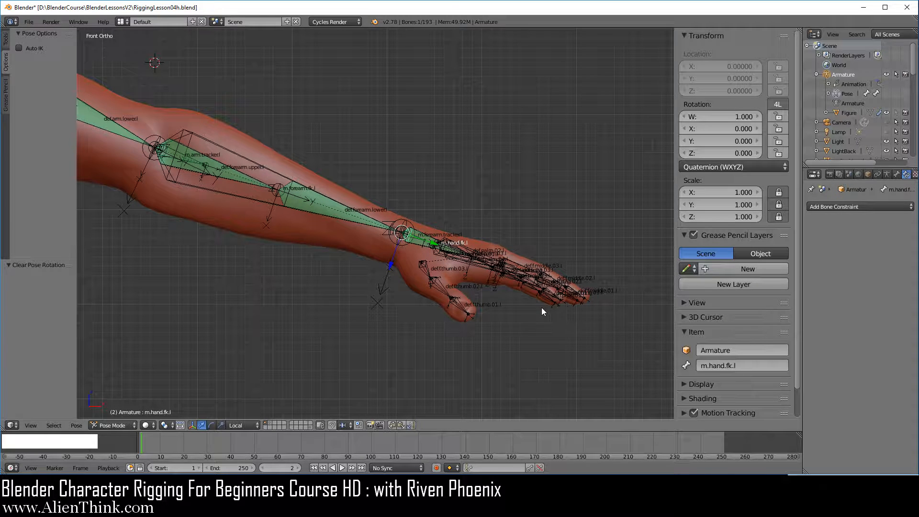
scroll(541, 307, "up", 1)
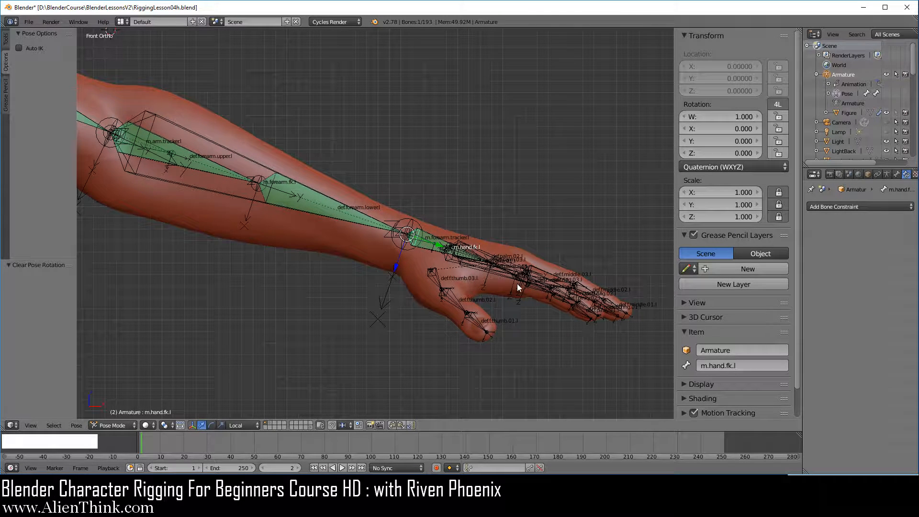
key("r")
key("y")
key("y")
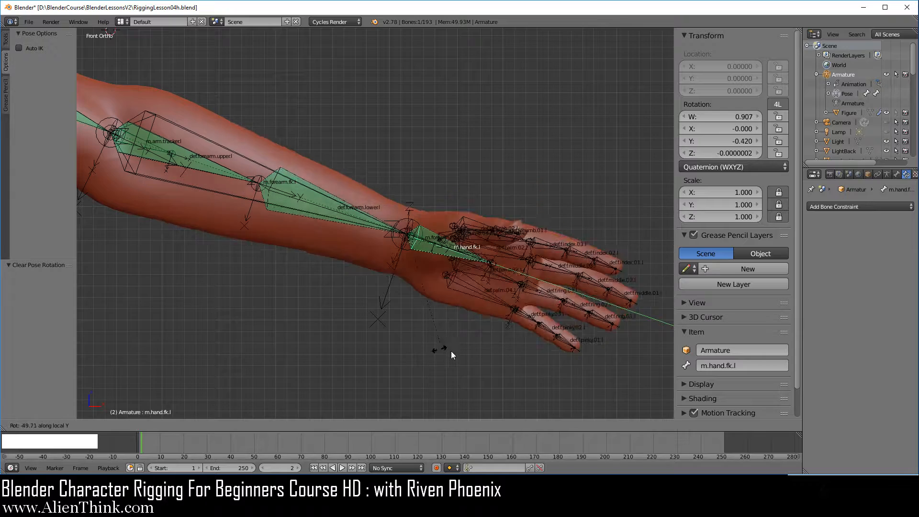
right_click(440, 337)
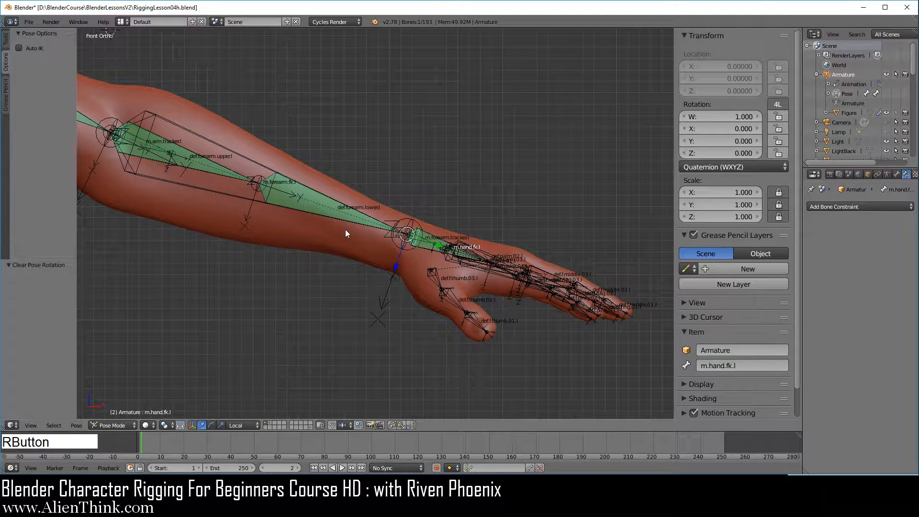
- Show only the armature's control bone layer and rotate m.hand.fk.l about -92° around its local Y axis
left_click(888, 174)
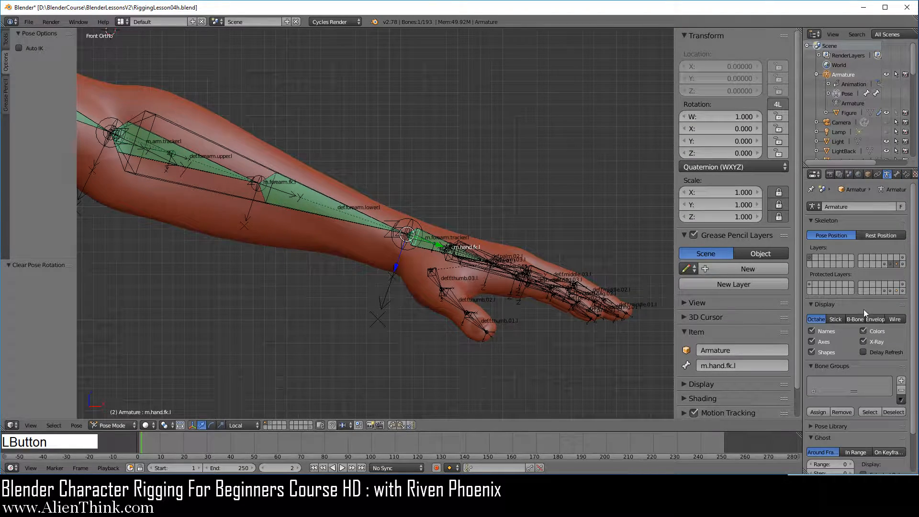
left_click(896, 265)
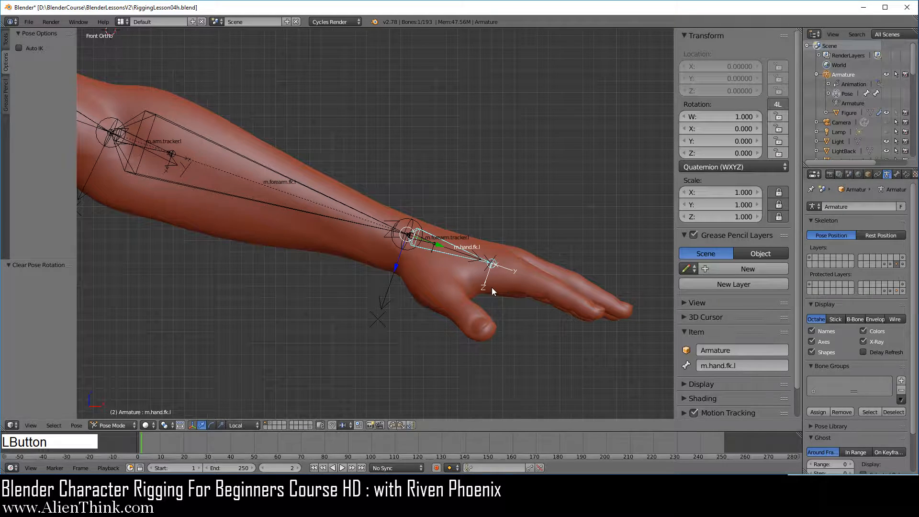
scroll(491, 287, "up", 2)
middle_click_drag(440, 277, 496, 295, "shift")
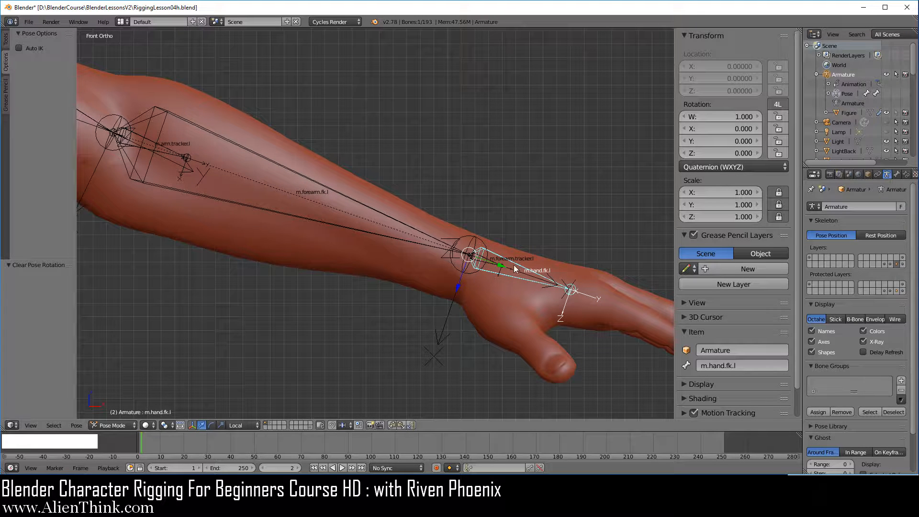
key("r")
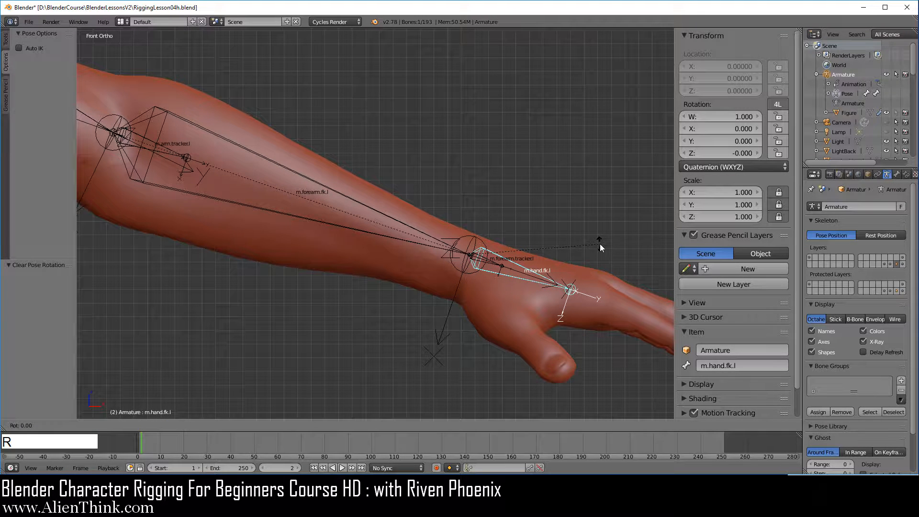
key("y")
key("y")
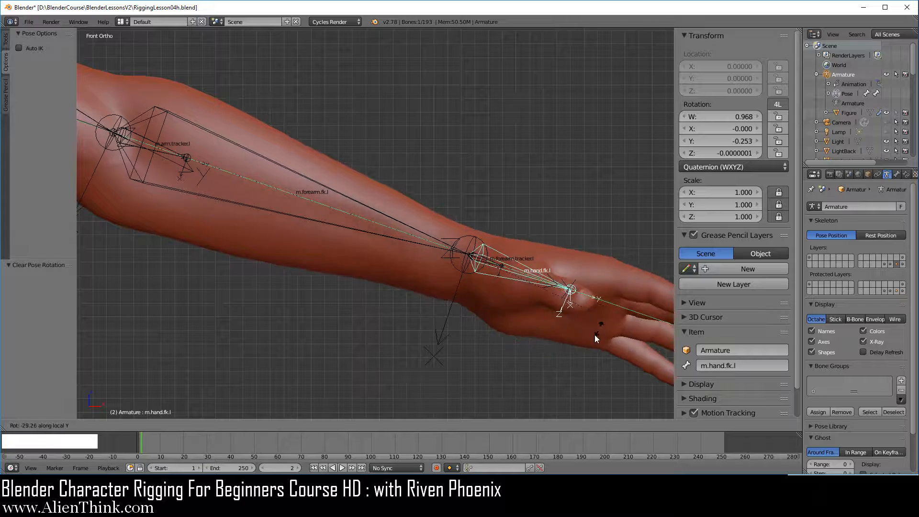
left_click(473, 343)
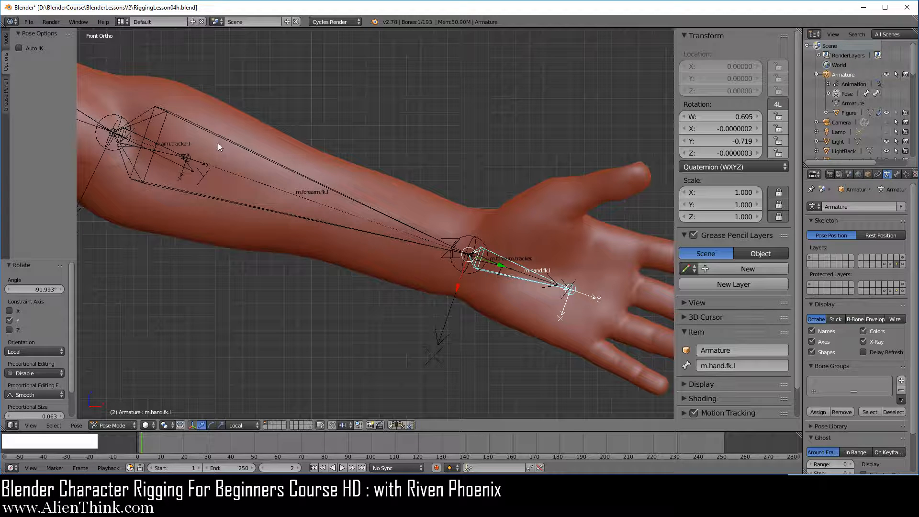
- Rotate m.hand.fk.l a further 0.725° around its local Y axis and inspect the mesh along the forearm
scroll(565, 291, "up", 2)
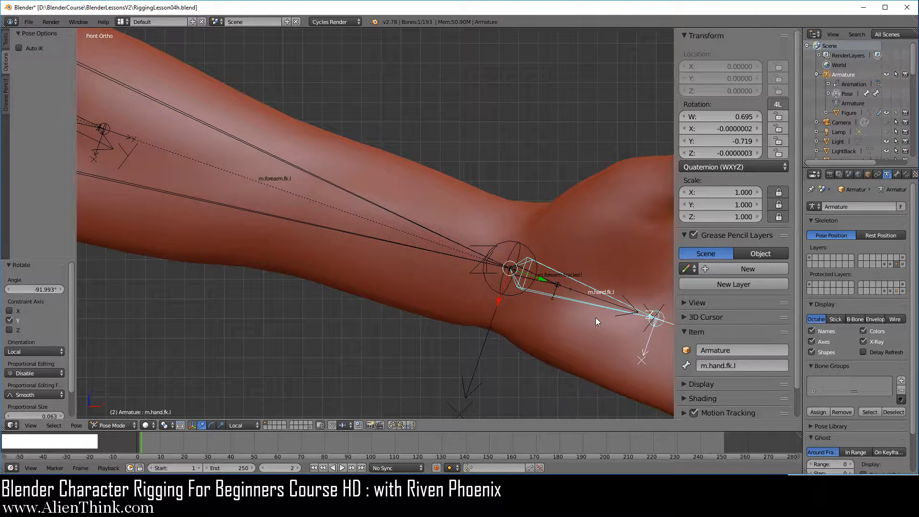
key("r")
key("y")
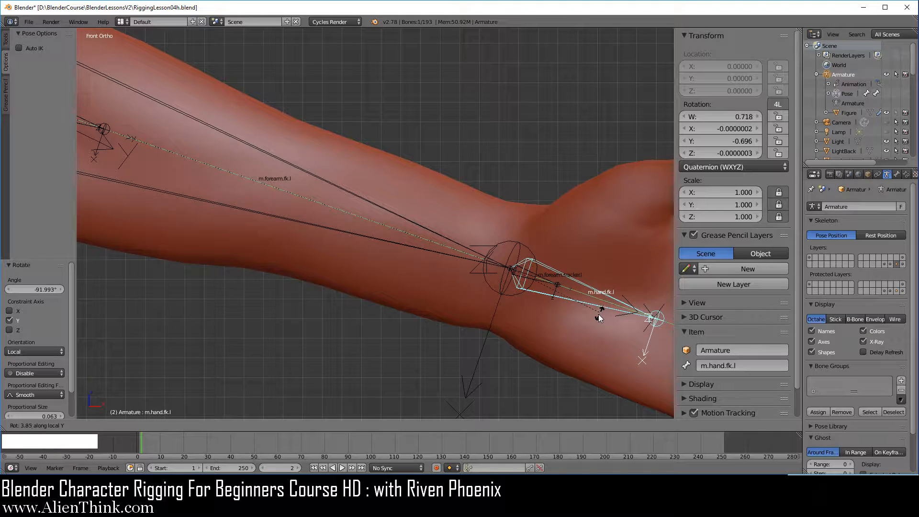
left_click(595, 316)
scroll(596, 257, "down", 2)
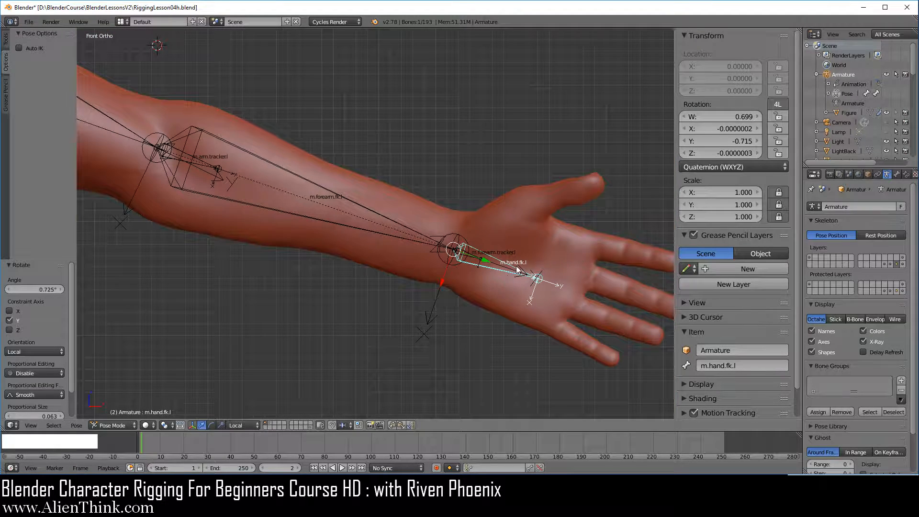
middle_click_drag(457, 189, 476, 199, "shift")
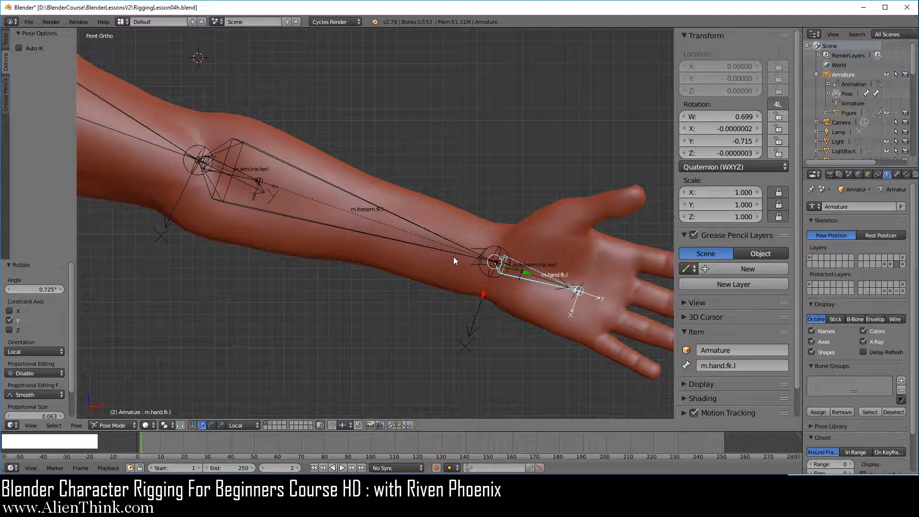
scroll(452, 268, "up", 2)
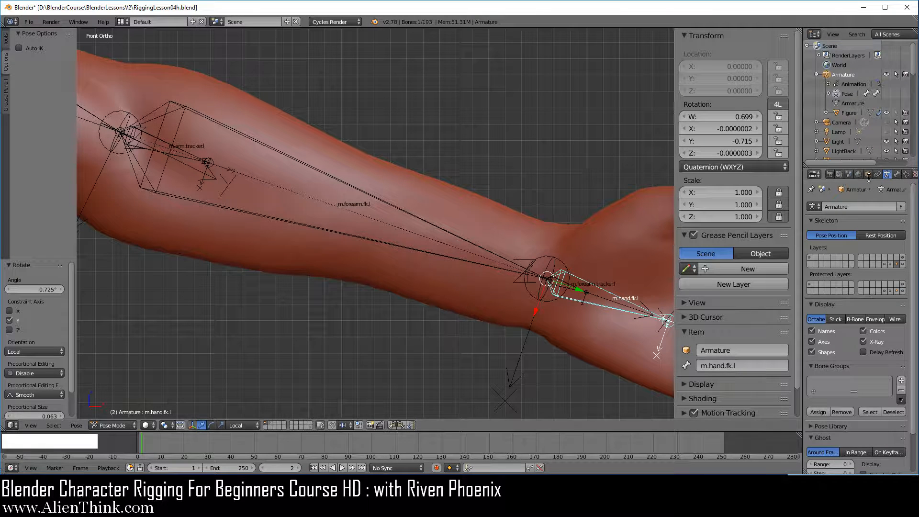
- Make the Figure mesh selectable in the viewport and select it
left_click(896, 113)
right_click(439, 197)
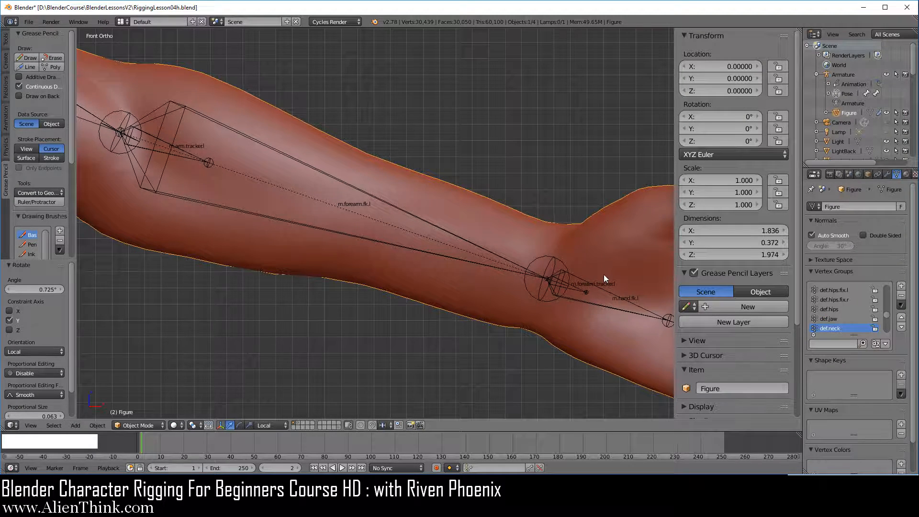
scroll(582, 294, "down", 1)
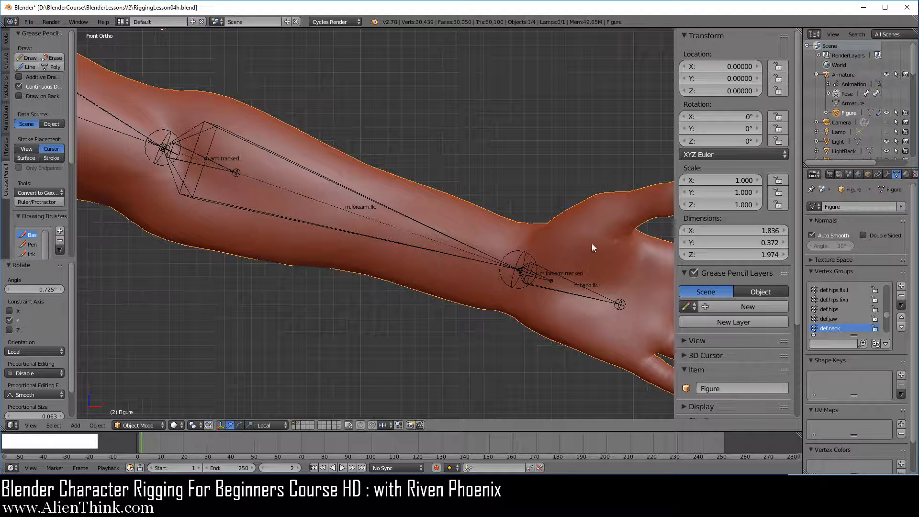
scroll(445, 286, "up", 1)
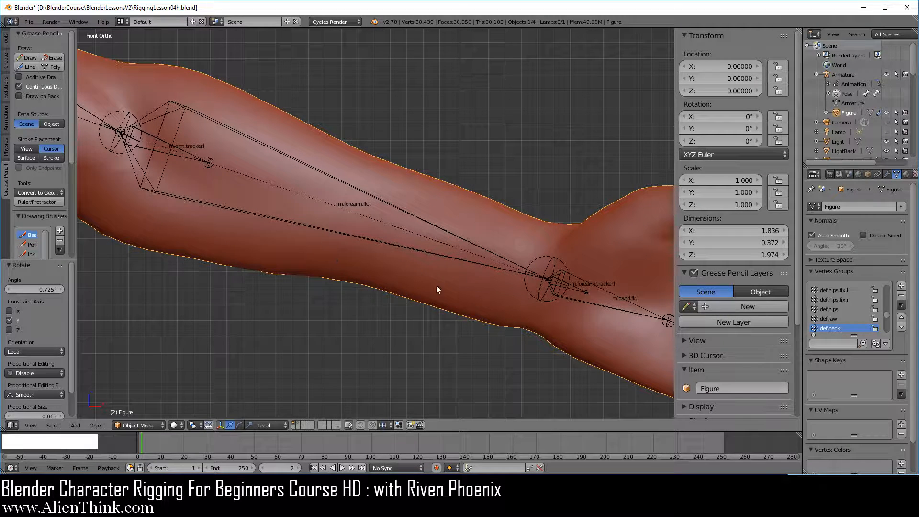
middle_click_drag(392, 237, 382, 241, "shift")
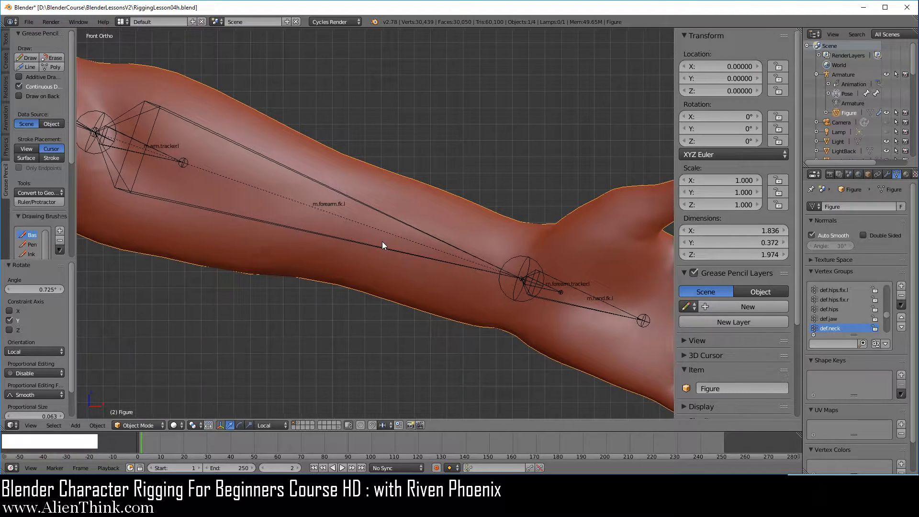
- Save the file as RiggingLesson04i.blend in the BlenderLessonsV2 folder, overwriting the existing version
left_click(30, 22)
left_click(61, 102)
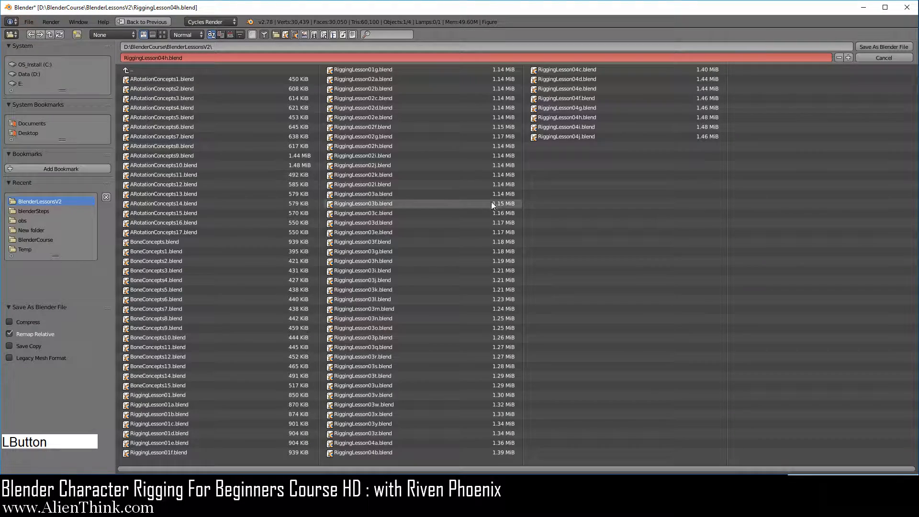
left_click(587, 126)
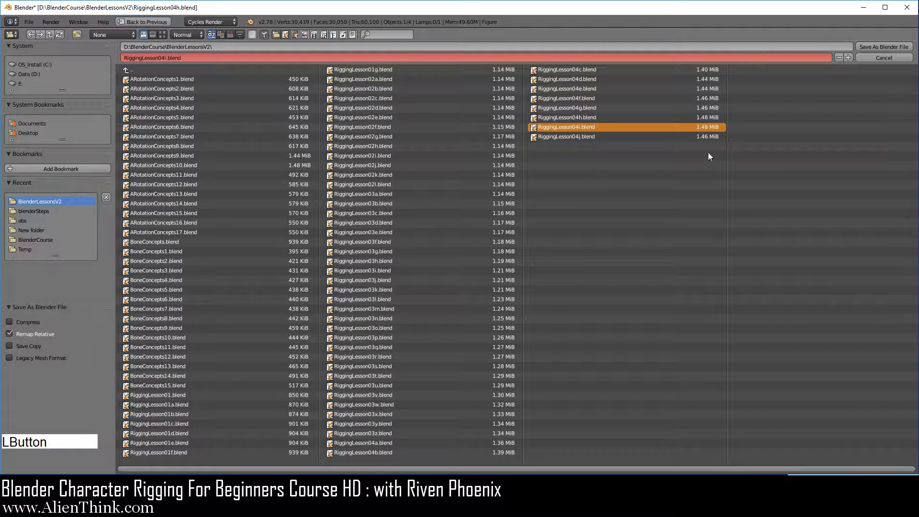
left_click(883, 46)
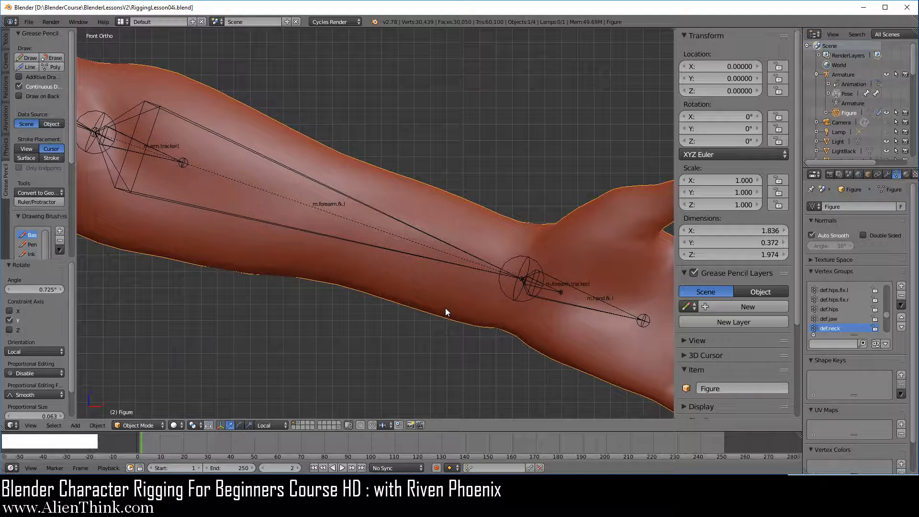
key("Tab")
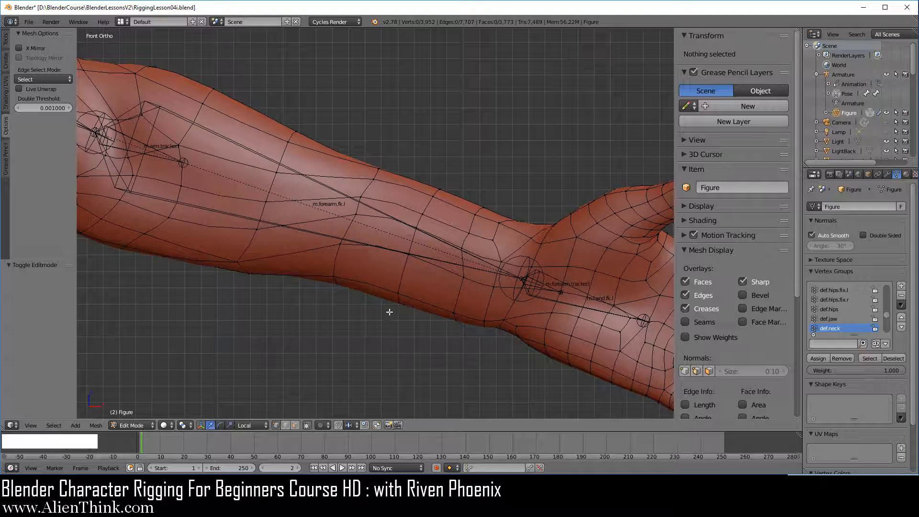
left_click(134, 425)
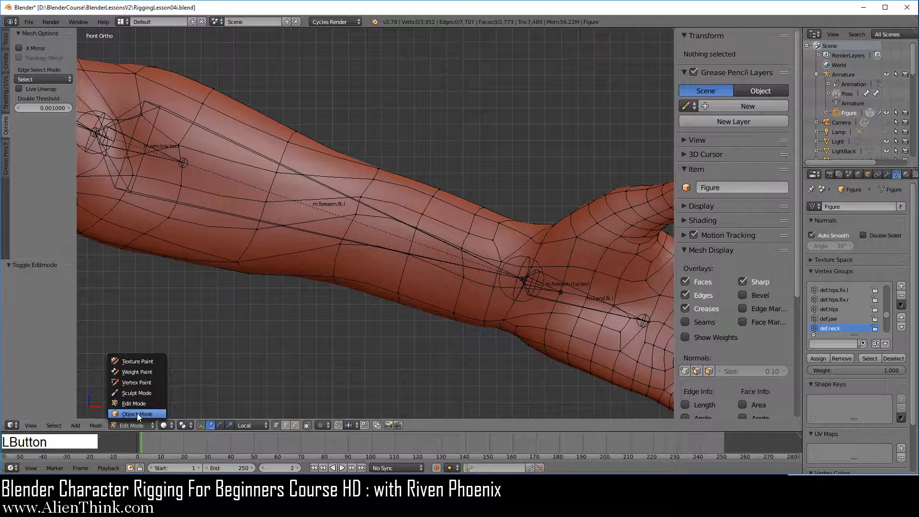
left_click(137, 413)
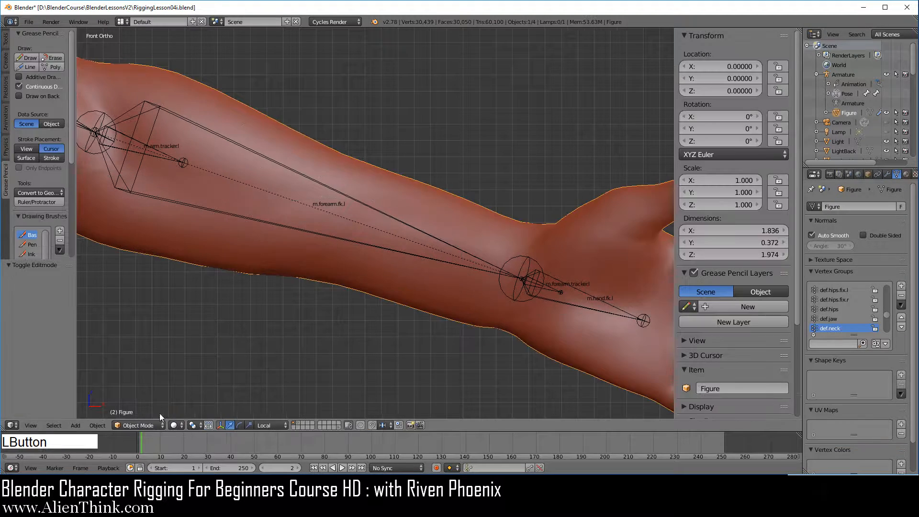
- Show the armature's deform bone layer alongside the control bones, and put the Figure mesh into Edit Mode
right_click(547, 278)
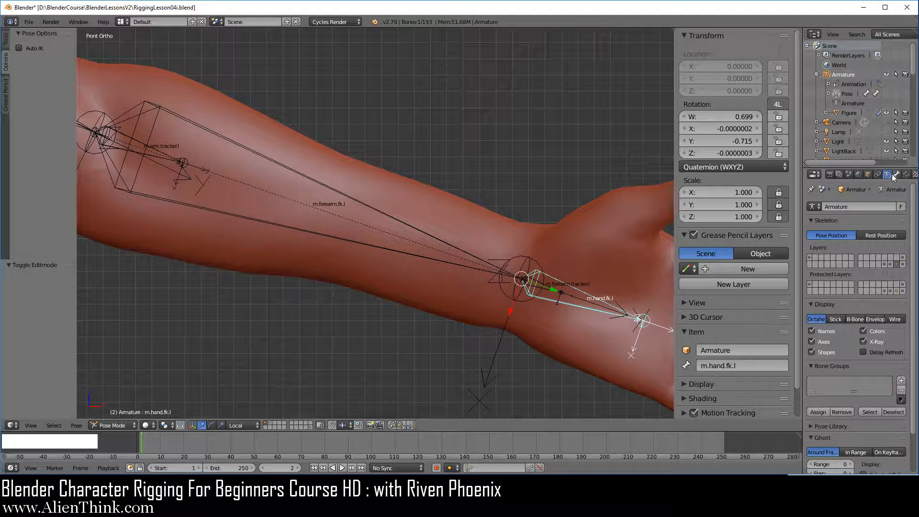
left_click(892, 265, "shift")
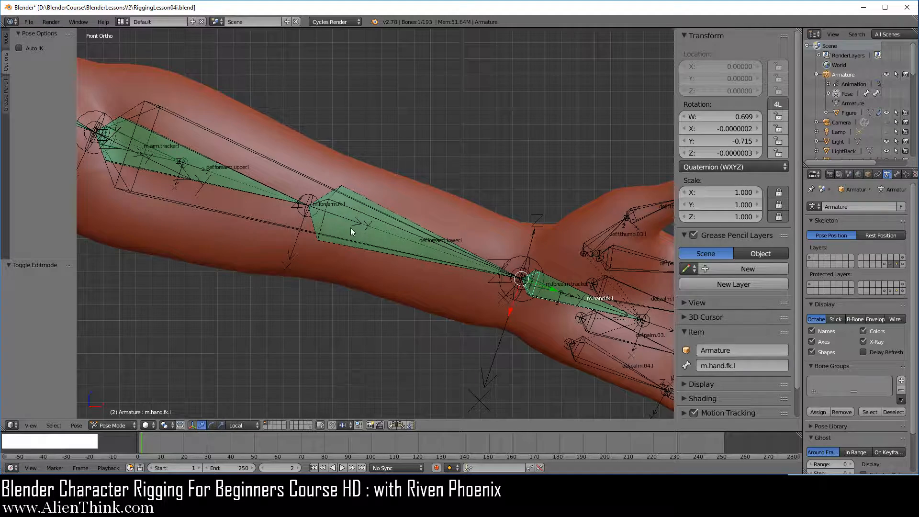
right_click(339, 268)
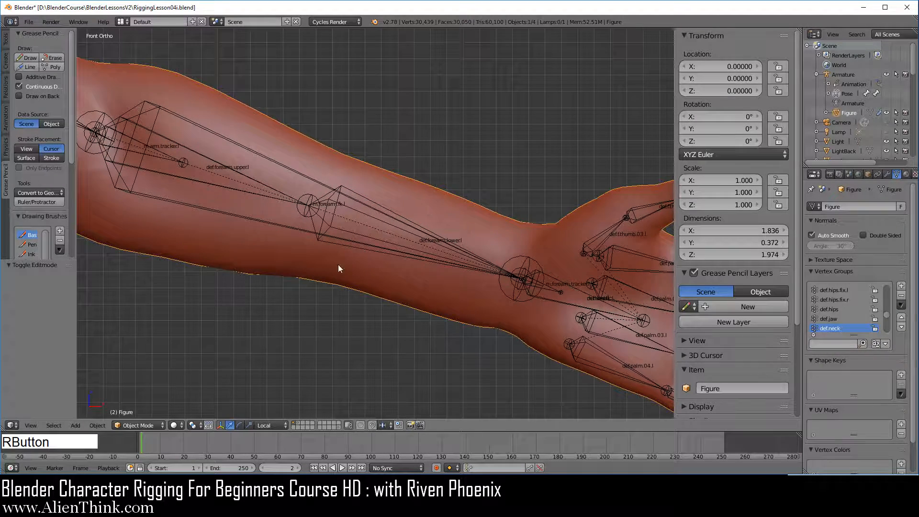
left_click(141, 424)
left_click(144, 404)
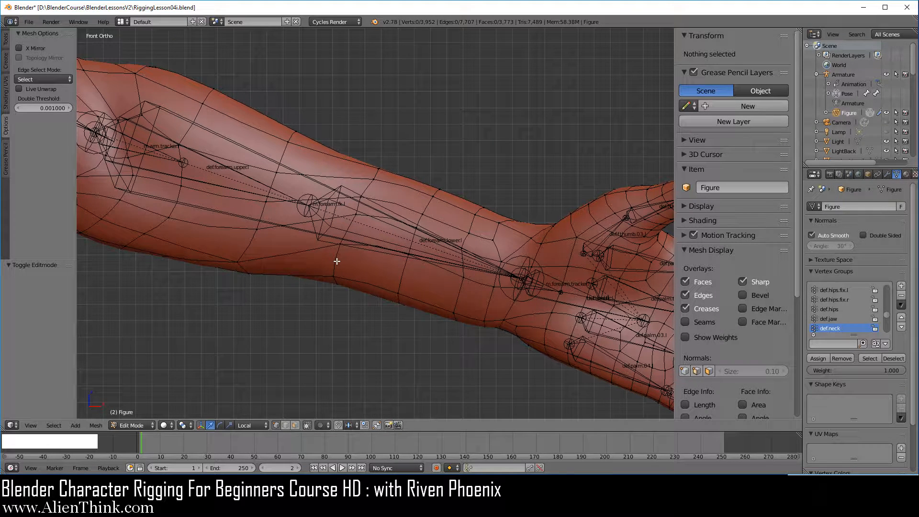
- Select the vertical edge loop around the mid-forearm near the start of def.forearm.lower.l, keeping all its vertices selected
key("alt")
right_click(335, 262, "alt")
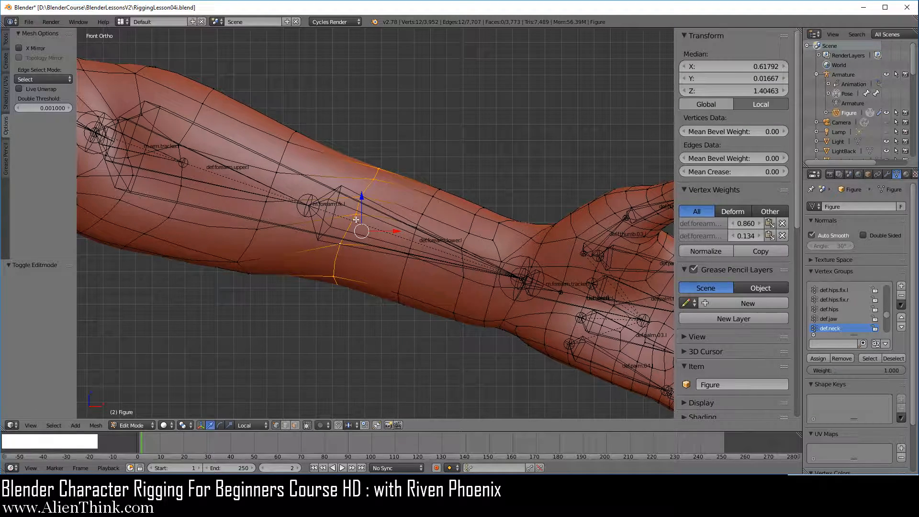
scroll(333, 329, "up", 2)
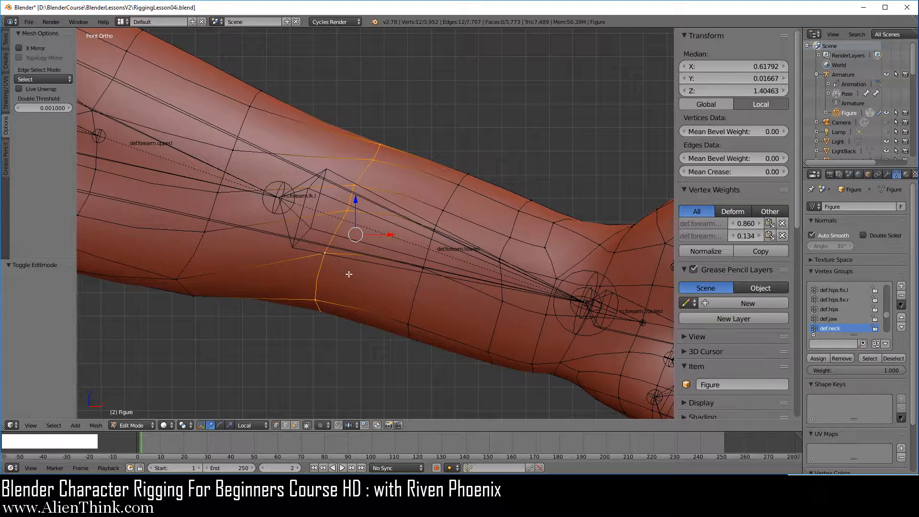
right_click(326, 253, "shift")
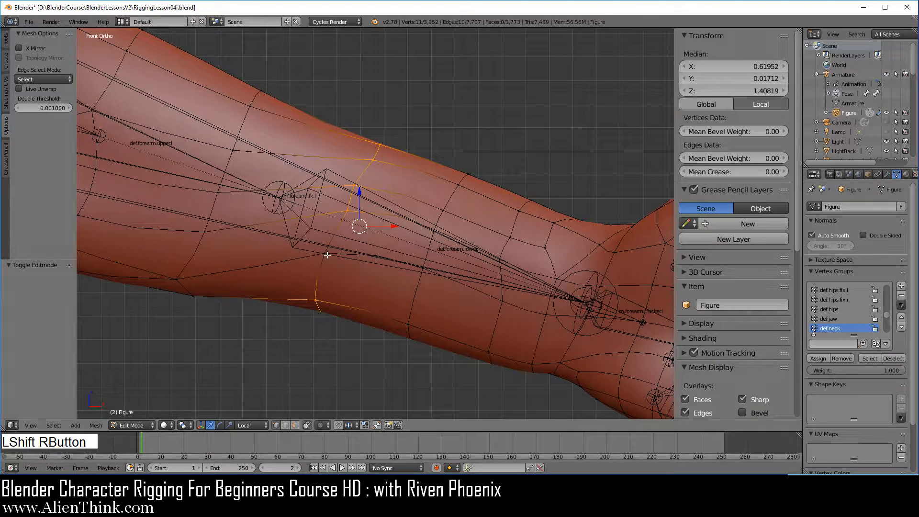
right_click(327, 254, "shift")
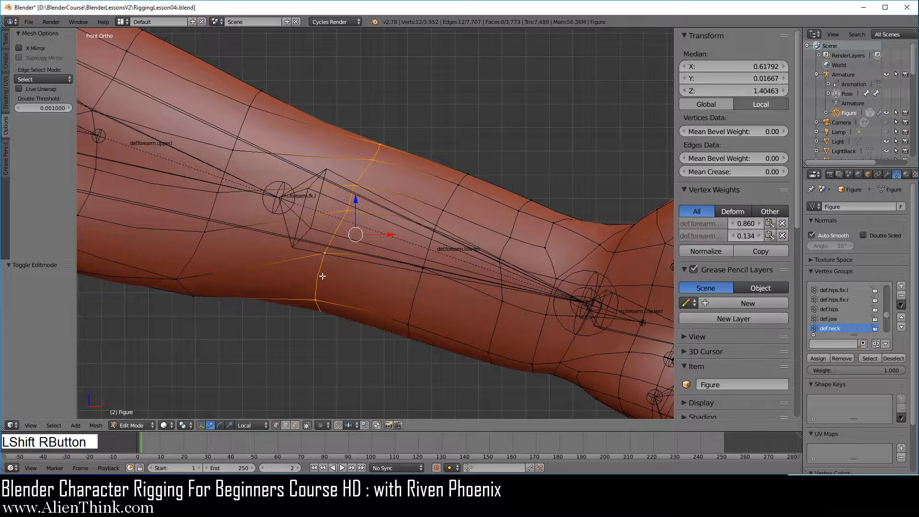
- Widen the Properties editor for full vertex group names, check def.forearm.upper.l, and leave def.forearm.lower.l as the active group
left_click(712, 223)
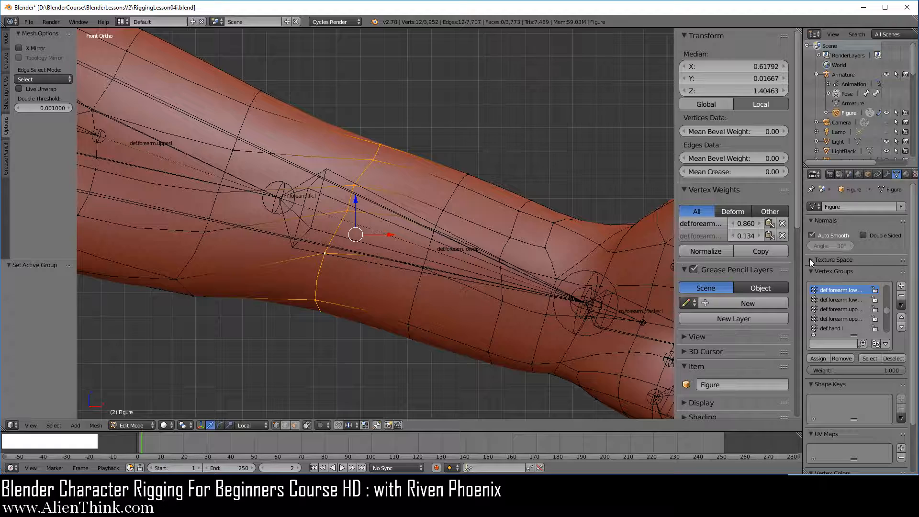
left_click_drag(803, 259, 795, 261)
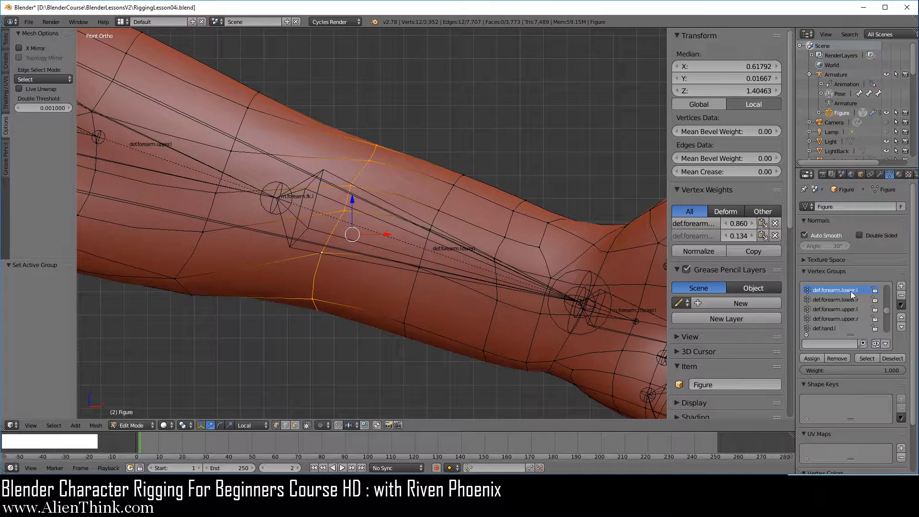
left_click(704, 235)
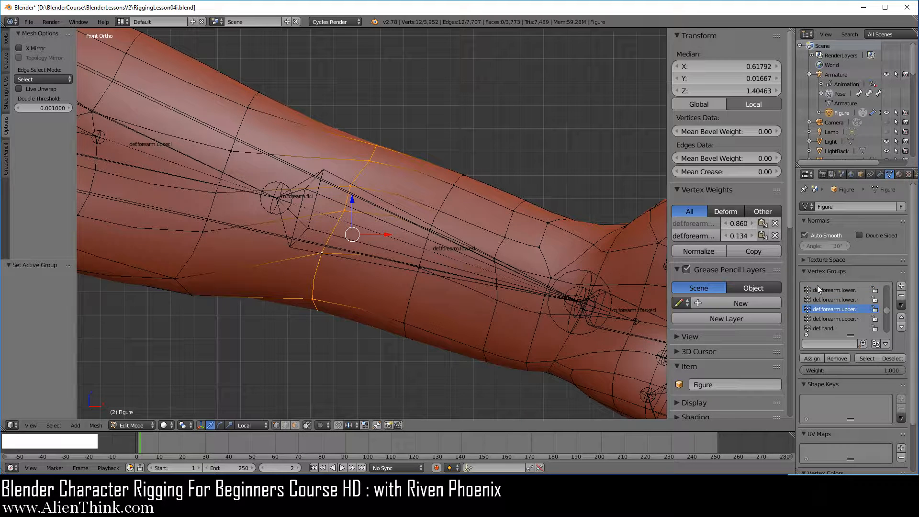
left_click(705, 223)
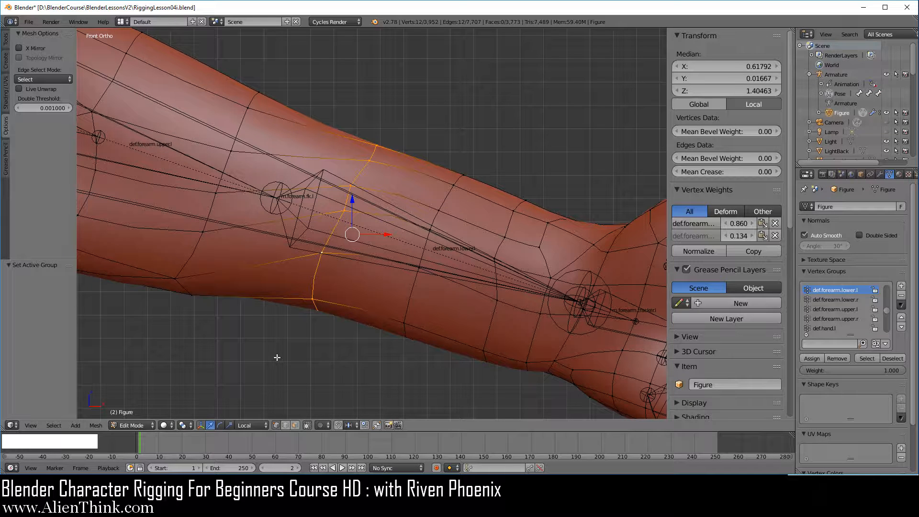
- Show vertex weights on the mesh and examine def.forearm.lower.l's influence around the selected mid-forearm loop
scroll(727, 325, "down", 12)
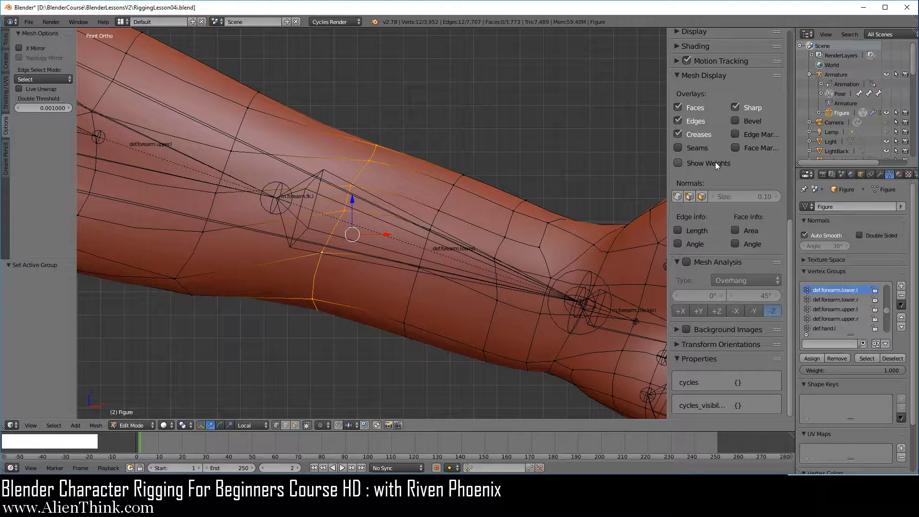
left_click(715, 162)
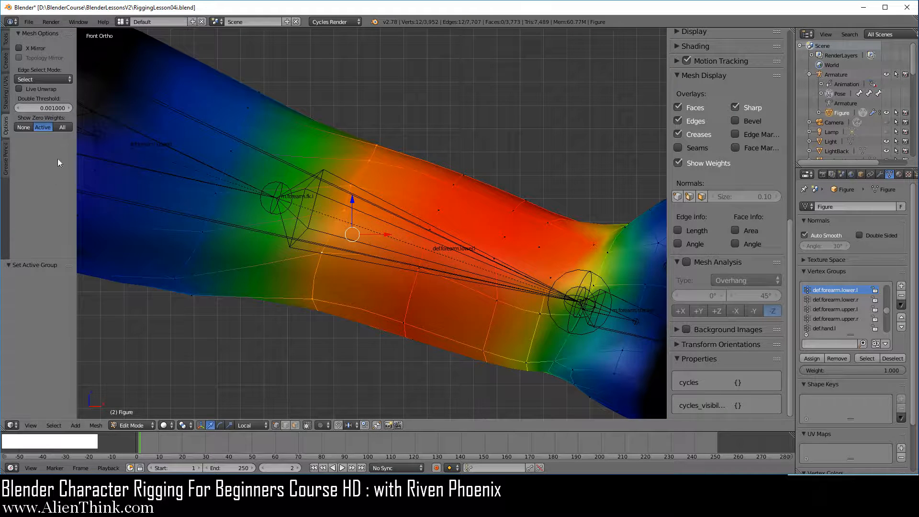
left_click(44, 126)
scroll(722, 270, "up", 12)
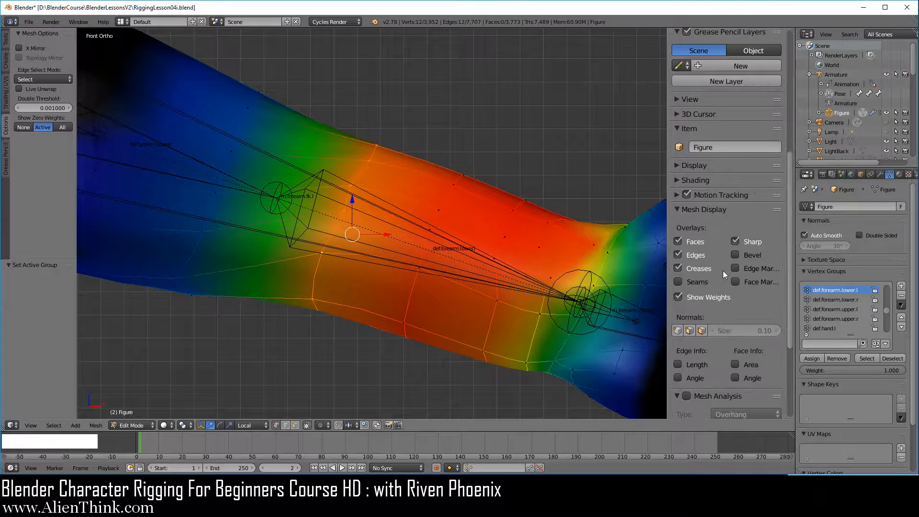
left_click(709, 119)
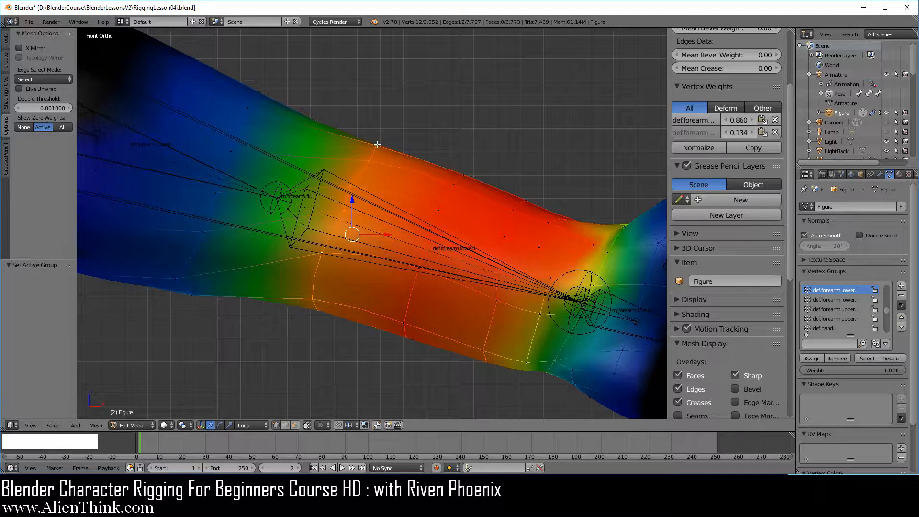
middle_click_drag(387, 136, 394, 160)
key("1")
- Examine def.forearm.upper.l's influence around the selected loop, and make def.forearm.lower.l the active group again
left_click(712, 130)
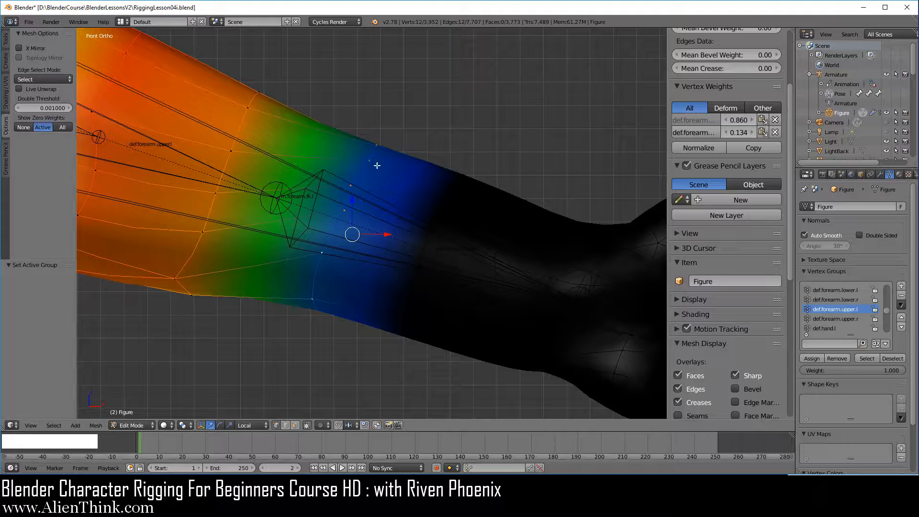
middle_click_drag(396, 131, 345, 294)
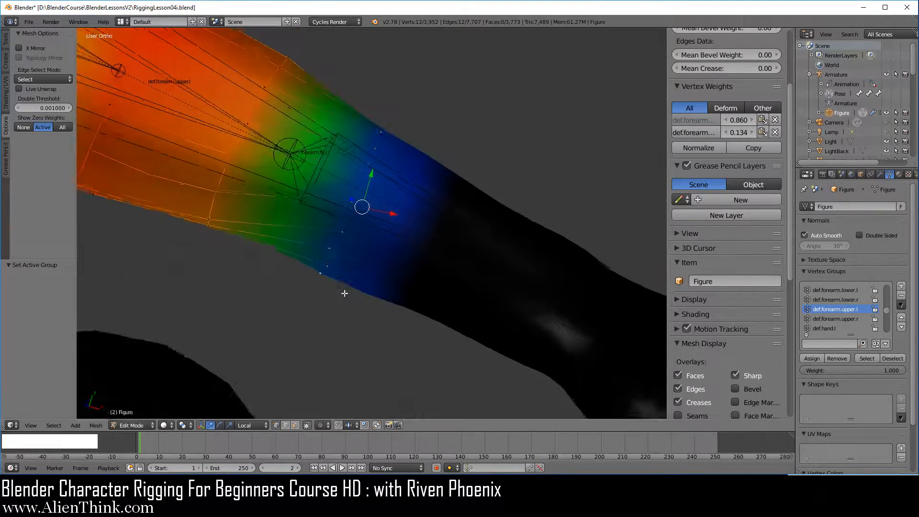
key("KP_1")
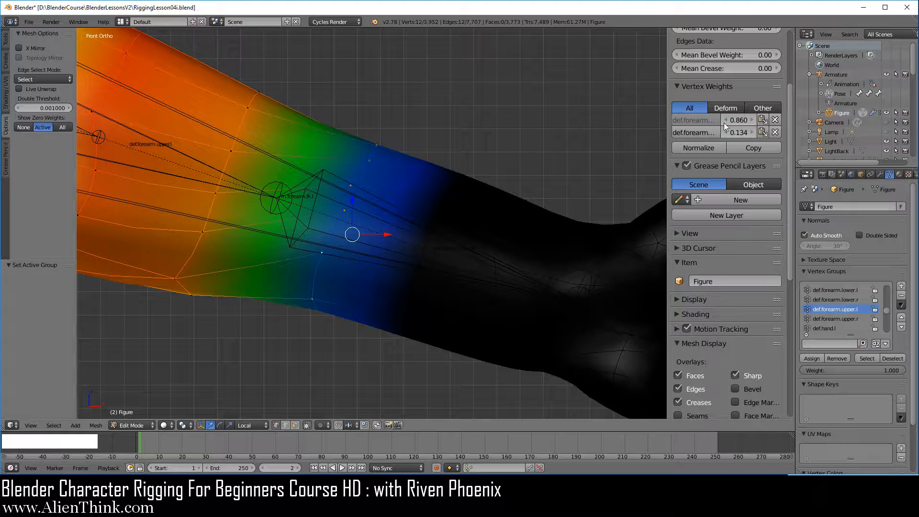
left_click(701, 120)
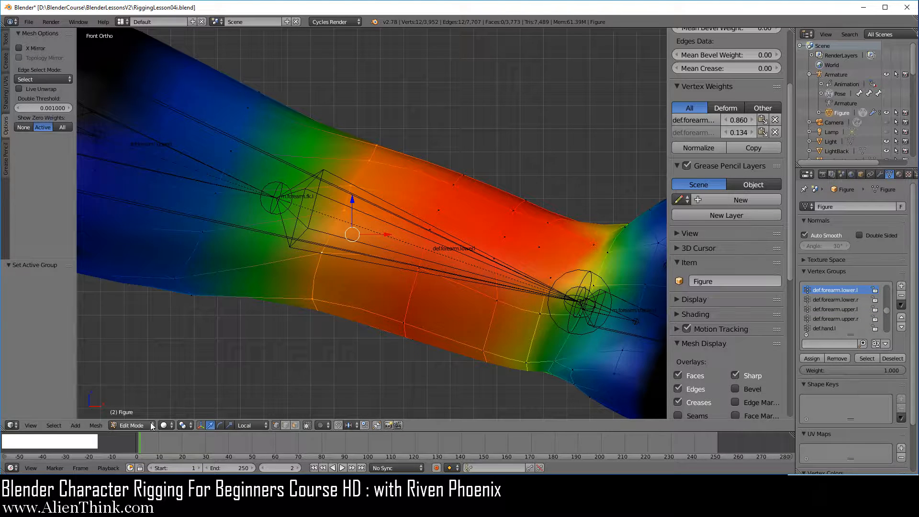
- Hide the weight overlay and run the Levels weight tool on the active group, def.forearm.lower.l
scroll(754, 286, "down", 6)
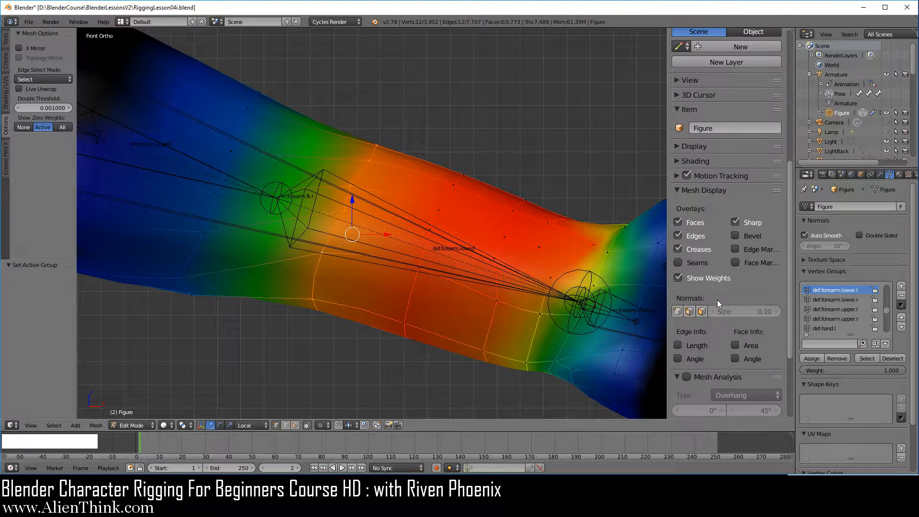
left_click(703, 278)
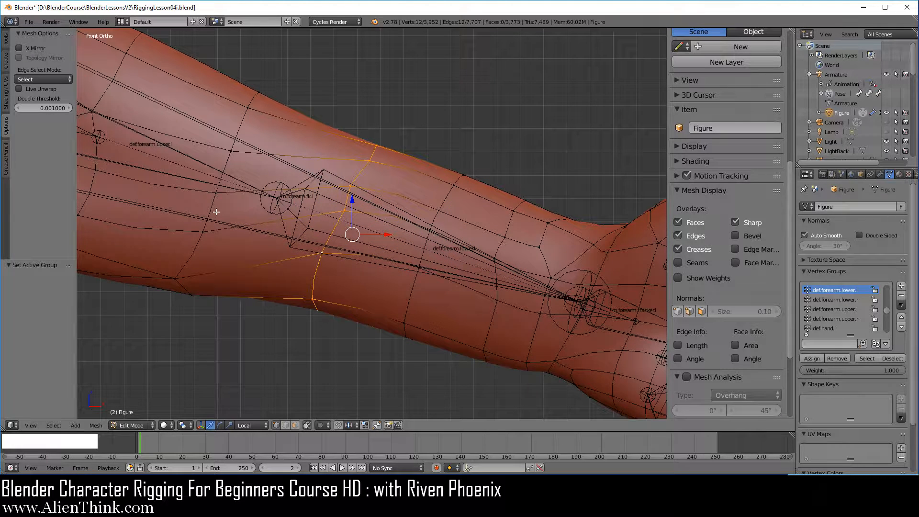
left_click(6, 42)
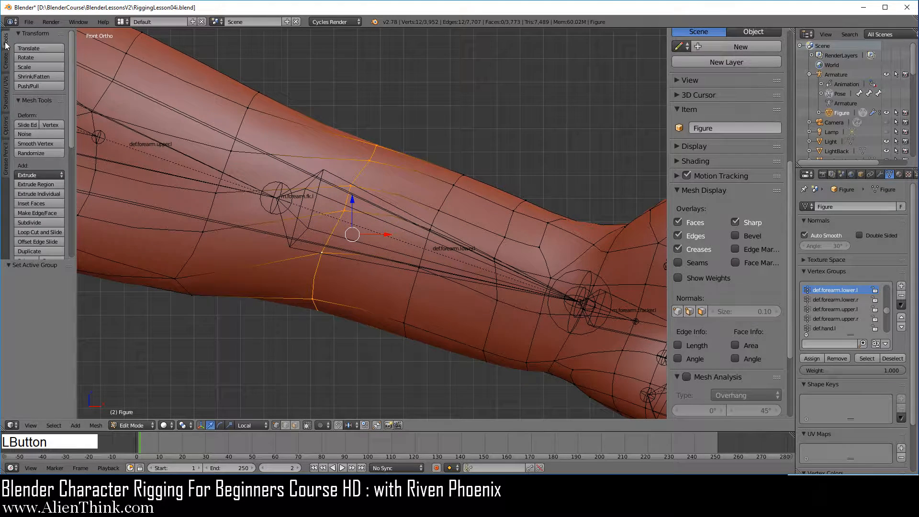
scroll(38, 185, "down", 5)
scroll(38, 187, "down", 4)
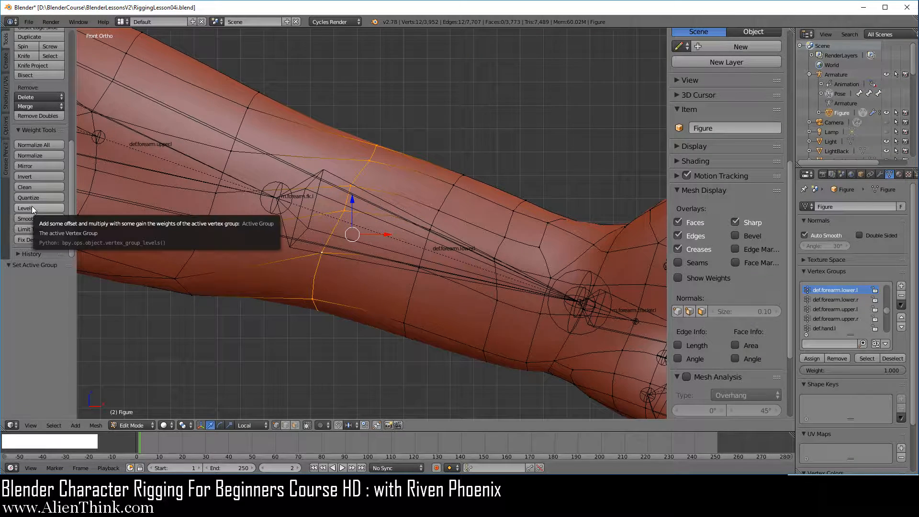
left_click(32, 209)
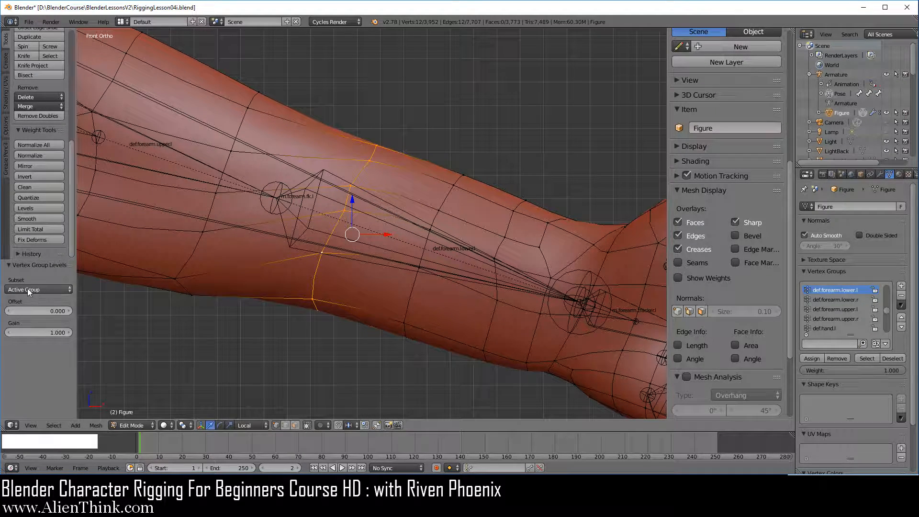
- Try a Levels offset of 0.364 on the selected loop's def.forearm.lower.l weights
scroll(363, 275, "up", 2)
scroll(697, 260, "up", 6)
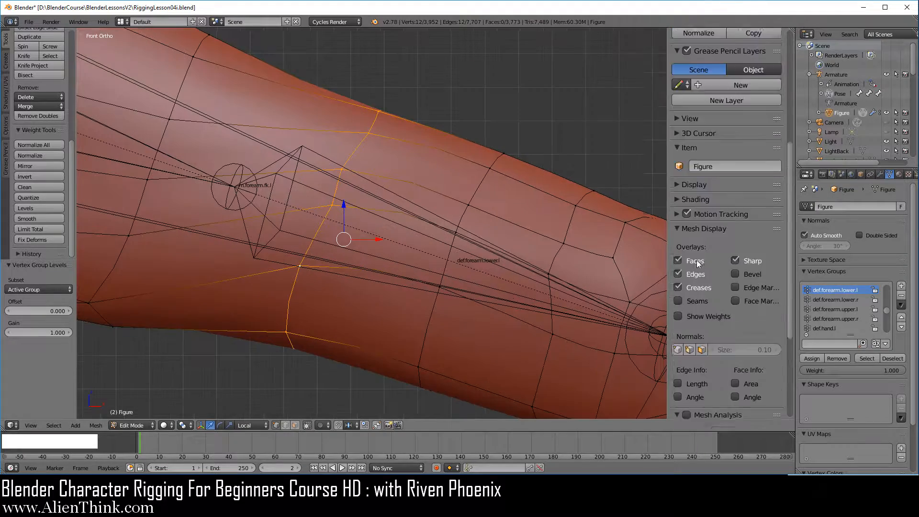
scroll(321, 218, "down", 4)
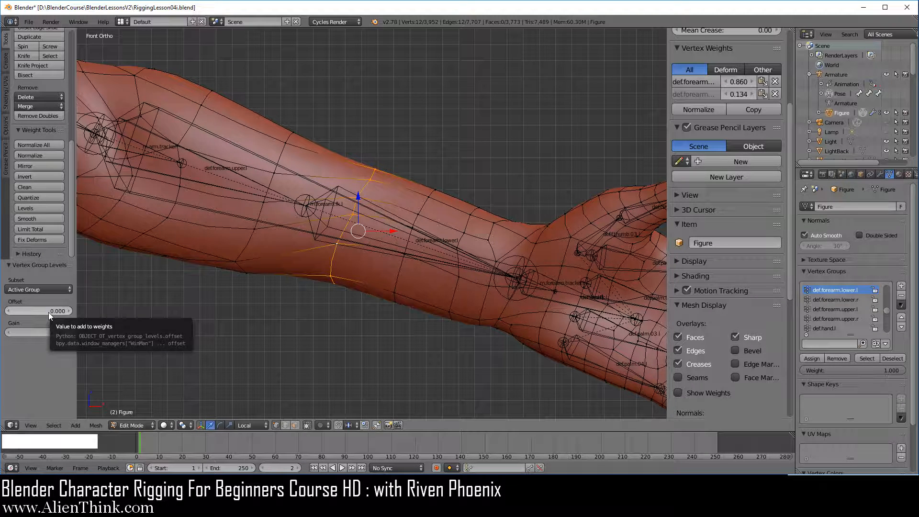
scroll(332, 262, "up", 3)
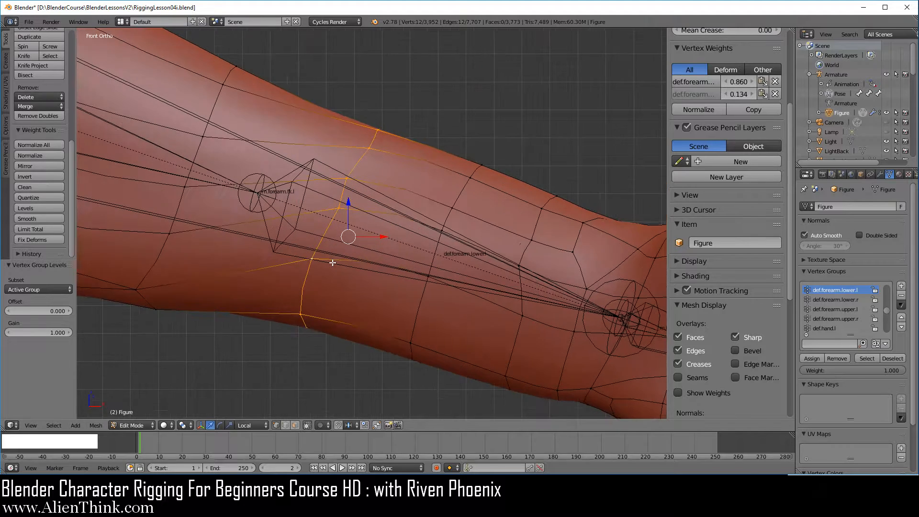
key("shift")
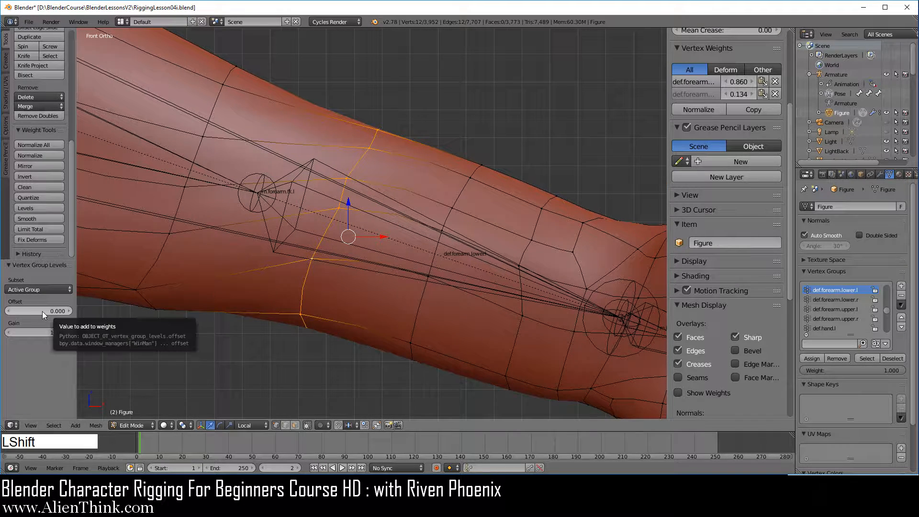
left_click(42, 314, "shift")
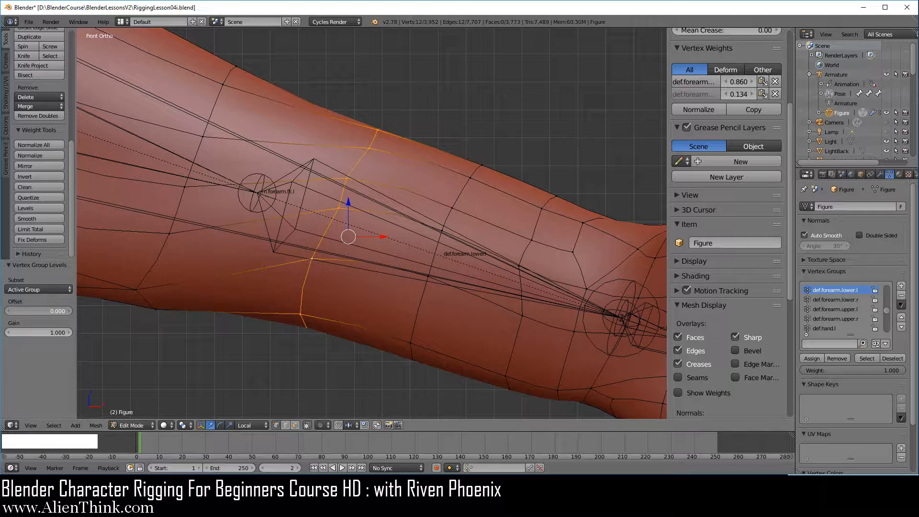
left_click_drag(42, 314, 72, 314, "shift")
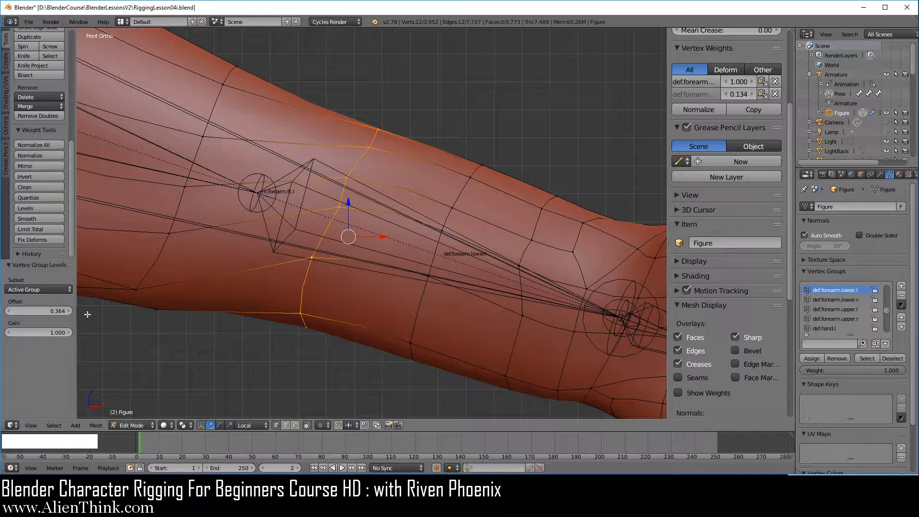
- Set the Levels offset to -0.744 to reduce def.forearm.lower.l's influence on the selected loop
left_click(57, 311, "shift")
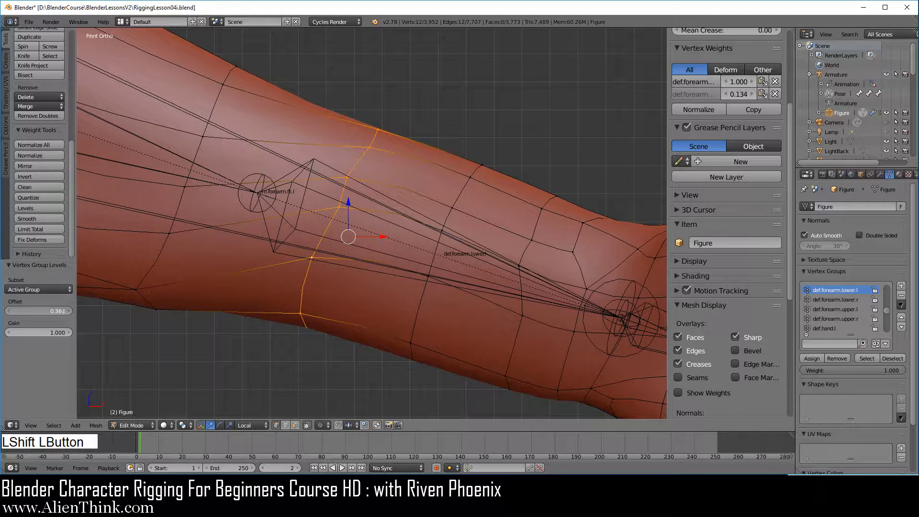
left_click_drag(57, 311, 20, 311)
scroll(428, 371, "down", 2)
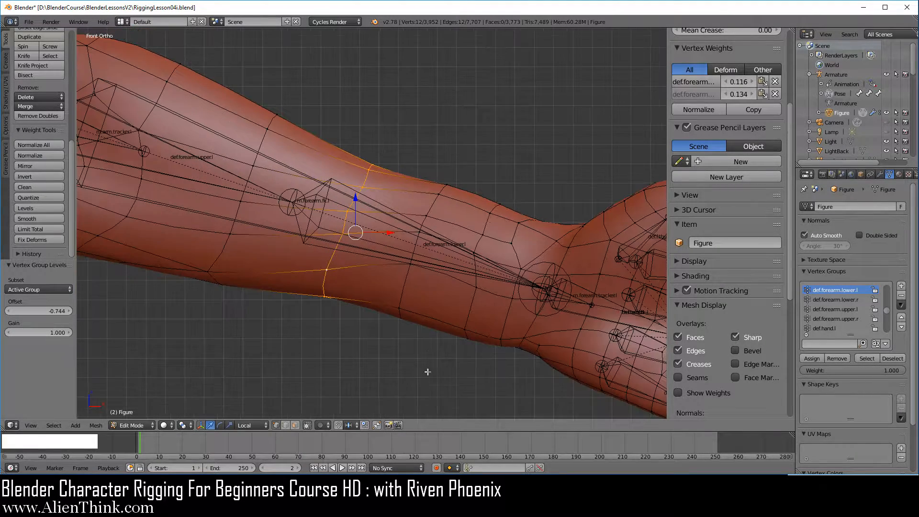
- Select the next edge loop toward the wrist and examine its def.forearm.lower.l weights with the weight overlay shown
key("alt")
right_click(405, 287, "alt")
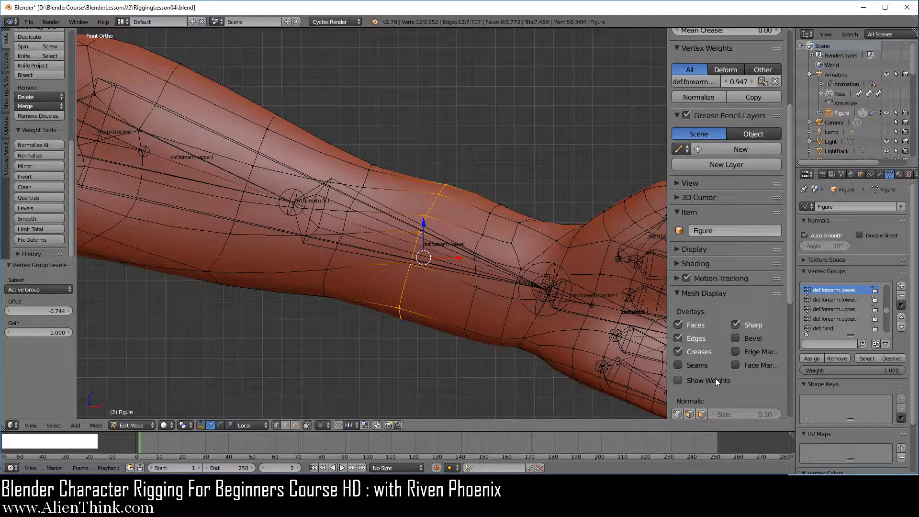
left_click(715, 378)
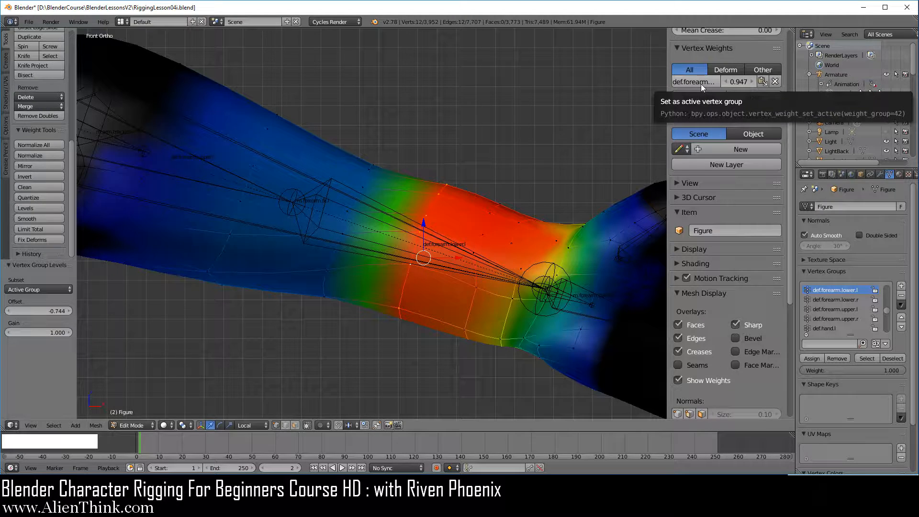
scroll(700, 84, "up", 2)
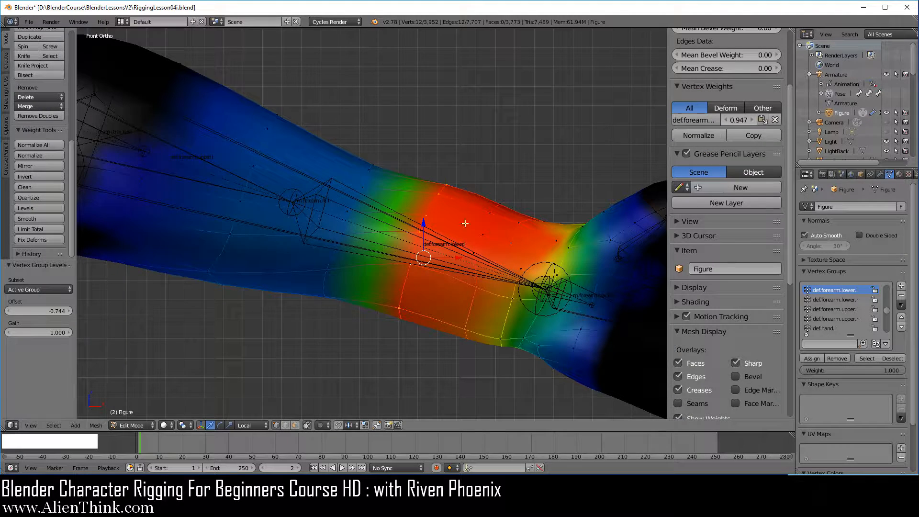
right_click(410, 268, "shift")
left_click(698, 120)
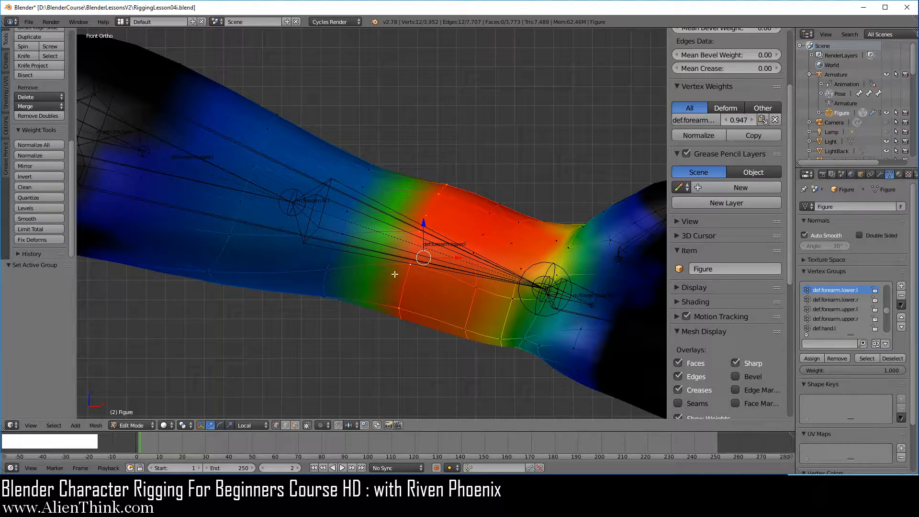
middle_click_drag(439, 171, 521, 254)
key("1")
- Make def.forearm.upper.l the active vertex group and inspect its weights around the selected loop
left_click(850, 309)
middle_click_drag(408, 127, 468, 258)
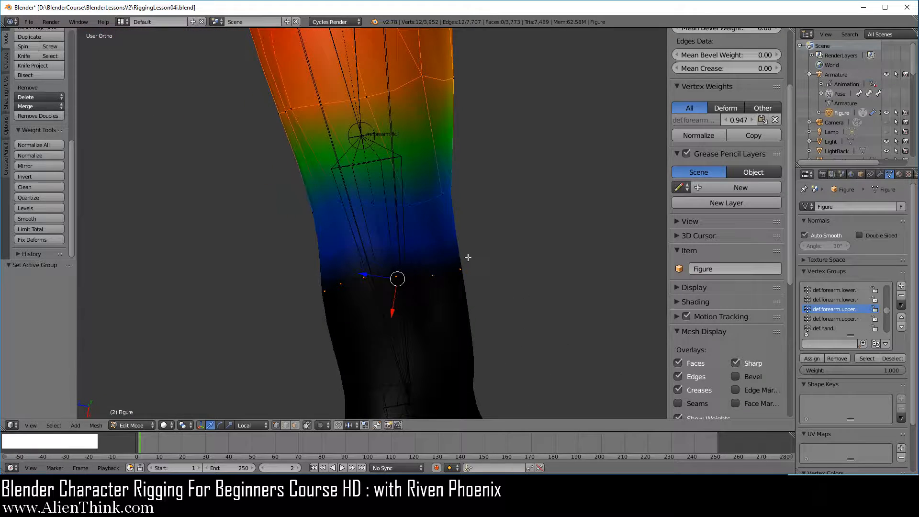
key("KP_1")
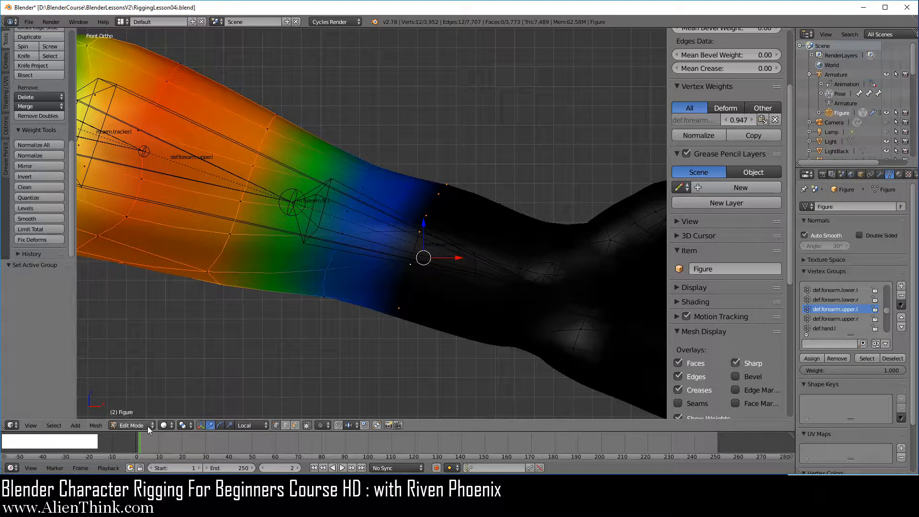
- Hide the weight overlay and assign the selected loop to def.forearm.upper.l with a weight of 0.582
scroll(719, 321, "down", 5)
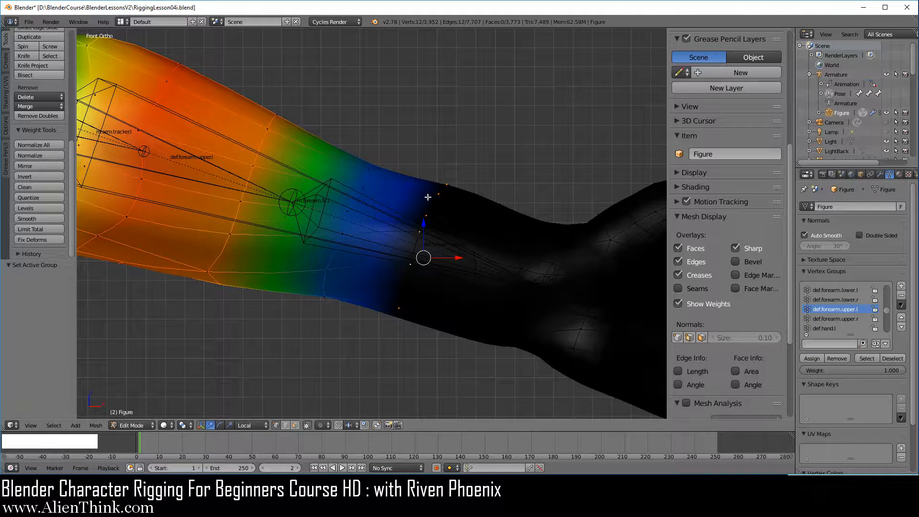
left_click(678, 303)
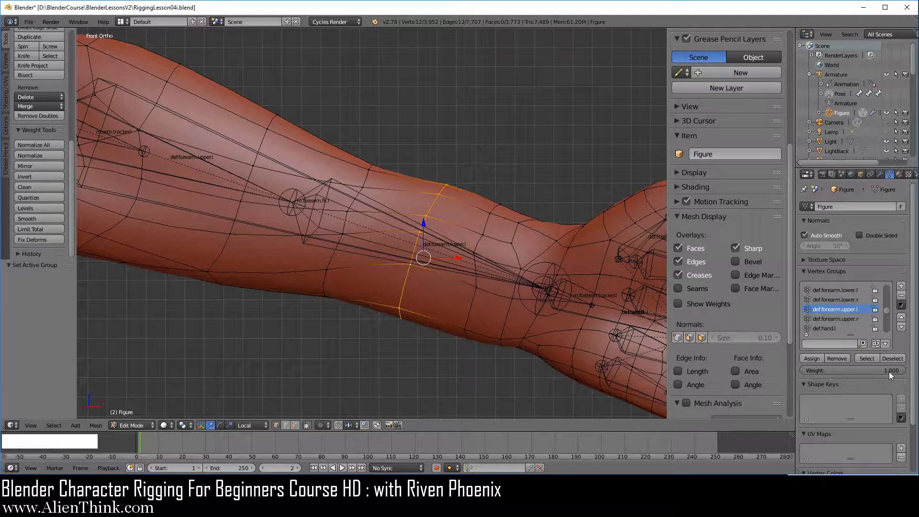
left_click_drag(889, 371, 848, 371)
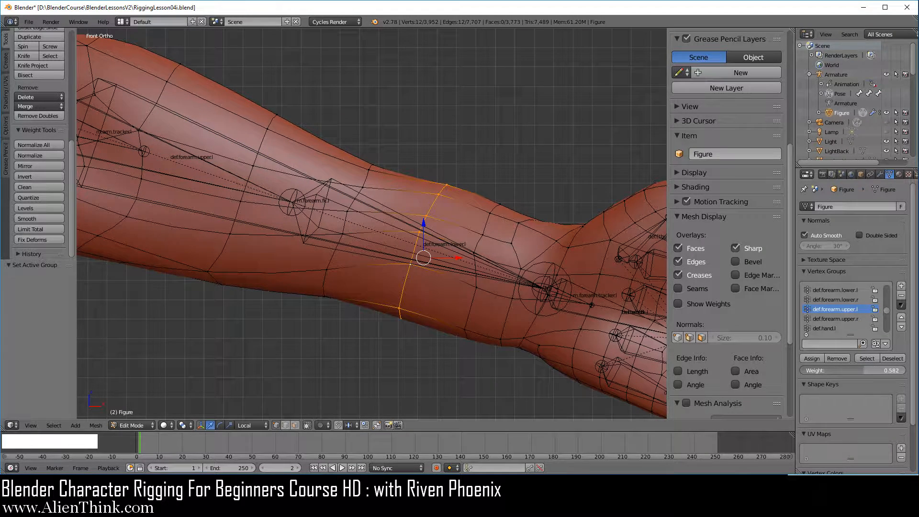
left_click(818, 358)
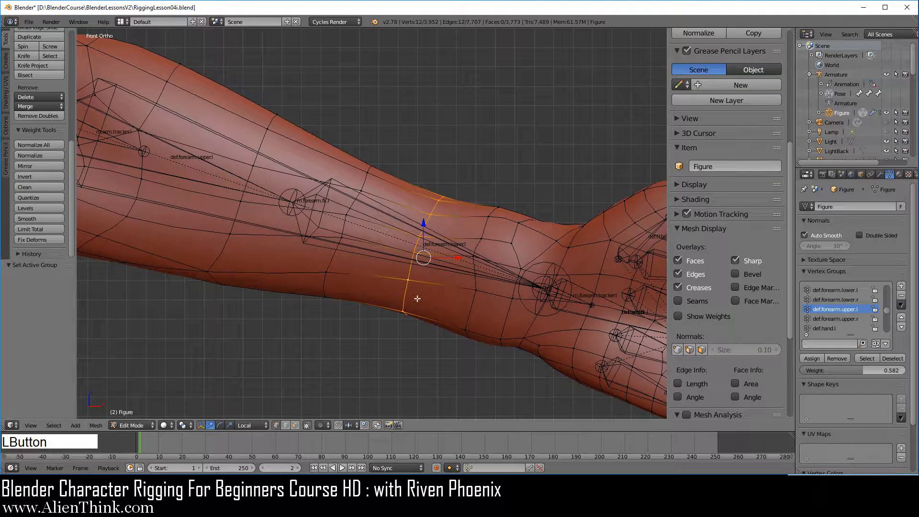
- Normalize the selected loop's vertex weights and reduce its def.forearm.upper.l influence with a Levels offset of -0.235
scroll(737, 166, "up", 6)
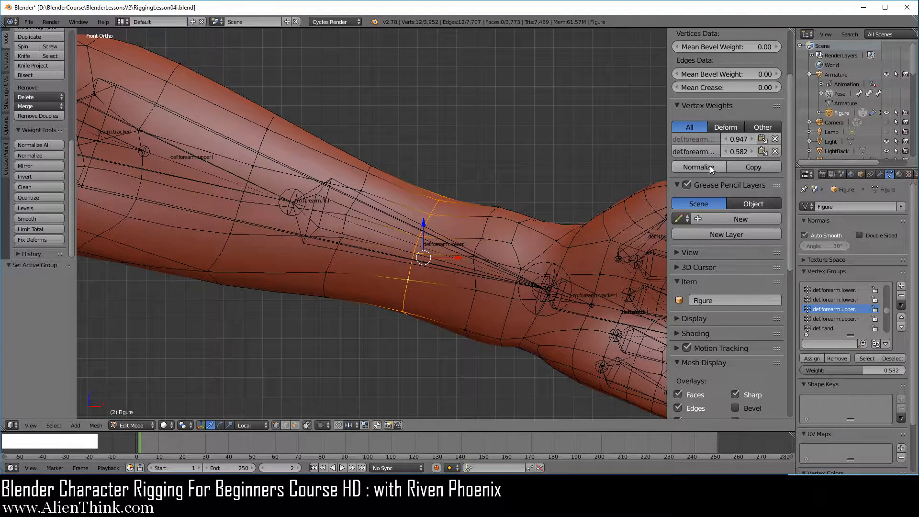
left_click(711, 165)
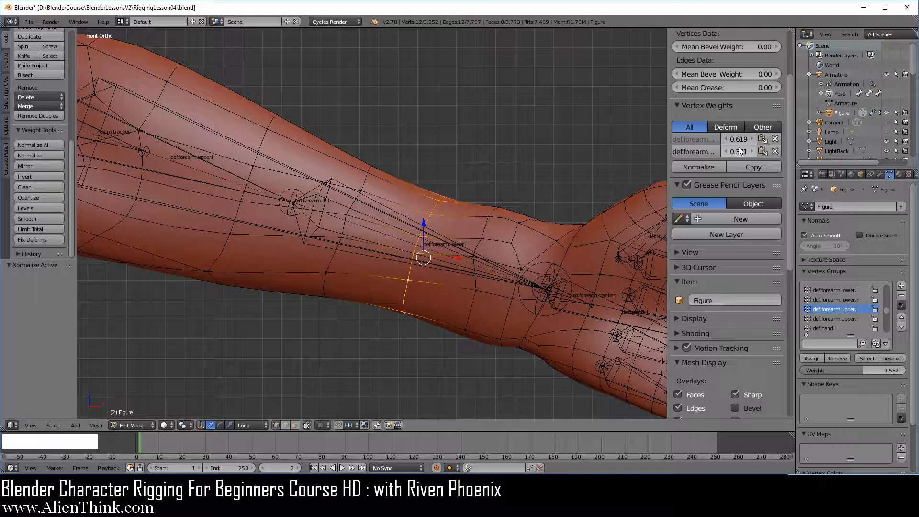
scroll(455, 249, "up", 3)
middle_click_drag(476, 243, 451, 246, "shift")
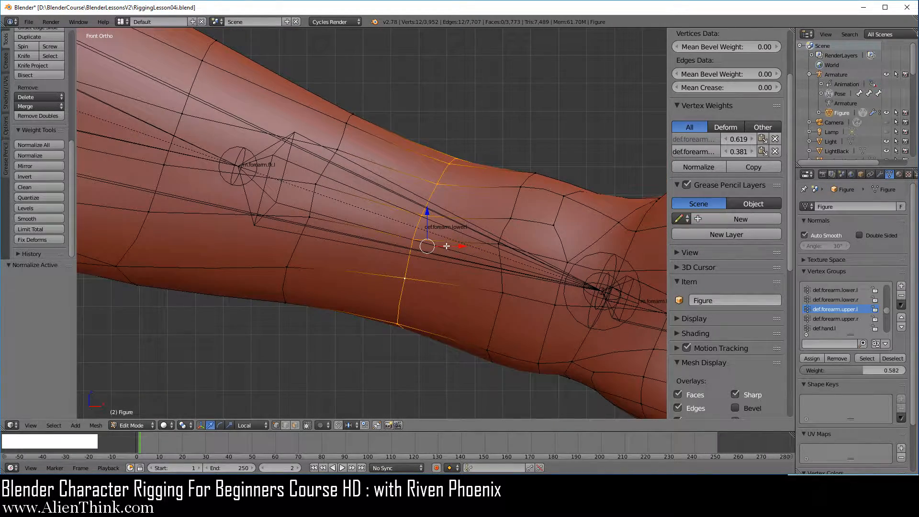
left_click(39, 207)
left_click(51, 309)
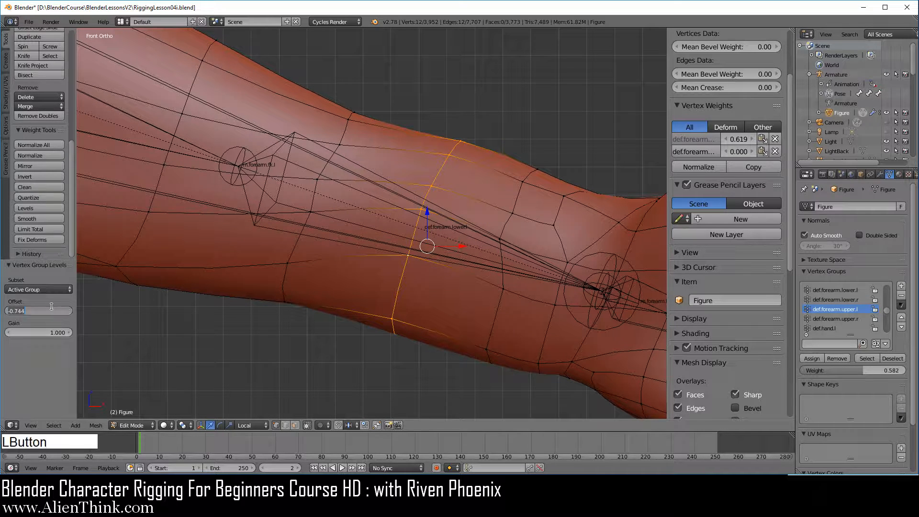
type("0")
key("Return")
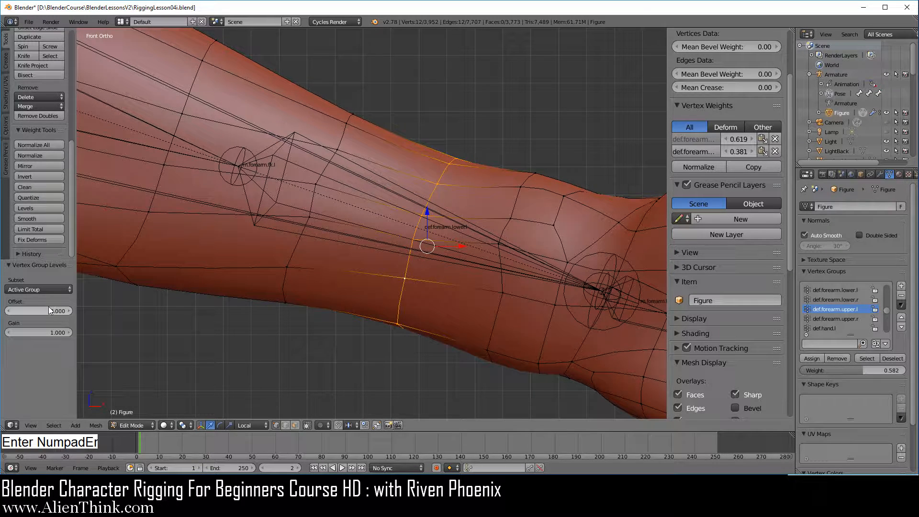
mouse_move(46, 311)
left_mouse_down("shift")
mouse_move(62, 311)
mouse_move(32, 311)
left_mouse_up("shift")
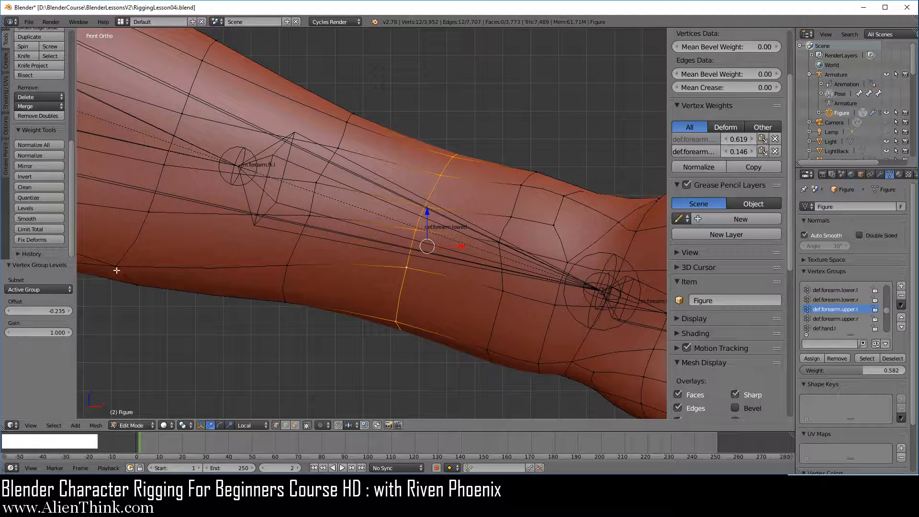
- Make def.forearm.lower.l the active group and apply Levels to the selected loop with an offset of -0.379
left_click(705, 138)
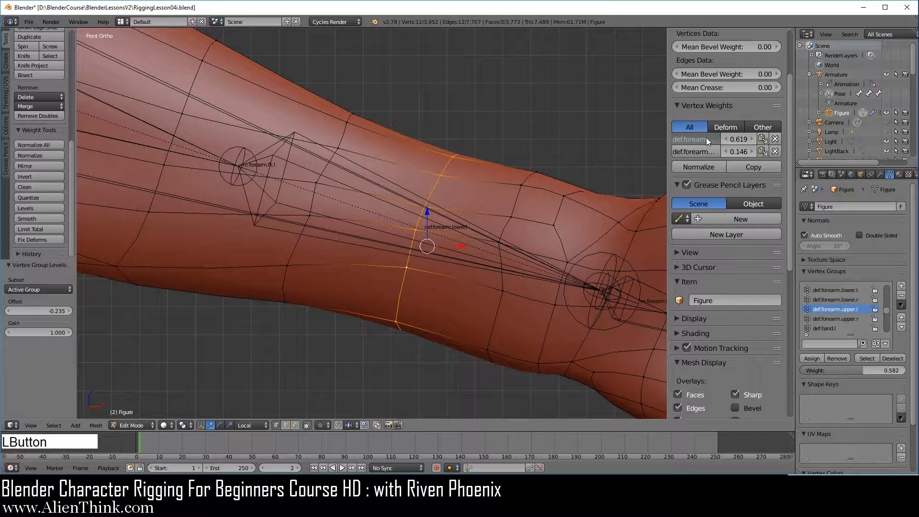
left_click(32, 209)
left_click(46, 313)
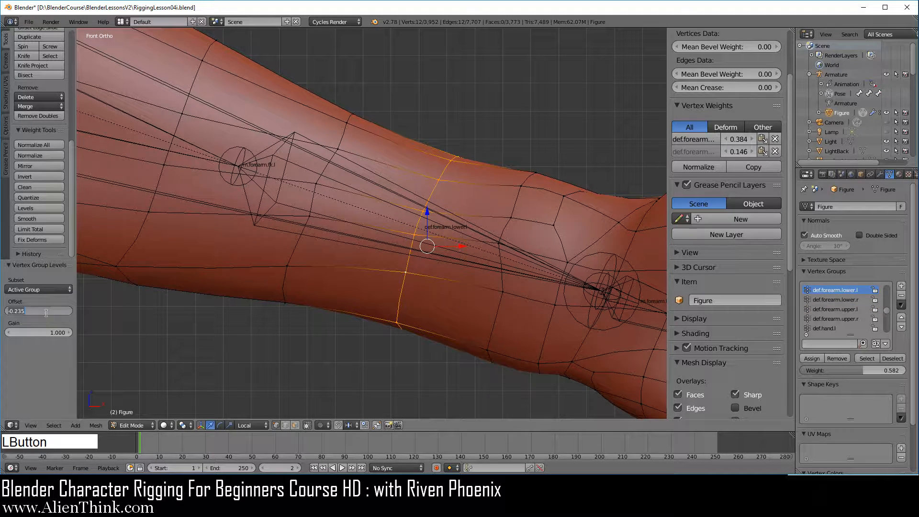
type("0")
key("Return")
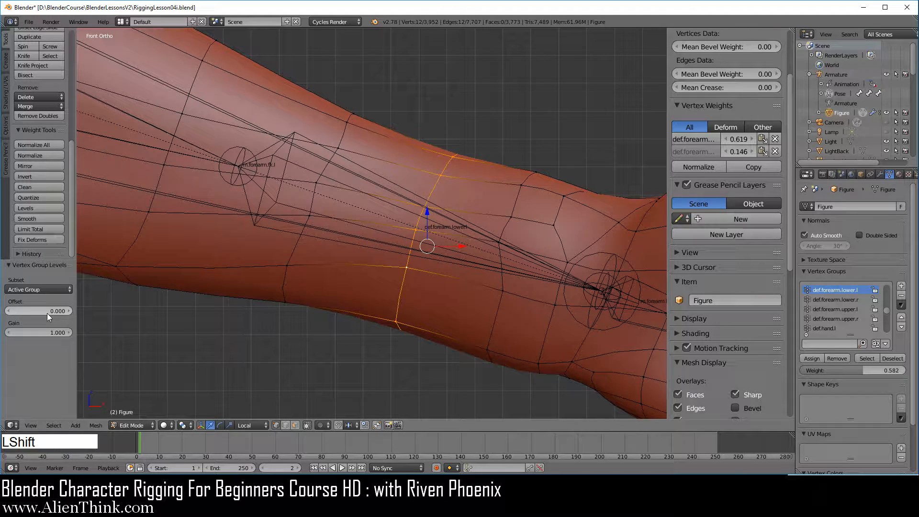
mouse_move(47, 313)
left_mouse_down("shift")
mouse_move(56, 313)
mouse_move(32, 313)
left_mouse_up("shift")
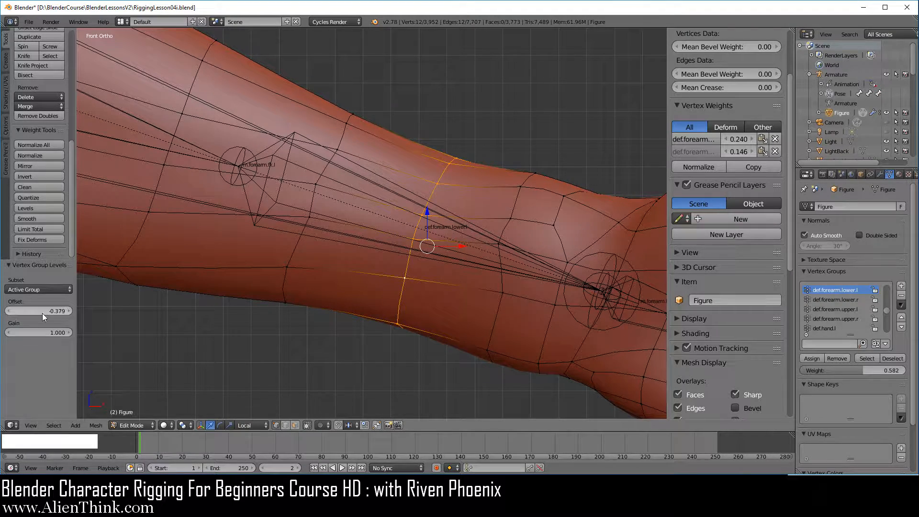
- Leave mesh editing and examine the smoothness of the twisted forearm near the wrist from several angles
scroll(526, 268, "down", 4)
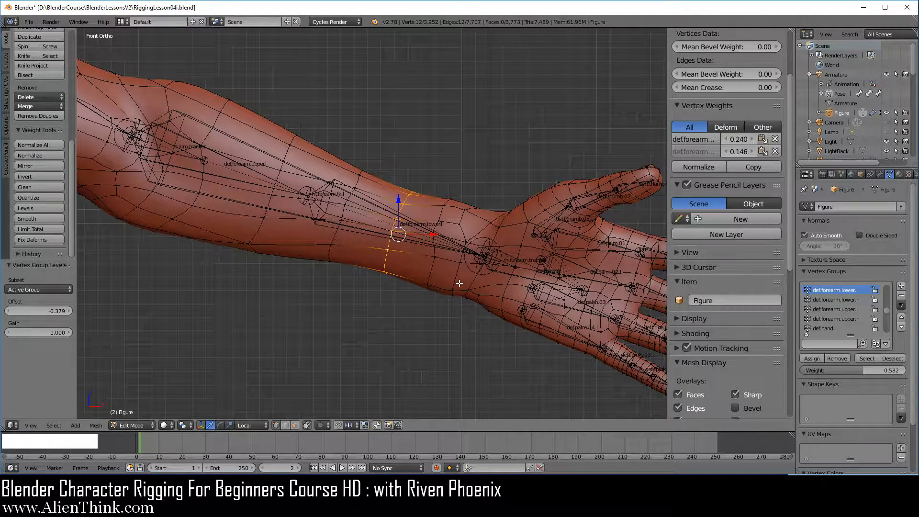
key("Tab")
middle_click_drag(409, 192, 406, 264)
key("KP_1")
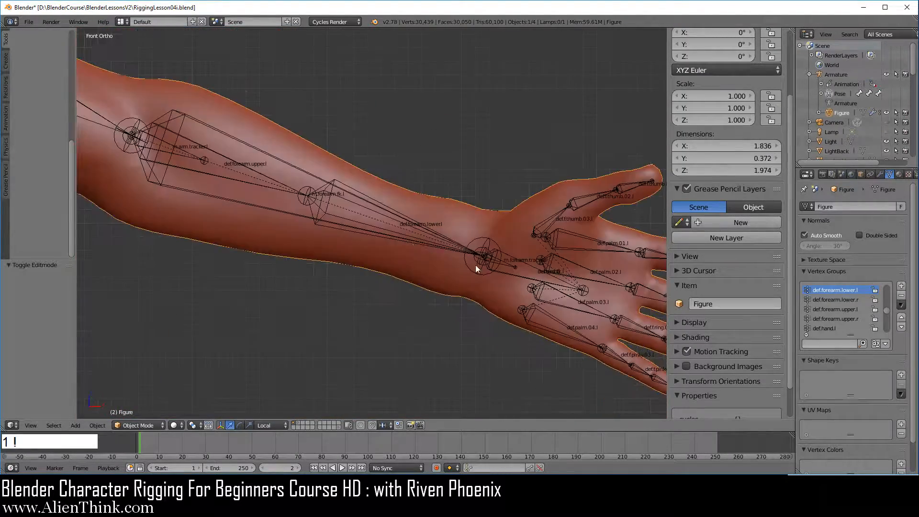
scroll(495, 271, "up", 3)
middle_click_drag(467, 219, 367, 298, "shift")
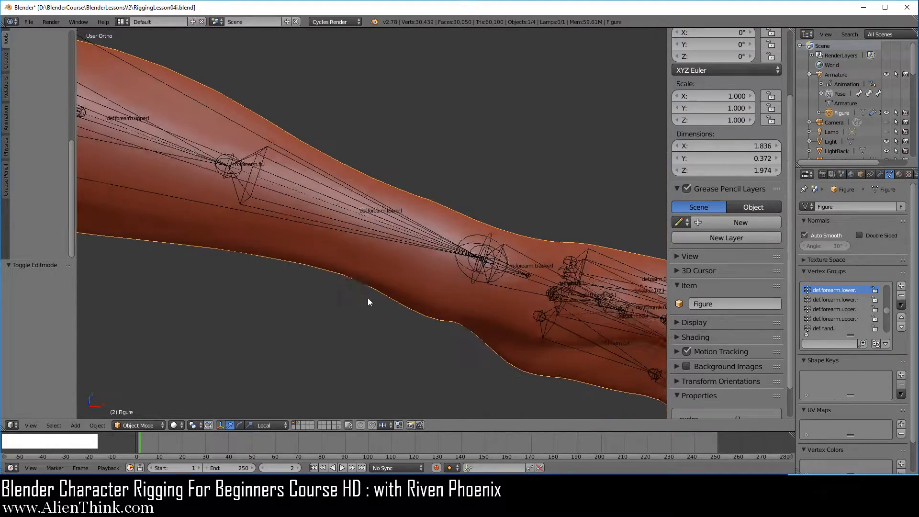
- Set the adjusted loop's upper vertex to 0.683 for def.forearm.lower.l and 0.227 for def.forearm.upper.l, and normalize its weights
key("Tab")
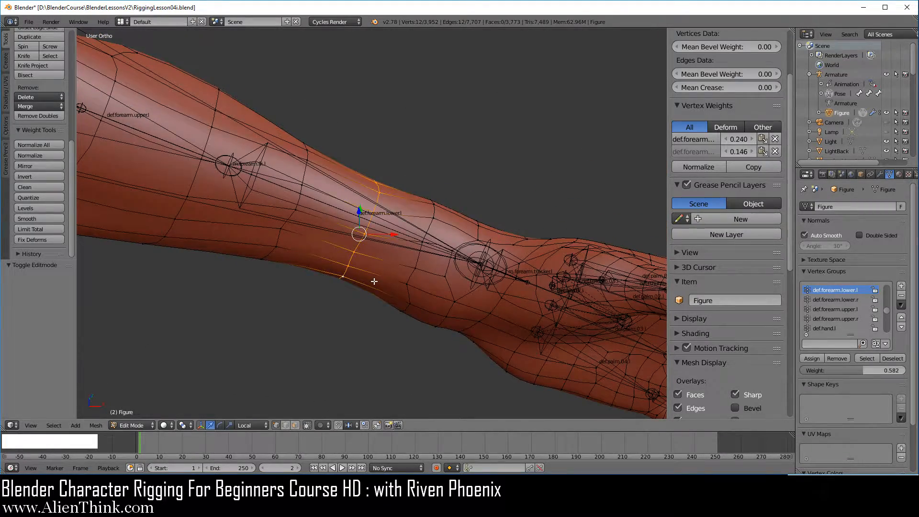
key("KP_1")
scroll(397, 275, "up", 2)
middle_click_drag(392, 249, 449, 263, "shift")
right_click(429, 197)
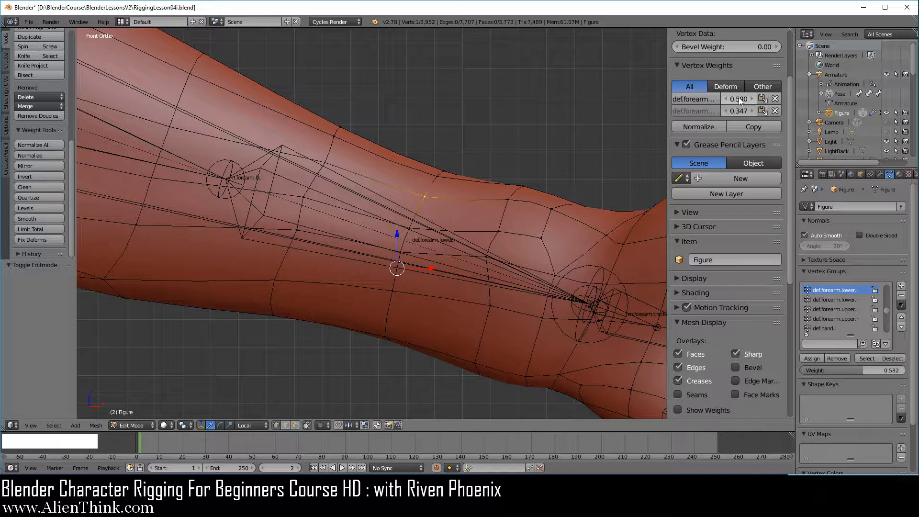
mouse_move(740, 99)
left_mouse_down()
mouse_move(726, 100)
mouse_move(739, 112)
mouse_move(759, 99)
mouse_move(751, 111)
mouse_move(731, 111)
left_mouse_up()
left_click(718, 126)
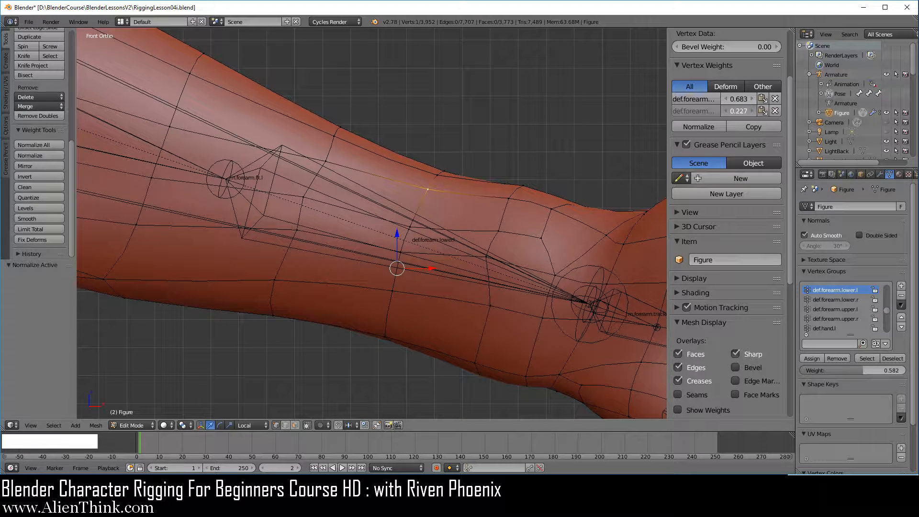
left_click(711, 125)
- Check the vertices along the upper edge of the same loop and normalize the weights of the one on the outline
right_click(445, 171)
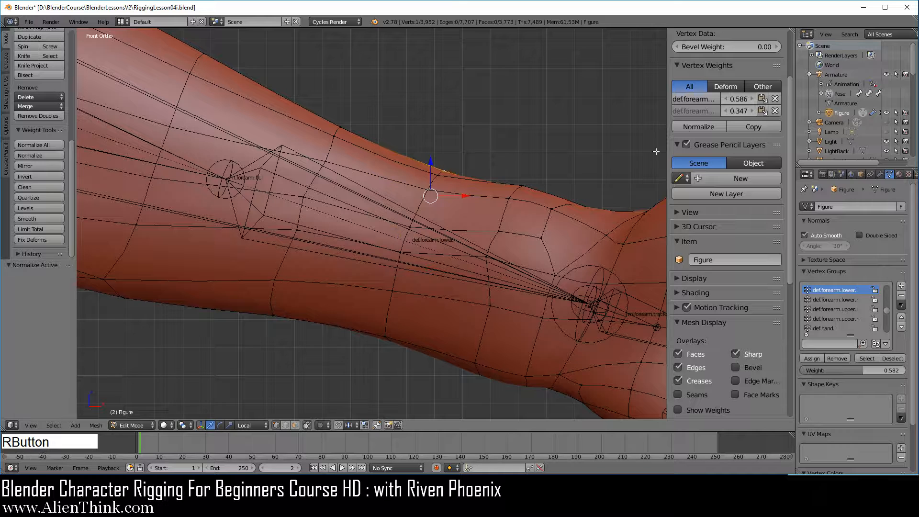
right_click(432, 183)
right_click(436, 176)
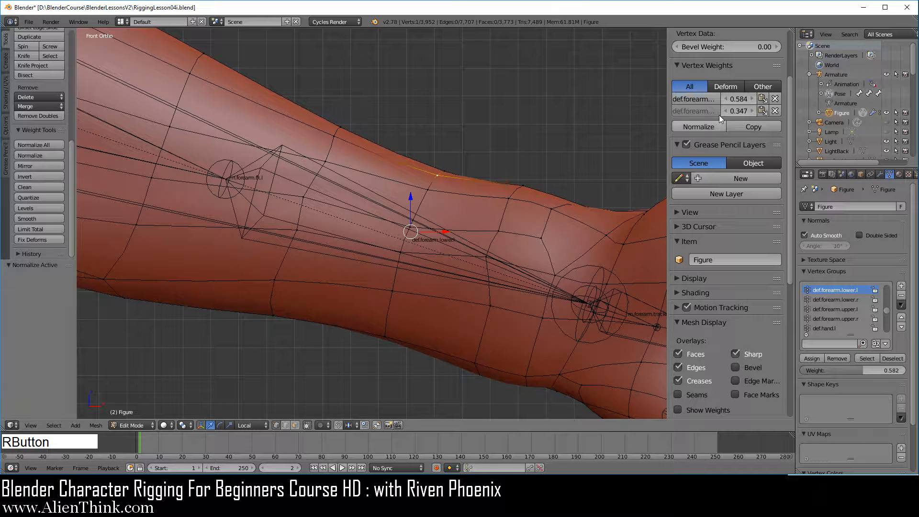
mouse_move(738, 99)
left_mouse_down()
mouse_move(755, 99)
mouse_move(739, 99)
left_mouse_up()
left_click(697, 129)
- Set the loop's lower vertex to 0.150 for def.forearm.lower.l and 0.136 for def.forearm.upper.l, and normalize its weights
right_click(392, 290)
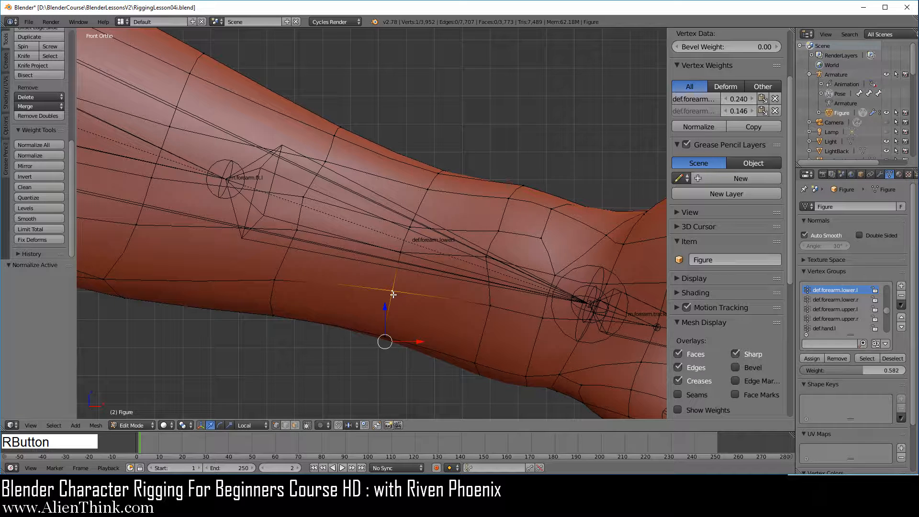
left_click(744, 99)
left_click_drag(745, 99, 732, 113)
left_click(715, 127)
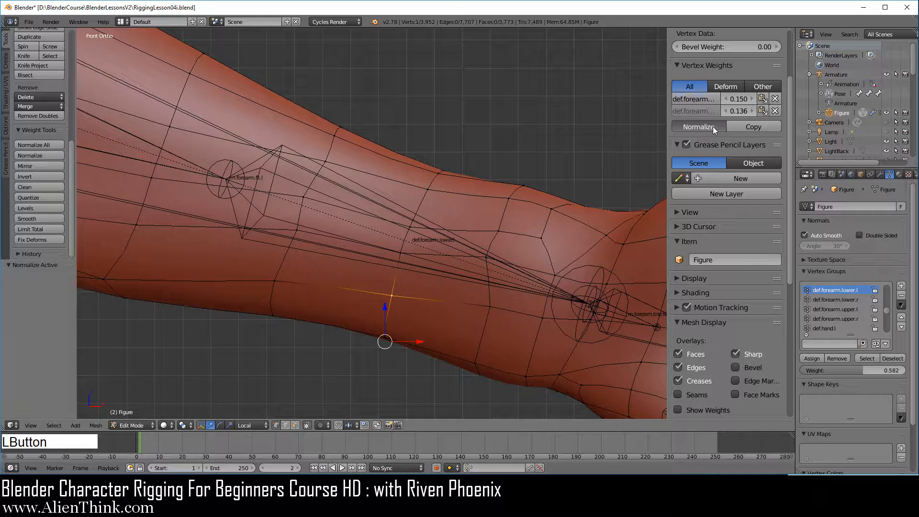
- Normalize the weights of the upper-edge vertex on the adjacent loop toward the elbow
middle_click_drag(357, 263, 455, 267, "shift")
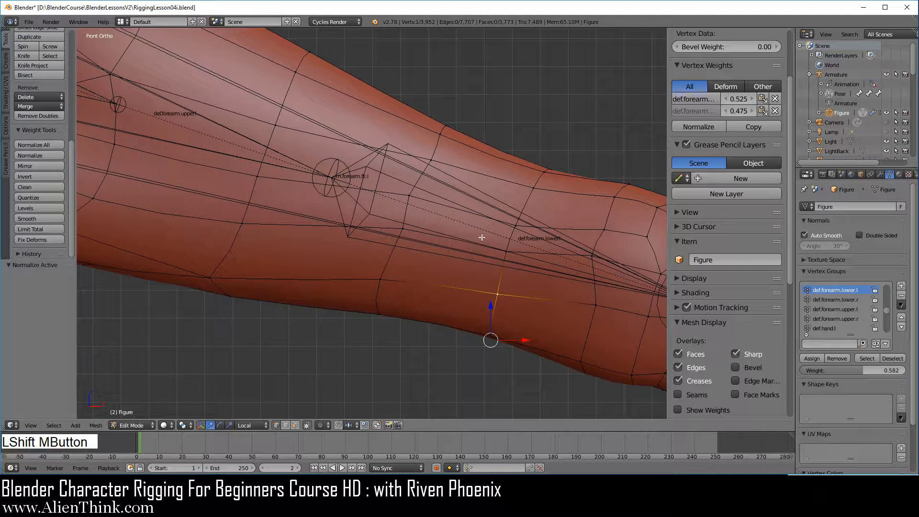
right_click(440, 134)
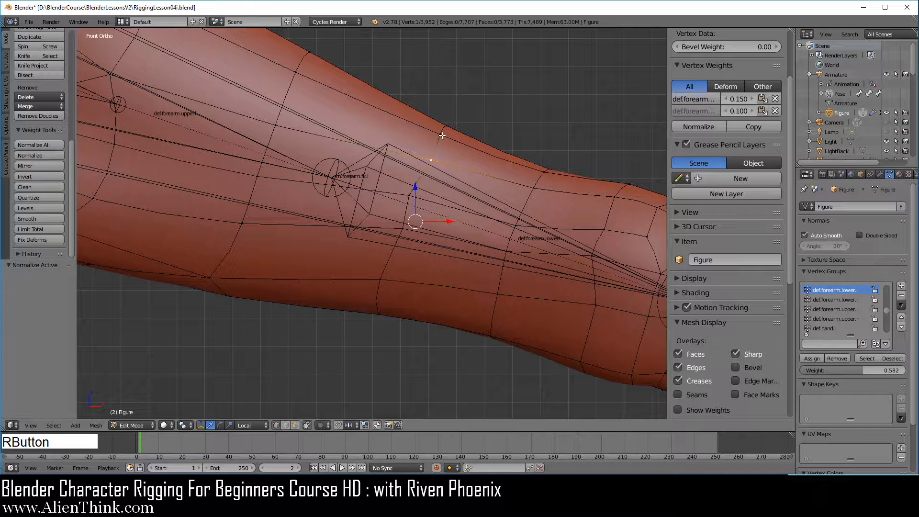
left_click_drag(739, 101, 745, 102)
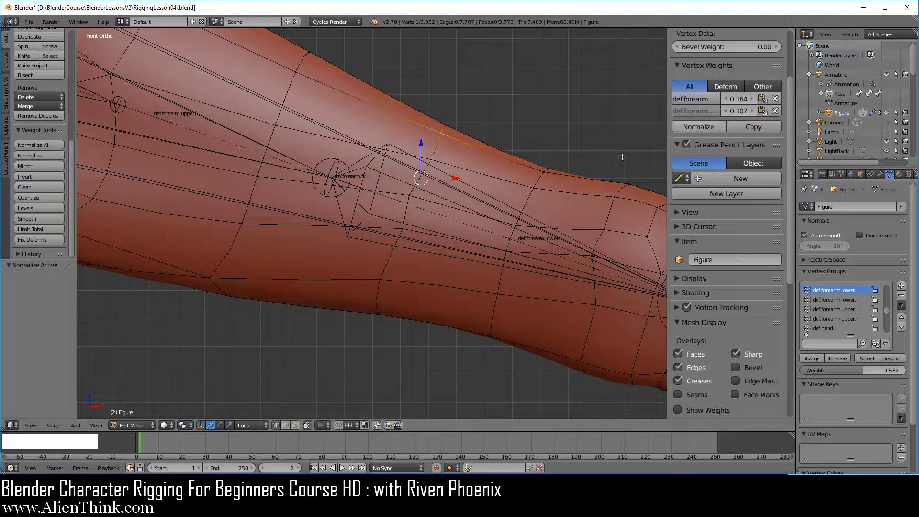
left_click(712, 125)
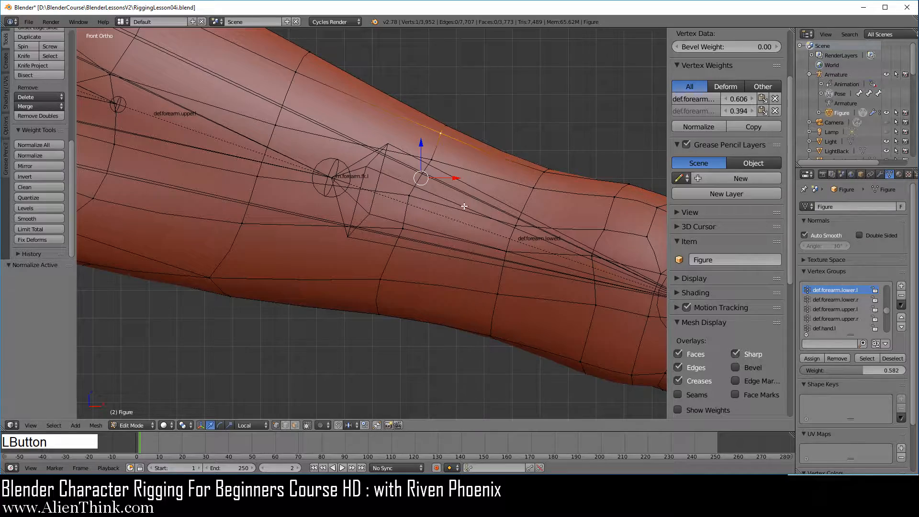
- Check the forearm outside mesh editing, display the armature's FK control bone layer, and clear the rotation of m.hand.fk.l
middle_click_drag(464, 206, 367, 326)
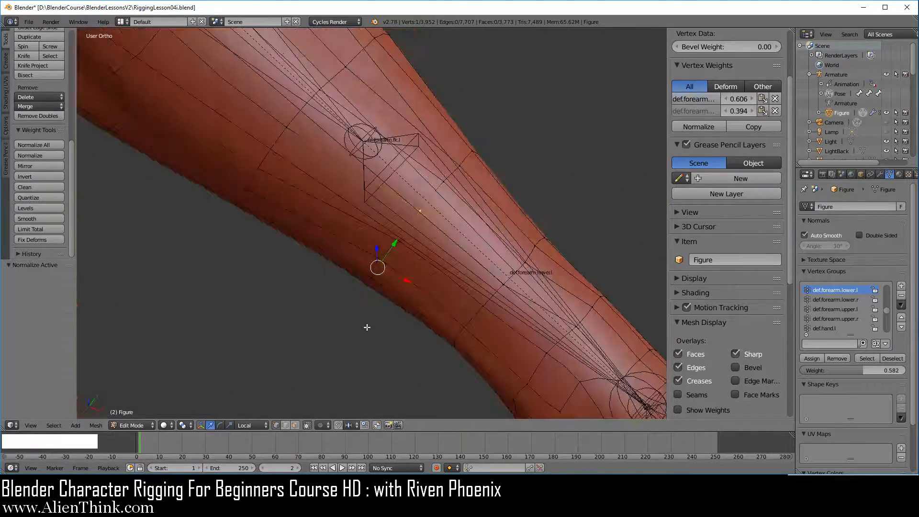
key("Tab")
middle_click_drag(427, 324, 489, 218)
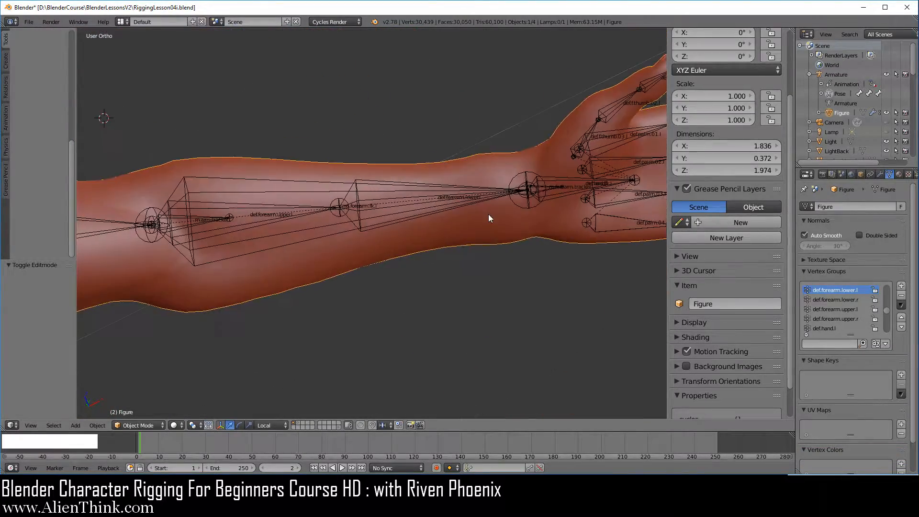
key("KP_1")
right_click(557, 262)
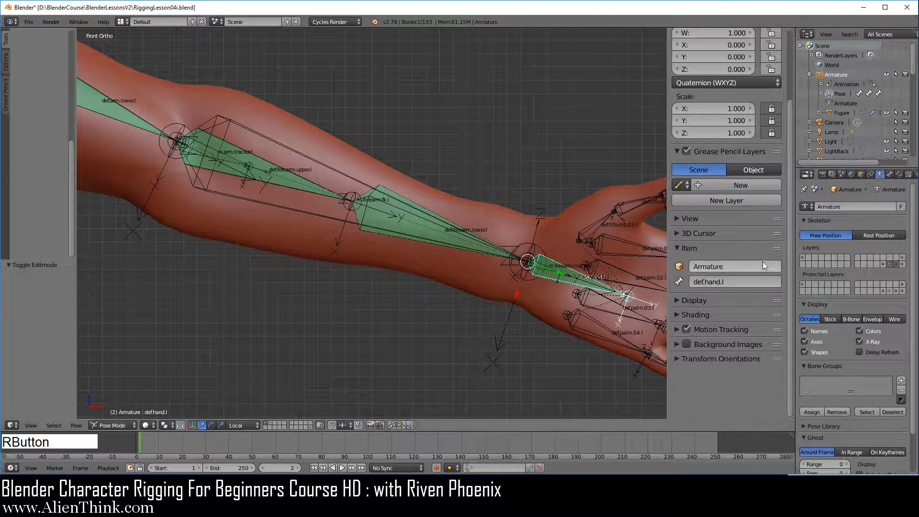
left_click(896, 264)
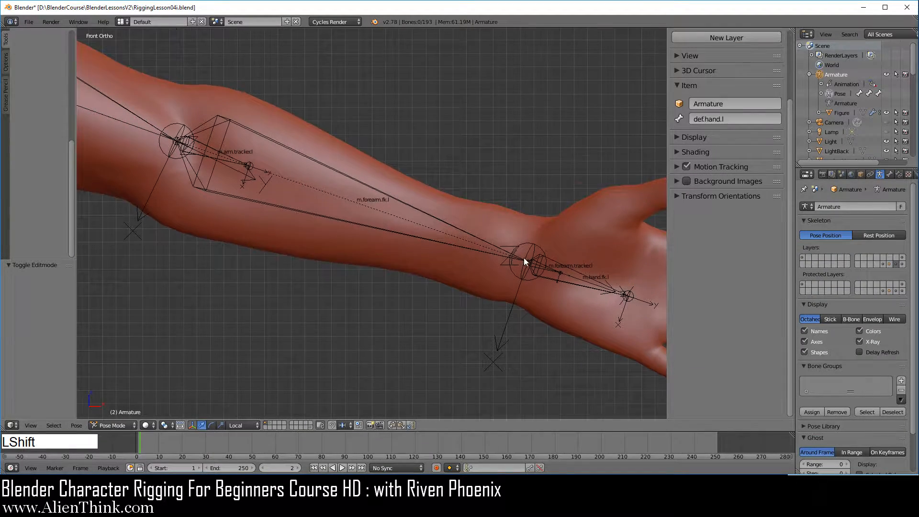
middle_click_drag(523, 257, 508, 251, "shift")
right_click(496, 225)
key("alt+r")
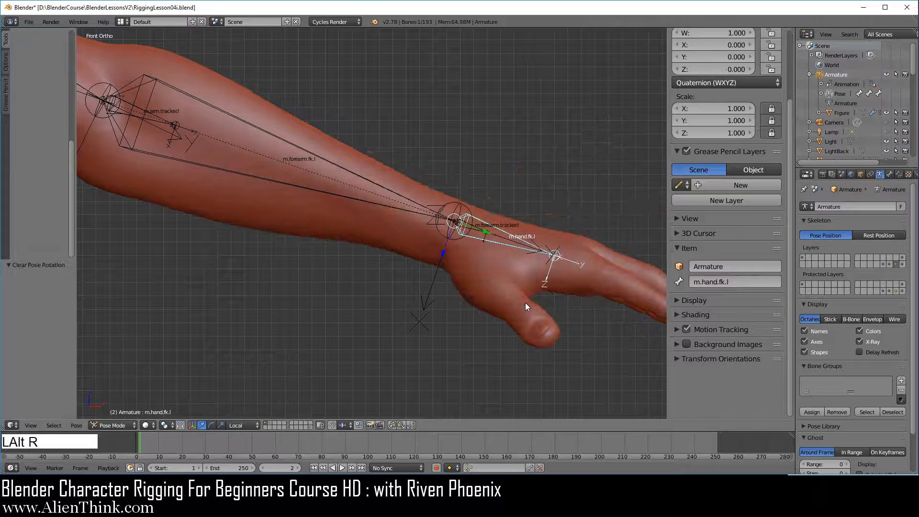
- Rotate m.hand.fk.l in the front view to bend the wrist downward and examine the resulting crease
scroll(525, 302, "up", 3)
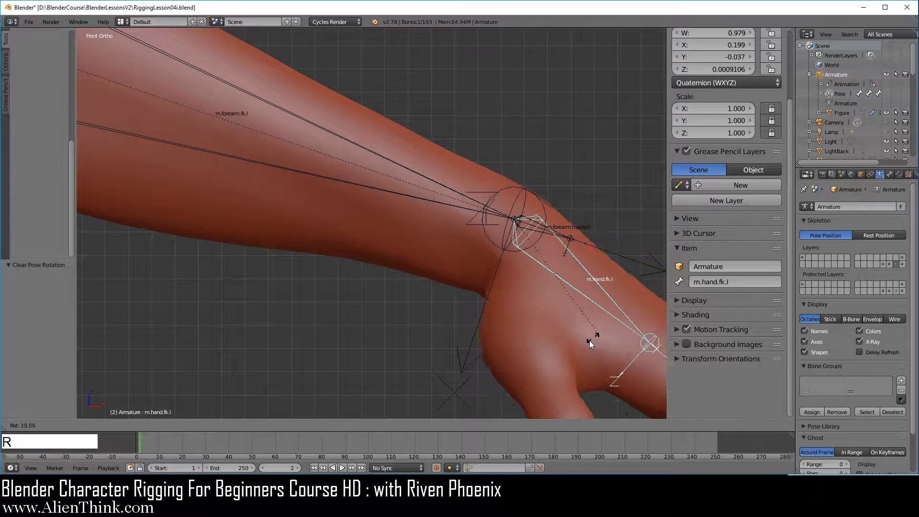
left_click(437, 286)
middle_click_drag(438, 286, 466, 213)
- Edit the Figure mesh and set the def.forearm.lower.l weight of a vertex below the wrist crease to 0.152
right_click(534, 294)
key("Tab")
right_click(465, 216)
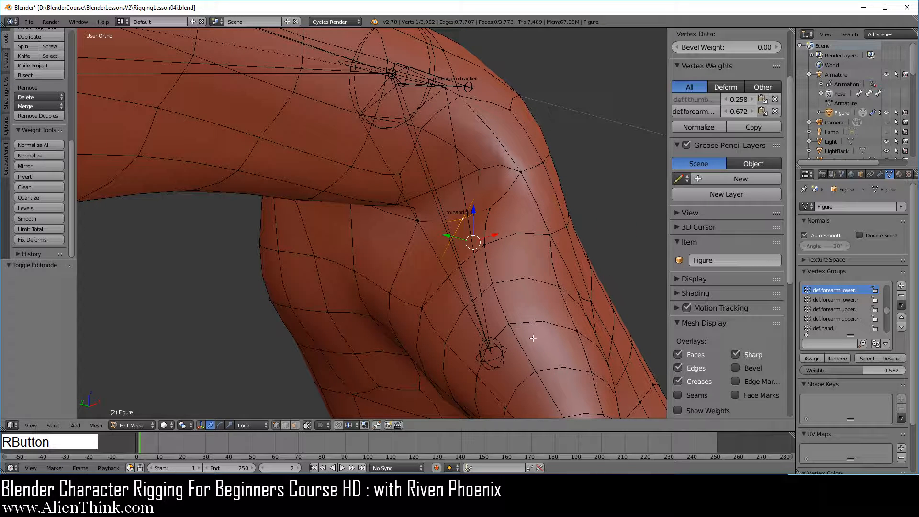
left_click_drag(737, 110, 612, 110)
- Set the neighbouring crease vertex's def.forearm.lower.l weight to 0.393 and normalize its weights
middle_click_drag(412, 289, 380, 263)
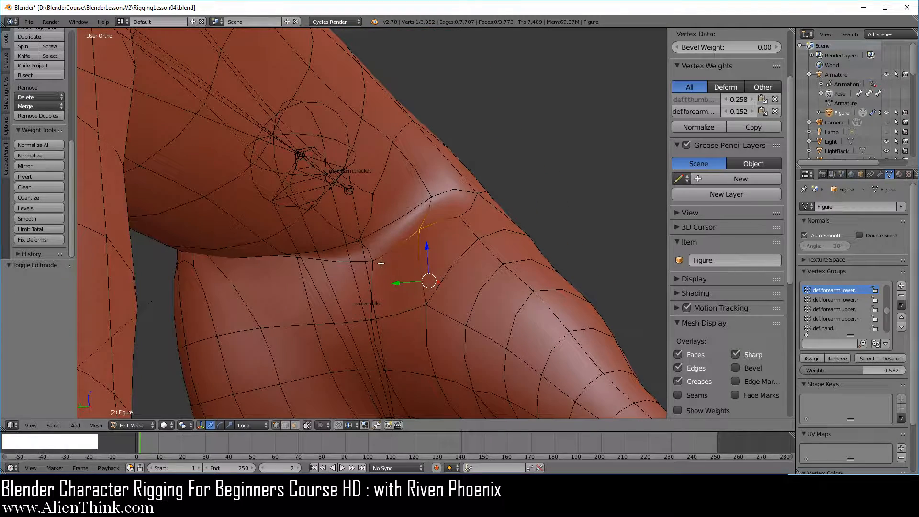
right_click(381, 263)
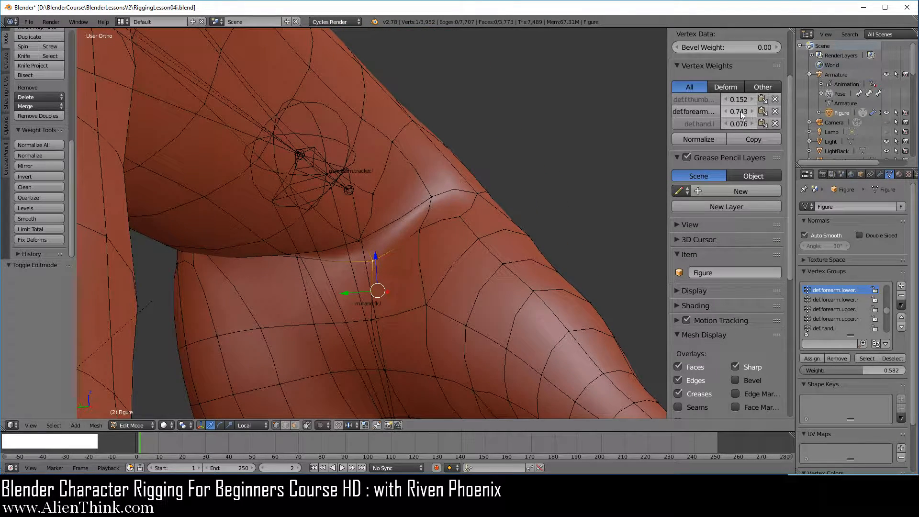
left_click_drag(740, 111, 709, 111)
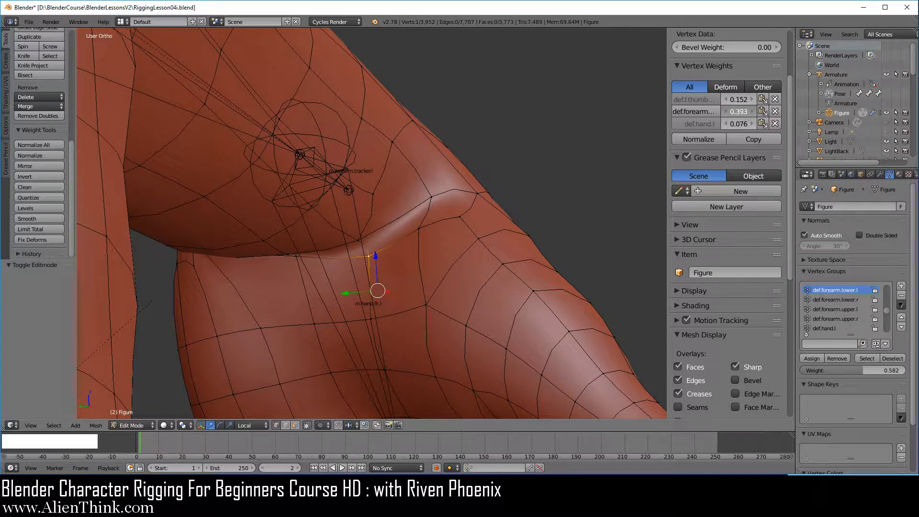
middle_click_drag(334, 239, 322, 263)
left_click(713, 139)
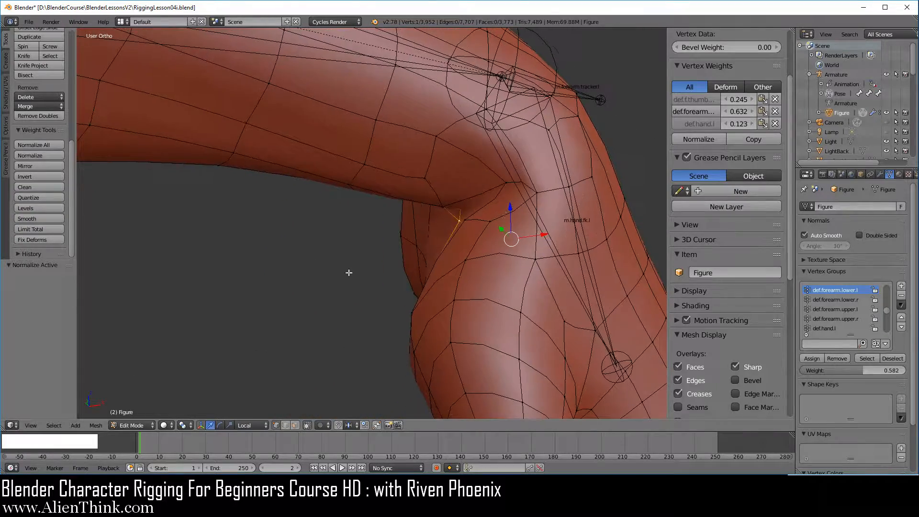
- Set the crease vertex beside the wrist joint to a def.forearm.lower.l weight of 0.650 and a thumb deform weight of 0.546
right_click(506, 184)
scroll(521, 211, "up", 2)
middle_click_drag(538, 163, 451, 229, "shift")
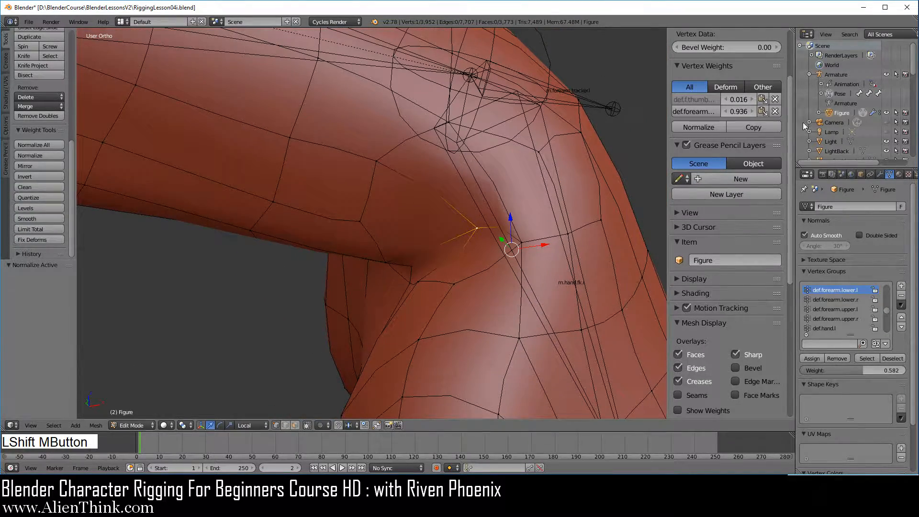
left_click(739, 111)
mouse_move(740, 111)
left_mouse_down()
mouse_move(723, 111)
mouse_move(757, 111)
mouse_move(735, 111)
mouse_move(743, 99)
mouse_move(766, 99)
mouse_move(740, 99)
left_mouse_up()
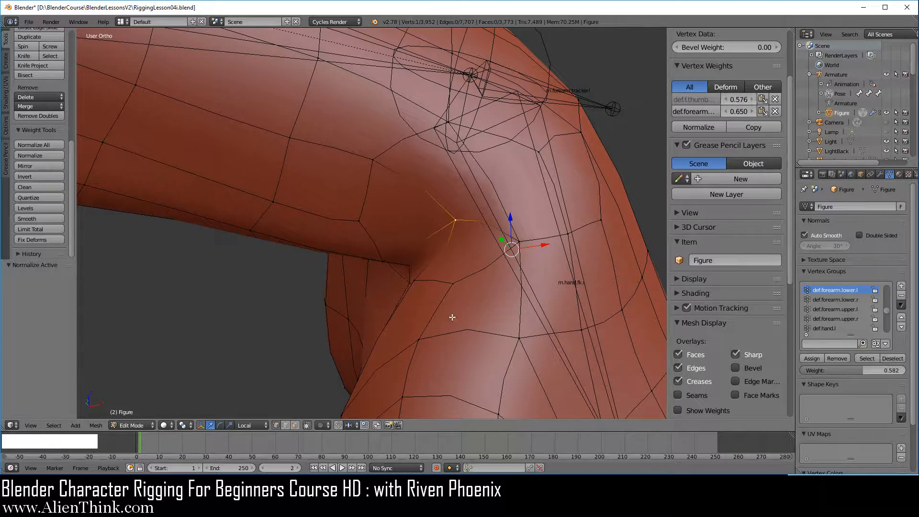
middle_click_drag(448, 301, 472, 275)
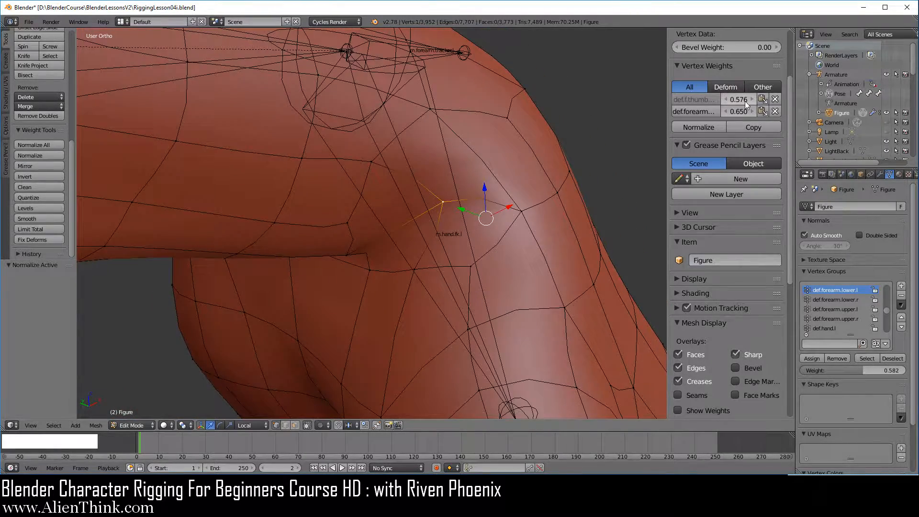
mouse_move(744, 101)
left_mouse_down()
mouse_move(766, 100)
mouse_move(722, 99)
mouse_move(750, 99)
left_mouse_up()
- Set the def.forearm.lower.l weight of the next vertex on the hand side of the crease to 0.165
middle_click_drag(495, 243, 538, 261)
right_click(523, 254)
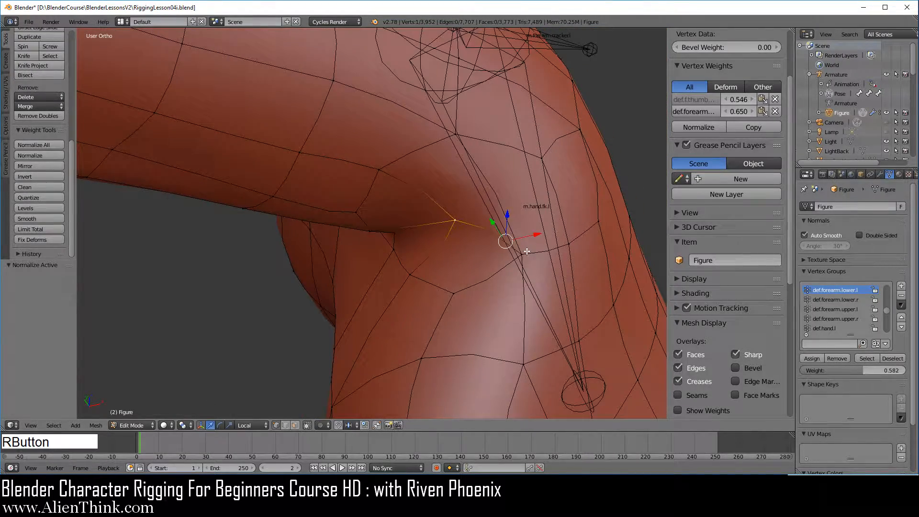
left_click(738, 111)
left_click_drag(738, 111, 715, 111)
- Leave mesh editing in the front view and clear the rotation of m.hand.fk.l
scroll(362, 297, "down", 3)
middle_click_drag(361, 297, 479, 283)
key("1")
key("Tab")
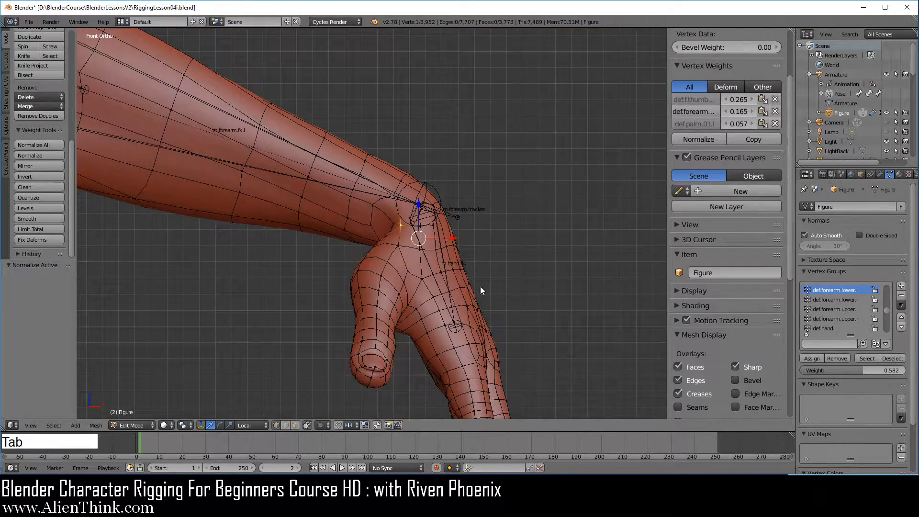
right_click(440, 255)
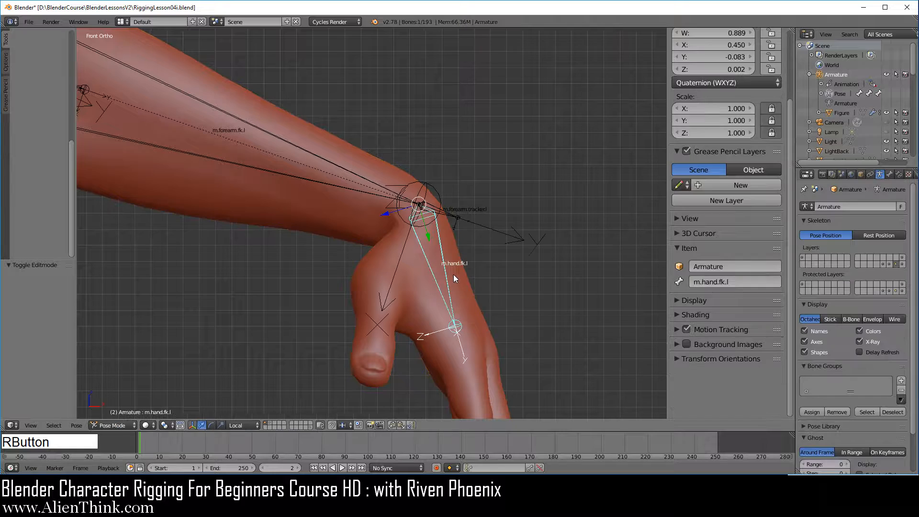
key("alt+r")
- Twist m.hand.fk.l by -87.986° about its local Y axis
scroll(461, 295, "up", 2)
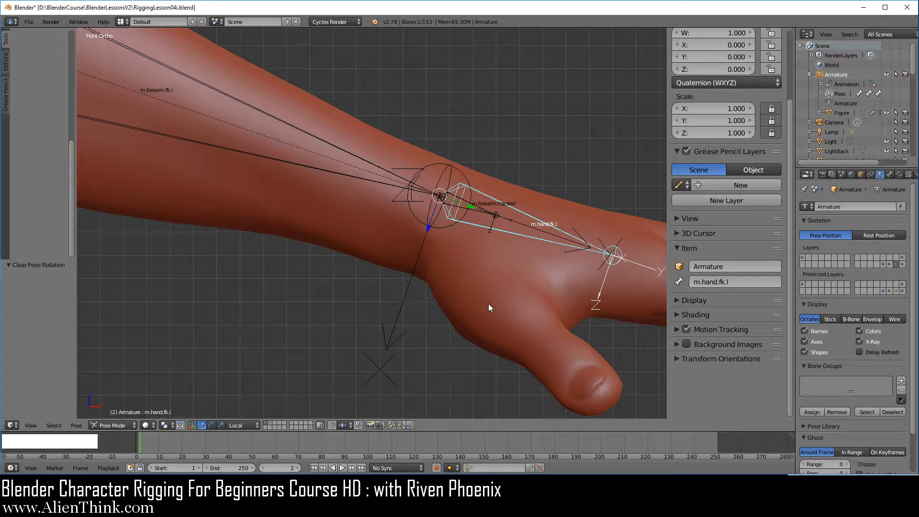
key("r")
key("y")
key("y")
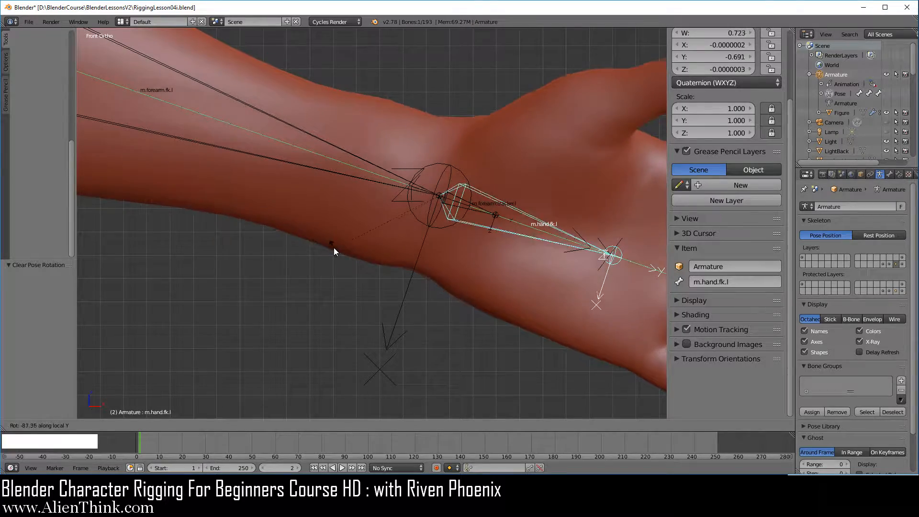
left_click(334, 248)
- Edit the Figure mesh and raise the upper forearm bone's weight on a vertex near the forearm's lower edge
scroll(334, 249, "down", 4)
middle_click_drag(334, 248, 584, 211, "shift")
key("KP_1")
scroll(535, 292, "up", 3)
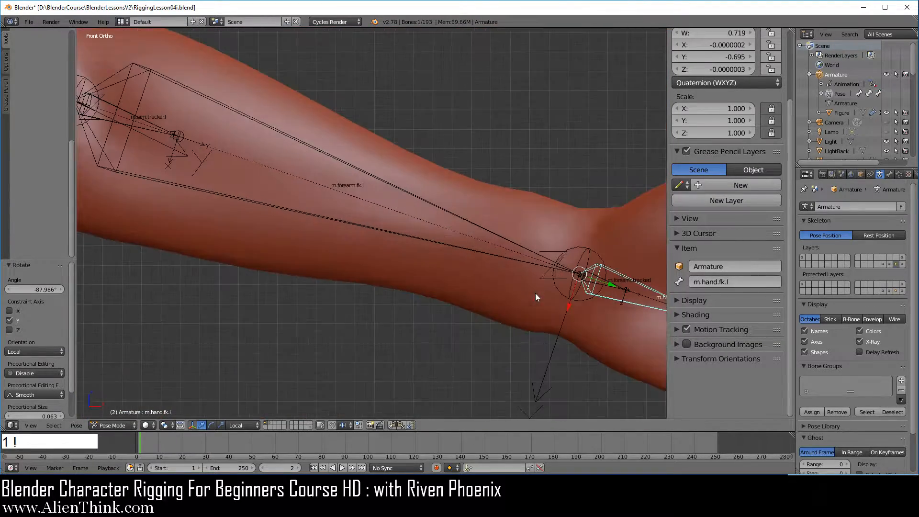
middle_click_drag(535, 293, 494, 246, "shift")
right_click(491, 247)
key("Tab")
right_click(501, 228)
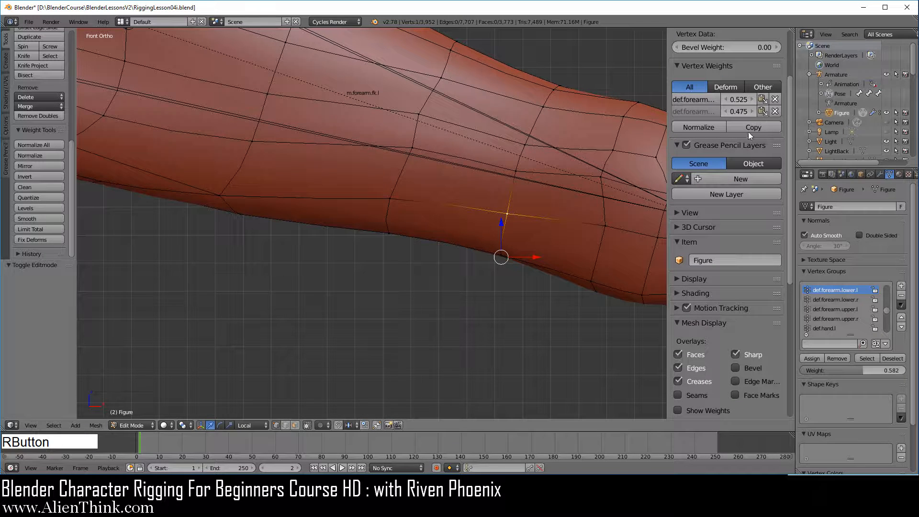
mouse_move(743, 111)
left_mouse_down()
mouse_move(713, 111)
mouse_move(785, 111)
mouse_move(720, 101)
mouse_move(753, 113)
left_mouse_up()
- Add the forearm vertex just before the wrist to def.forearm.upper.l, and set its weights to 0.689 for def.forearm.lower.l and 0.162 for def.forearm.upper.l
right_click(421, 146)
right_click(515, 177)
right_click(598, 169)
middle_click_drag(598, 169, 515, 195, "shift")
key("KP_1")
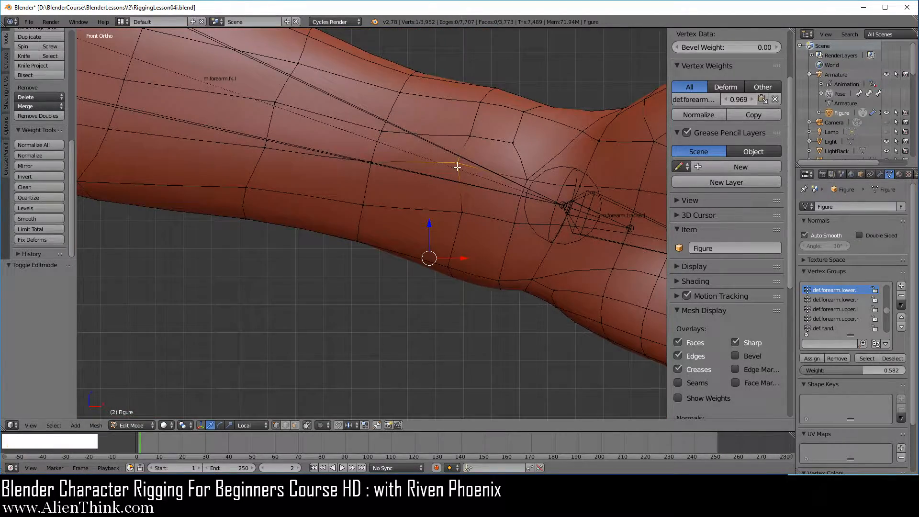
left_click(695, 99)
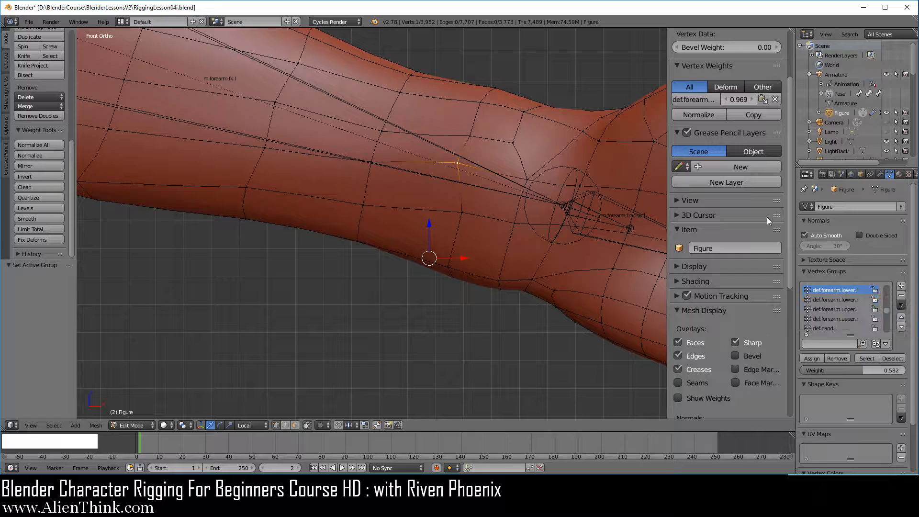
middle_click_drag(467, 160, 420, 264, "shift")
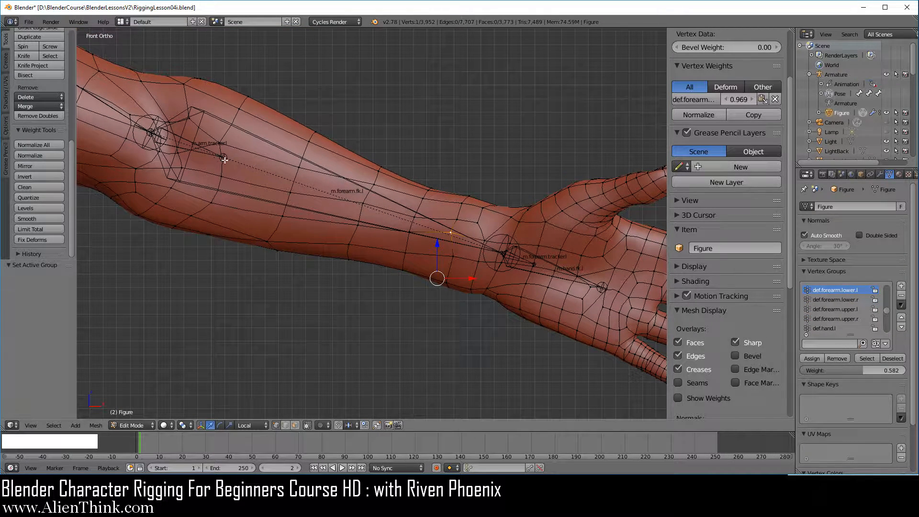
scroll(463, 237, "up", 2)
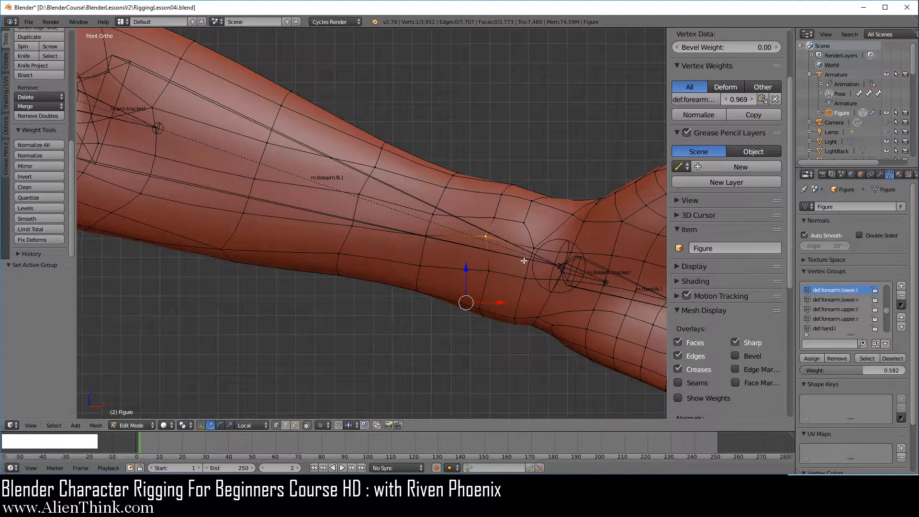
scroll(524, 261, "up", 2)
middle_click_drag(595, 283, 445, 199, "shift")
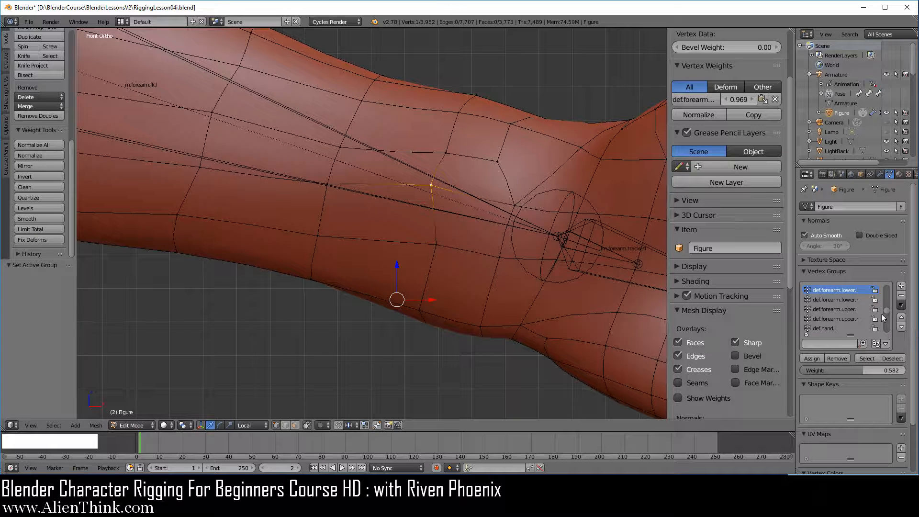
left_click(847, 309)
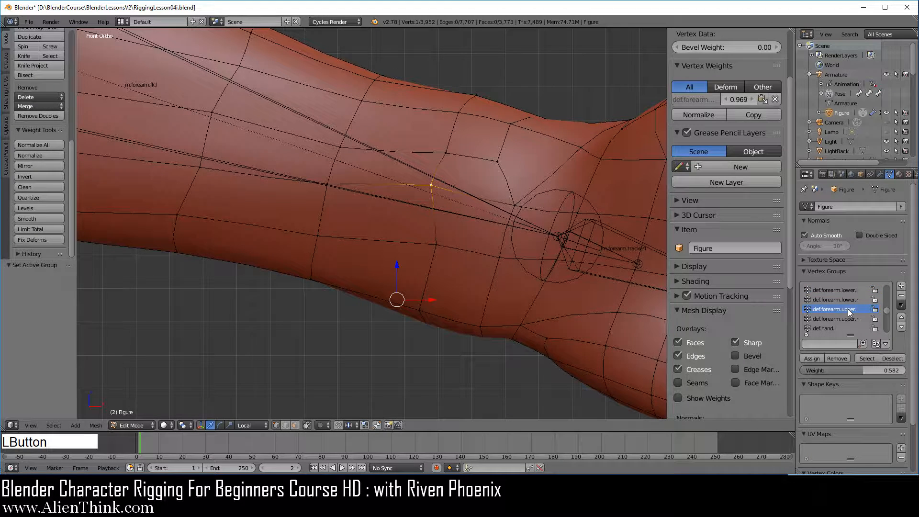
left_click(811, 358)
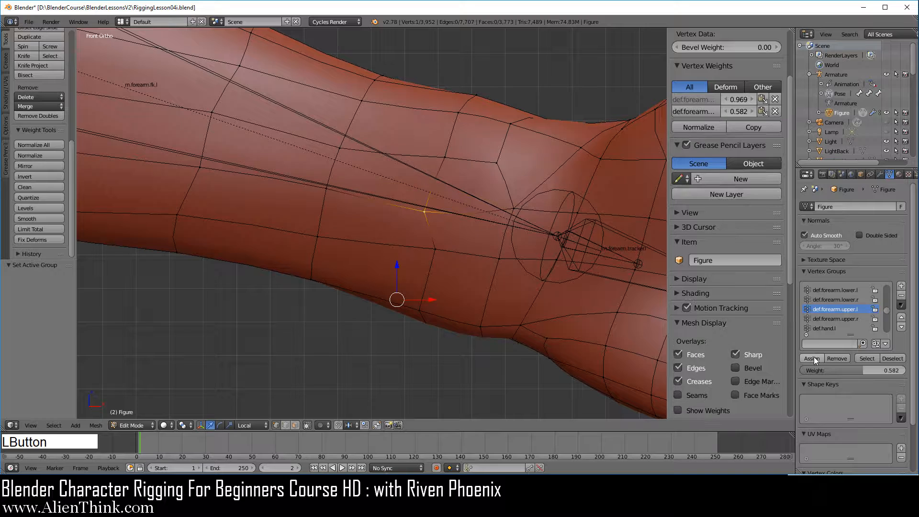
left_click_drag(739, 99, 722, 111)
- Leave mesh editing, select the armature and examine the twisted forearm from an angle
key("Tab")
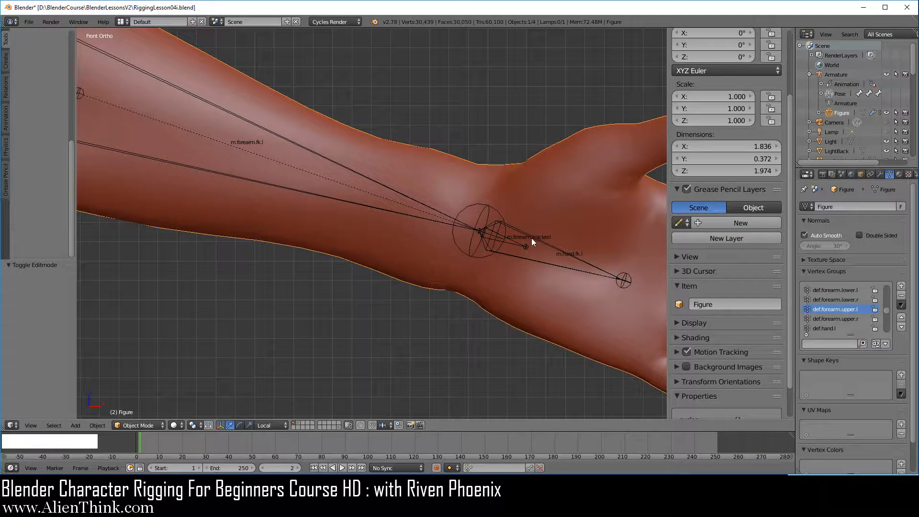
right_click(532, 238)
middle_click_drag(432, 220, 404, 277)
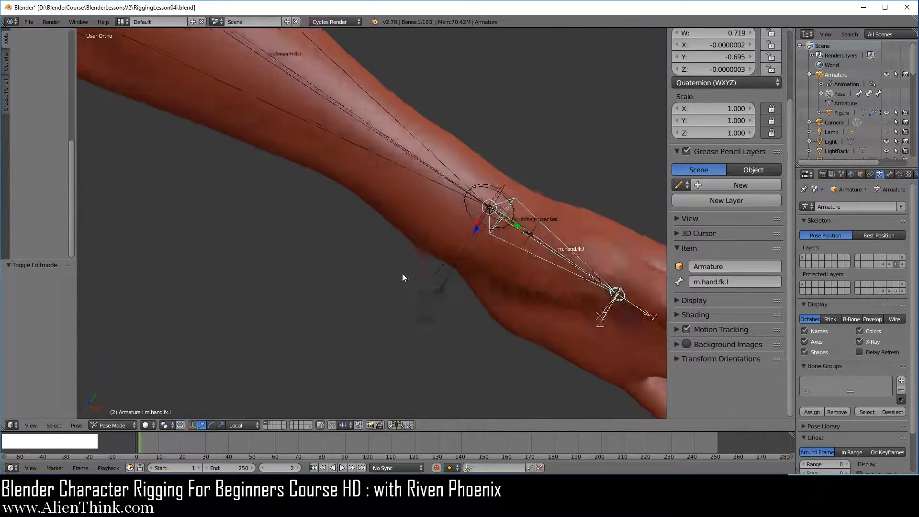
- Edit the Figure mesh and set the def.forearm.upper.l weight of a vertex on the mid-forearm's outline to 0.274
right_click(371, 173)
key("Tab")
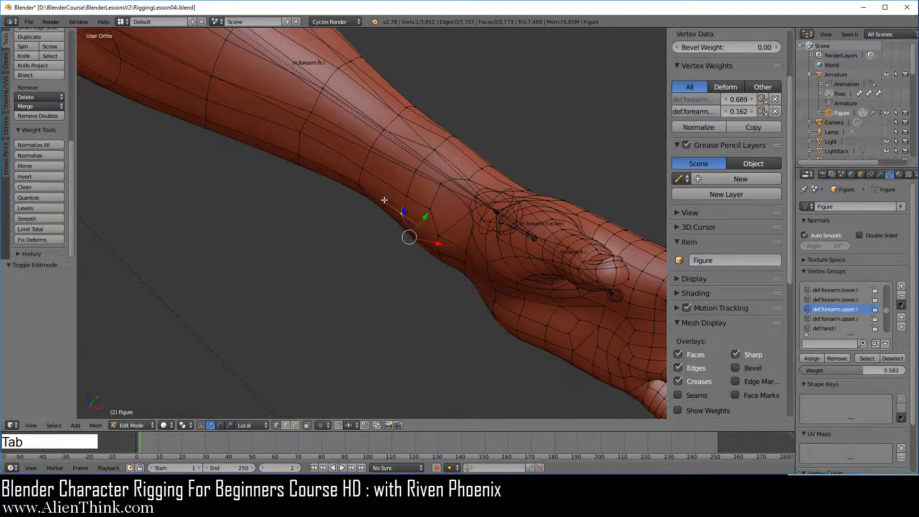
middle_click_drag(383, 197, 348, 280, "shift")
right_click(321, 151)
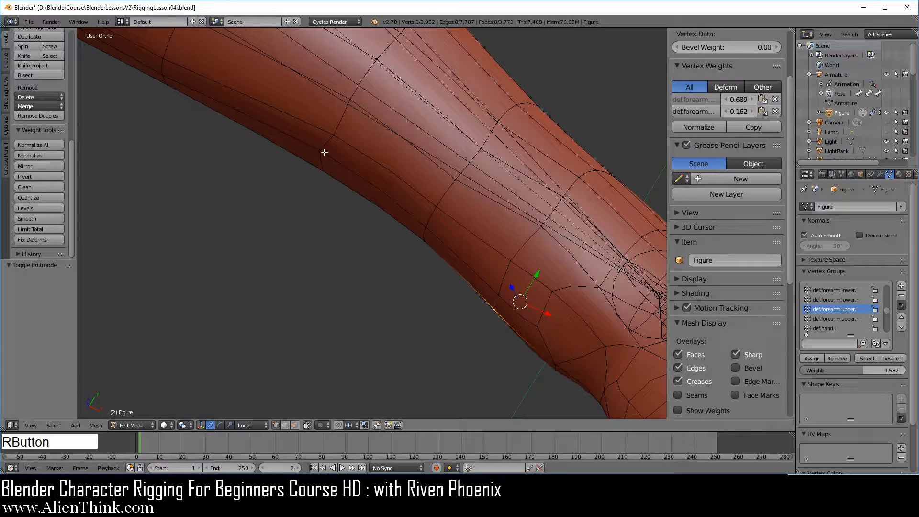
left_click(738, 111)
left_click_drag(739, 111, 753, 111)
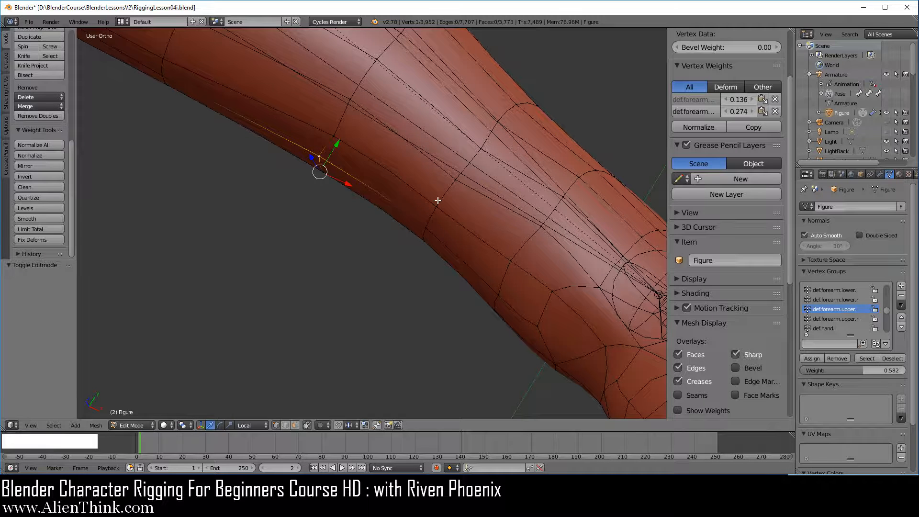
- Set the def.forearm.upper.l weight of the adjacent vertex on the same edge loop to 0.150
right_click_drag(438, 200, 370, 148)
right_click(351, 139)
right_click(346, 136)
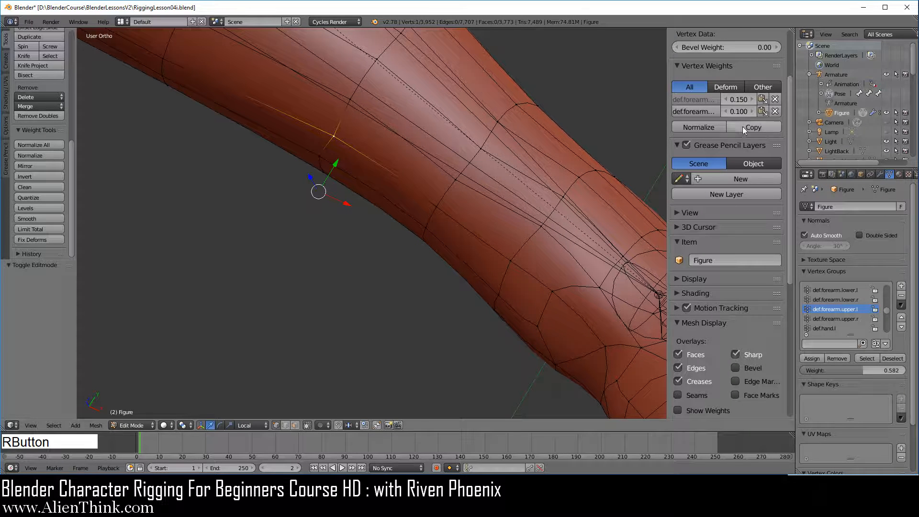
left_click_drag(742, 112, 745, 111)
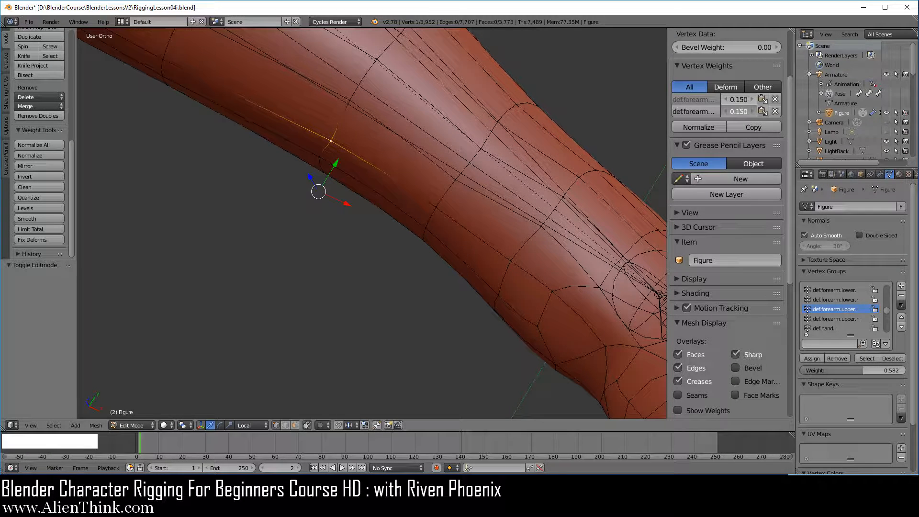
- Check the twisted forearm in the front view outside mesh editing, and clear the rotation of m.hand.fk.l
key("KP_1")
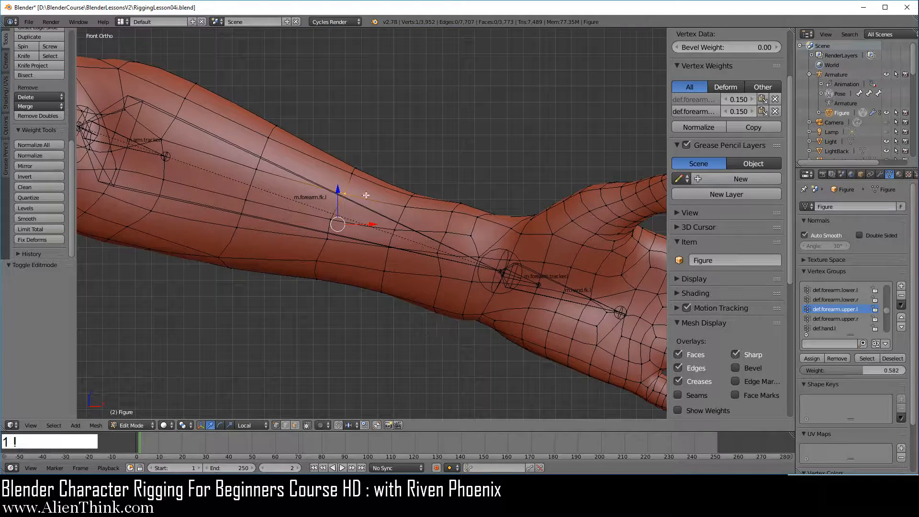
key("Tab")
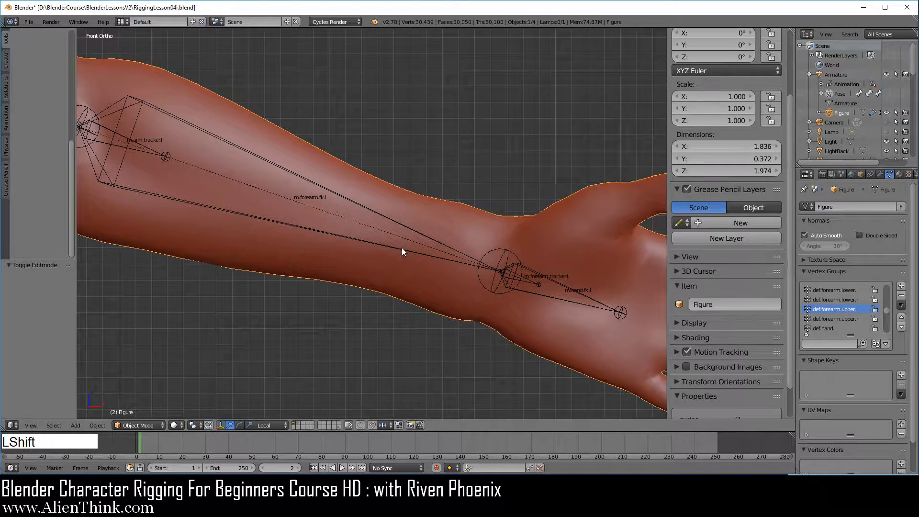
middle_click_drag(401, 248, 392, 156, "shift")
right_click(523, 197)
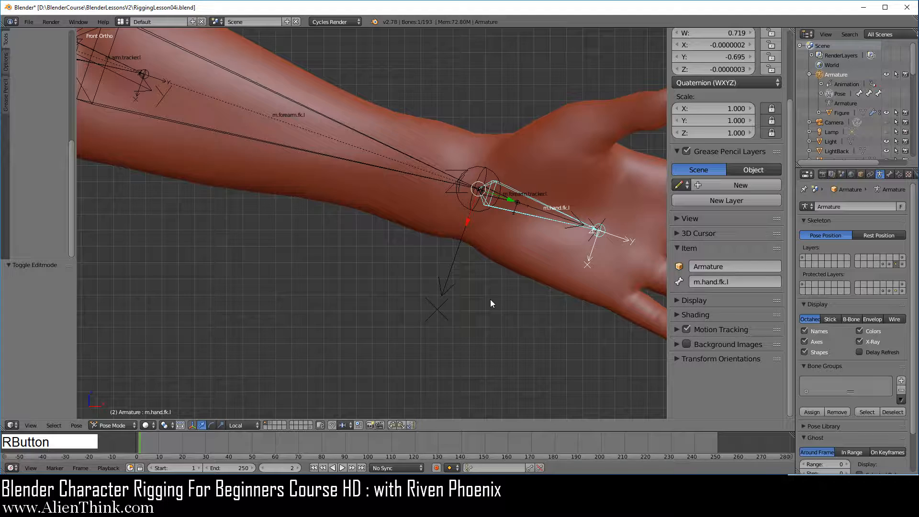
key("alt+r")
- Test the wrist deformation by rotating m.hand.fk.l freely in the front and top views, cancelling each rotation
middle_click_drag(436, 228, 494, 307, "shift")
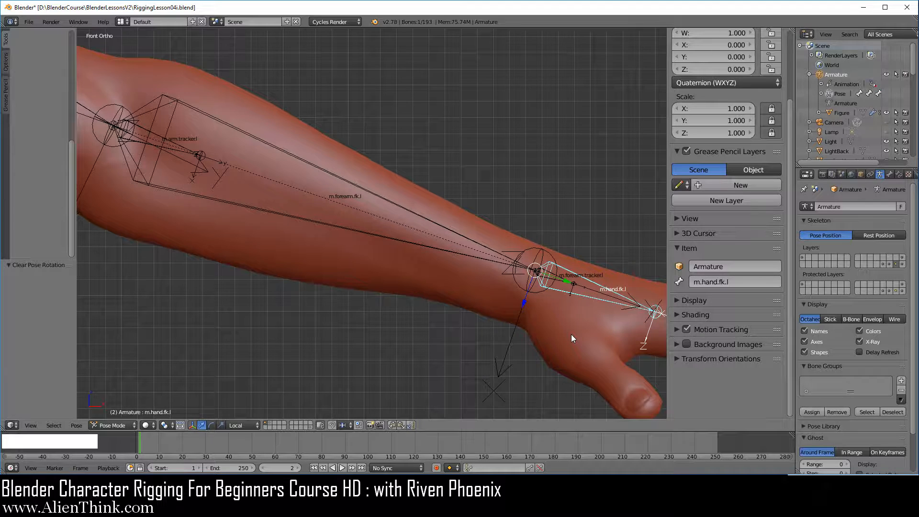
key("r")
key("r")
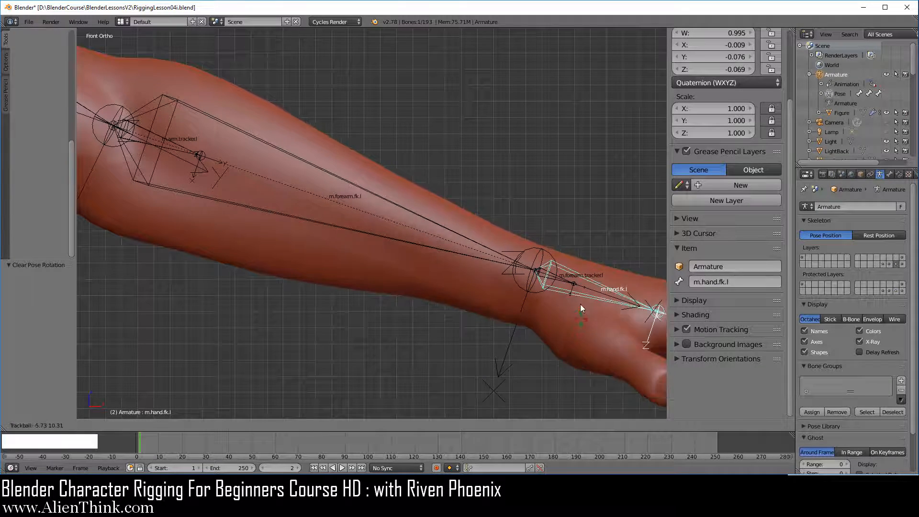
right_click(587, 330)
key("KP_7")
key("r")
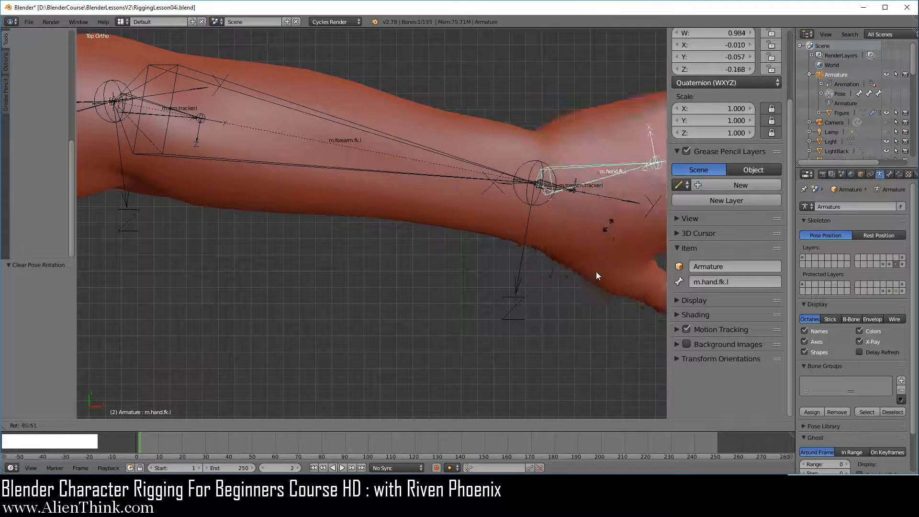
right_click(593, 294)
key("r")
key("r")
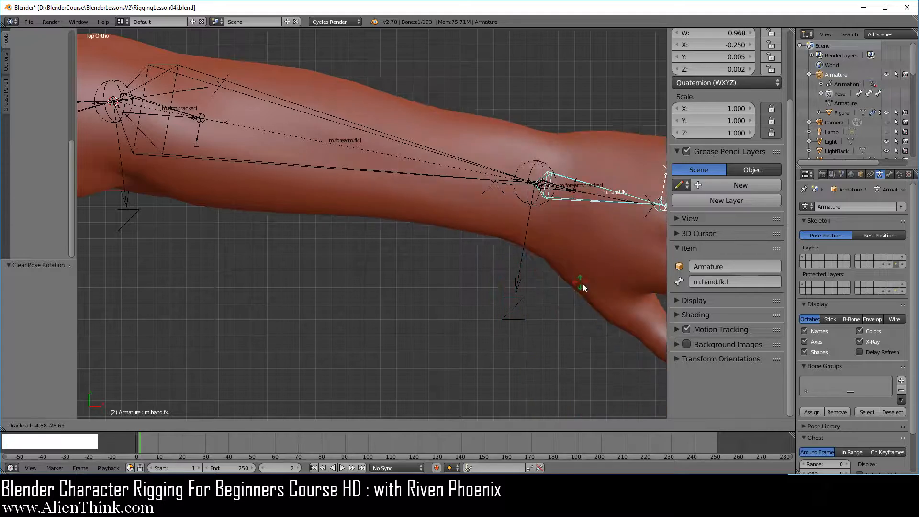
right_click(589, 271)
key("KP_1")
middle_click_drag(573, 252, 557, 287, "shift")
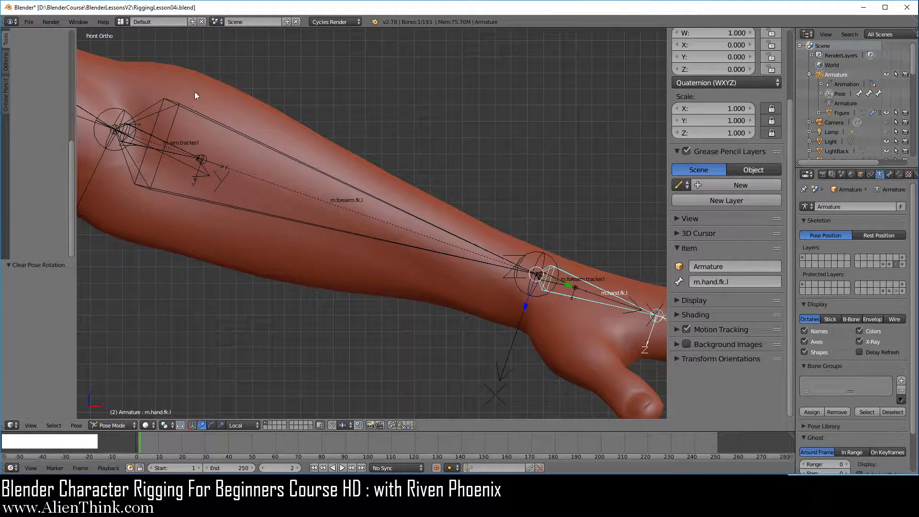
- Save the project as RiggingLesson04j.blend in the BlenderLessonsV2 folder, over the existing file
left_click(29, 23)
left_click(48, 96)
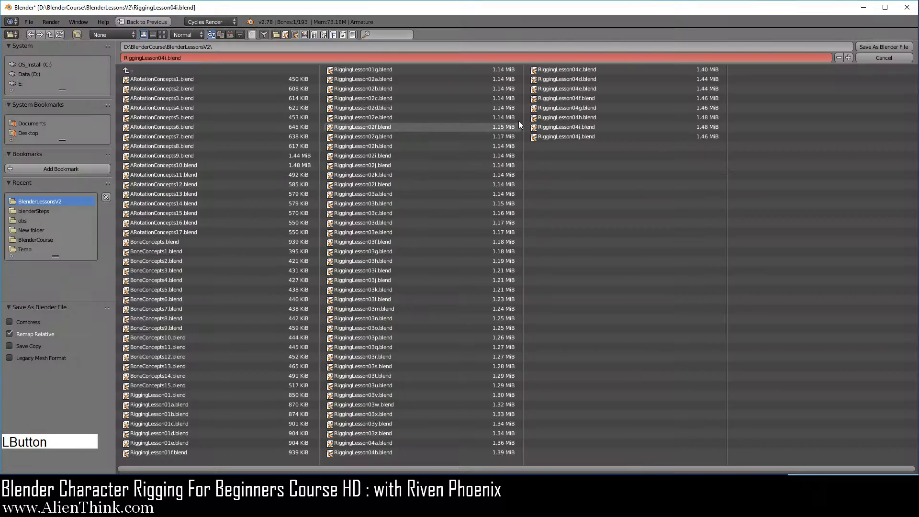
left_click(584, 136)
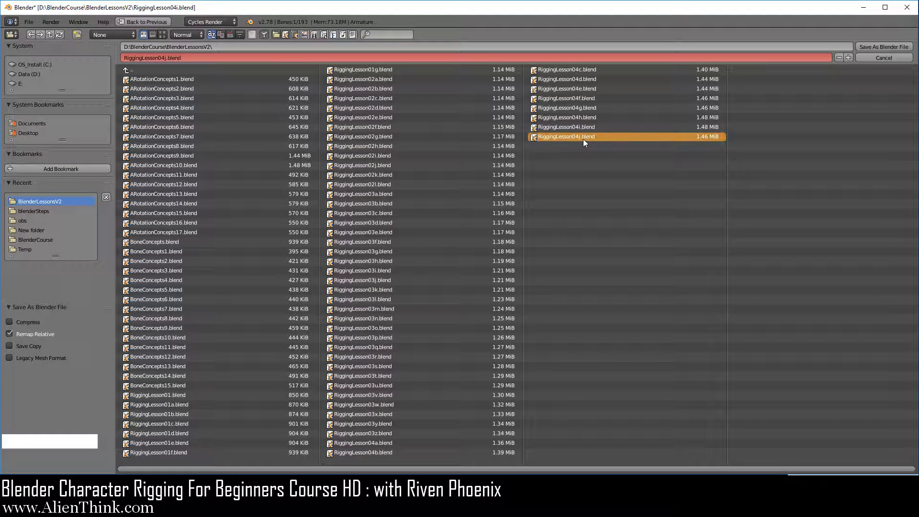
left_click(881, 46)
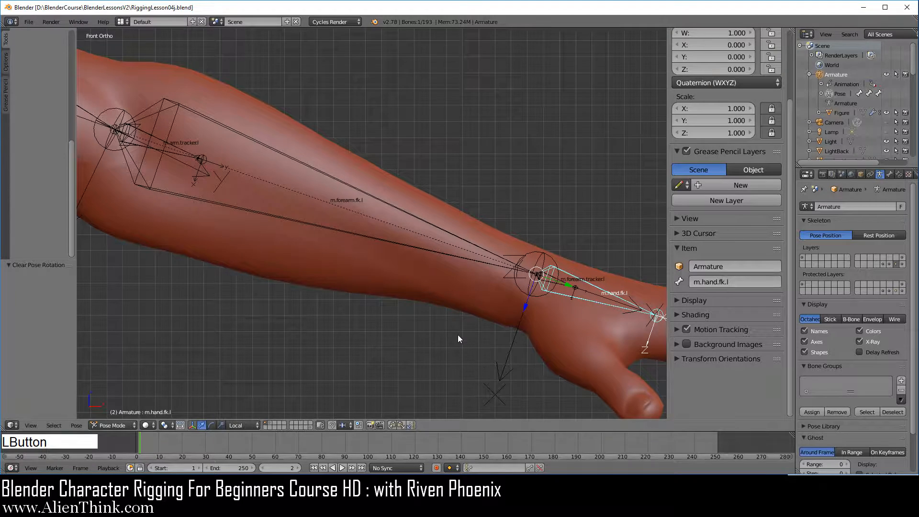